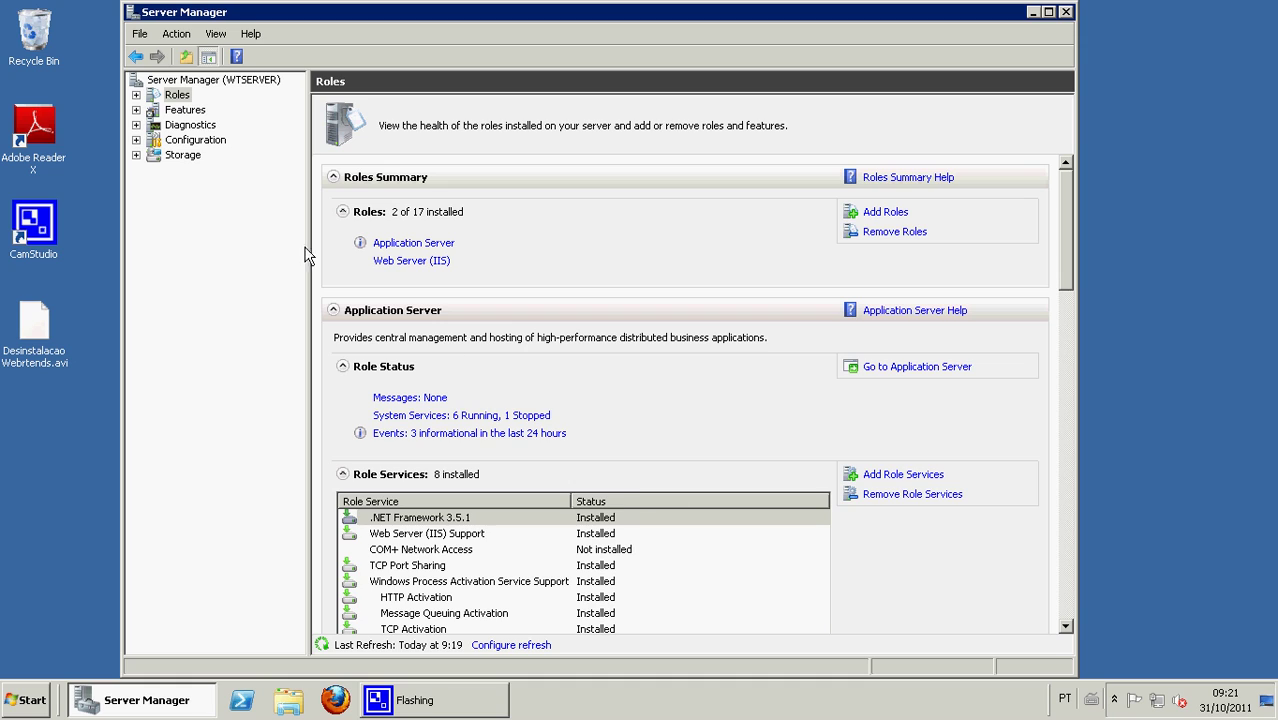
# - Go through Roles > Web Server (IIS) > IIS Manager > WTSERVER > Sites to the Default Web Site home page
pyautogui.click(136, 110)
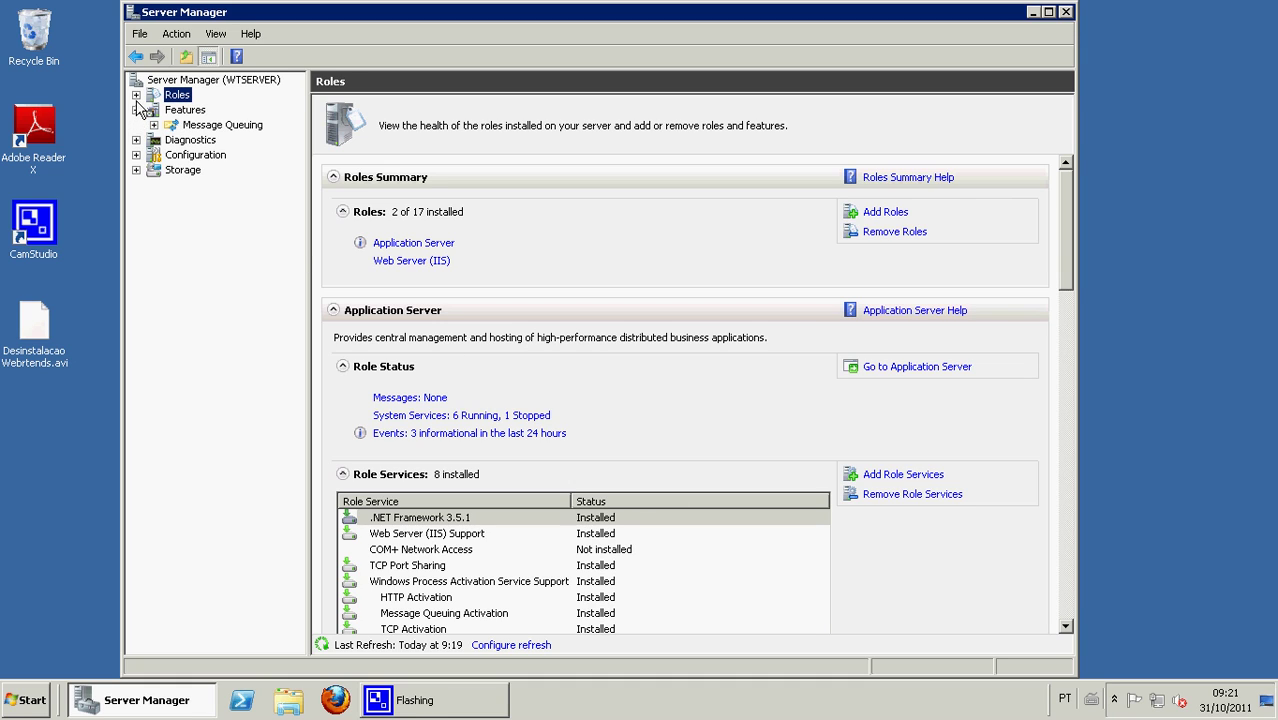
pyautogui.click(136, 95)
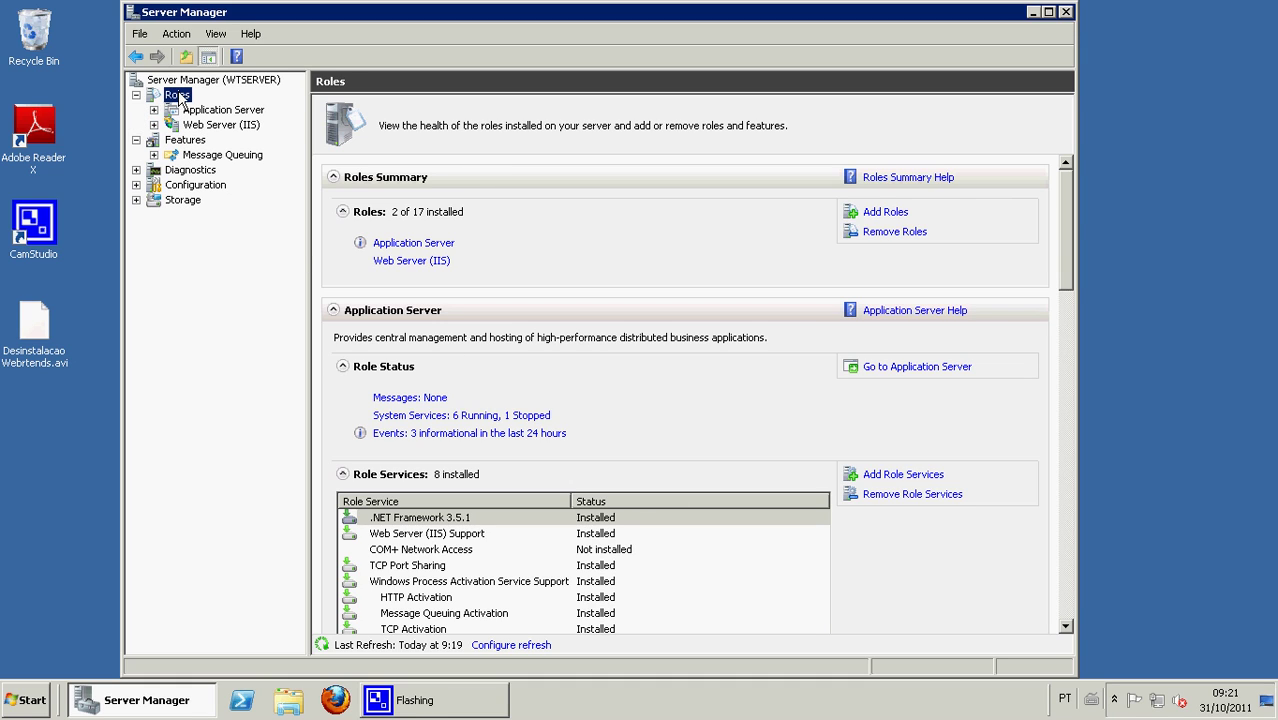
pyautogui.click(208, 128)
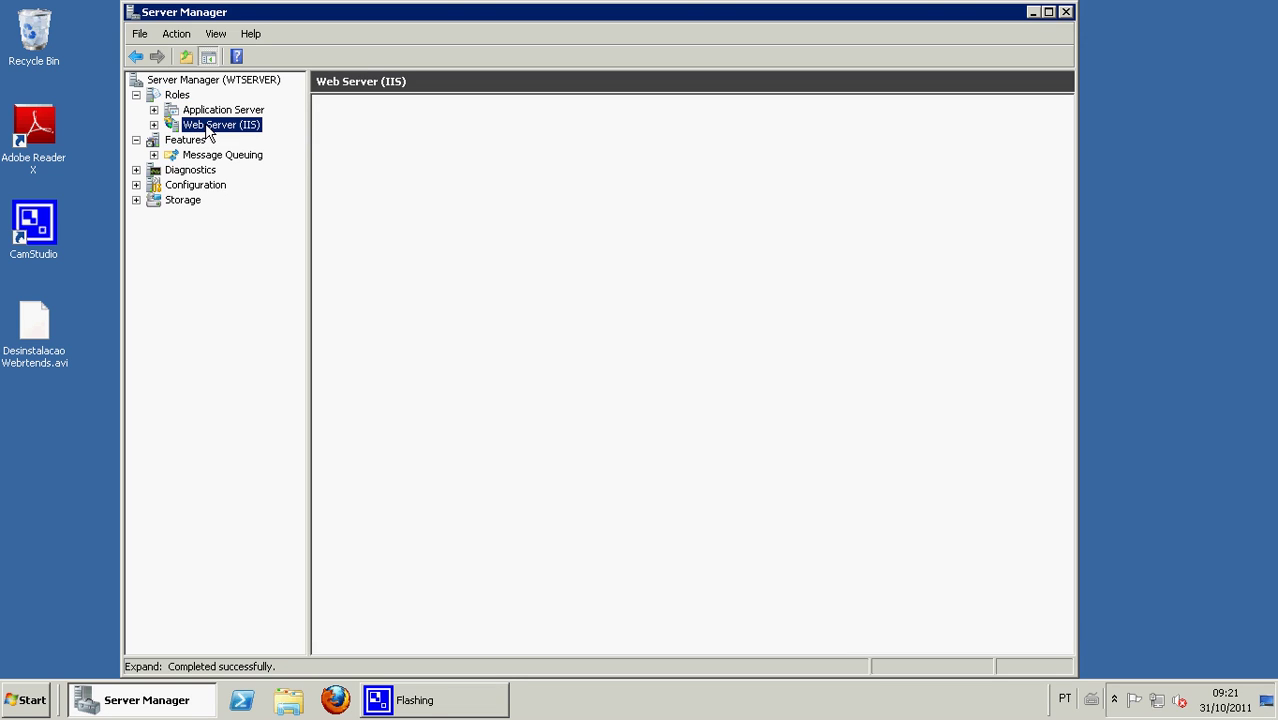
pyautogui.click(153, 125)
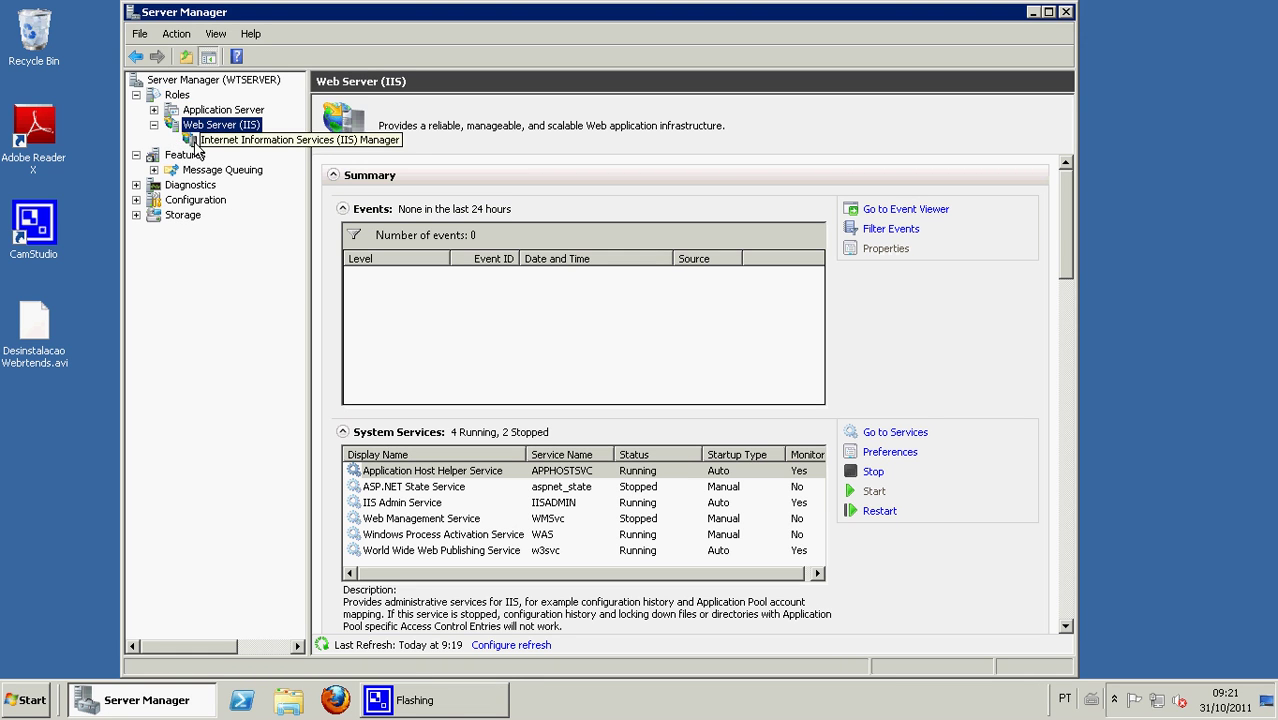
pyautogui.click(211, 144)
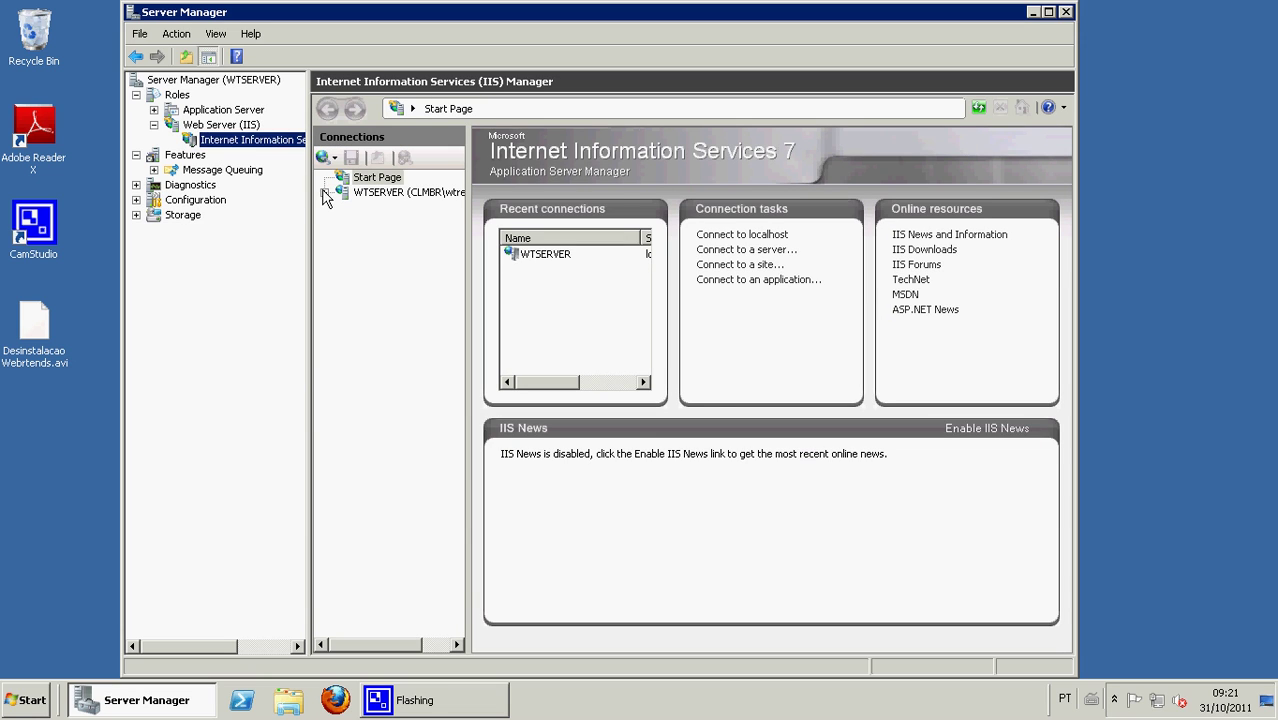
pyautogui.click(325, 193)
pyautogui.click(343, 222)
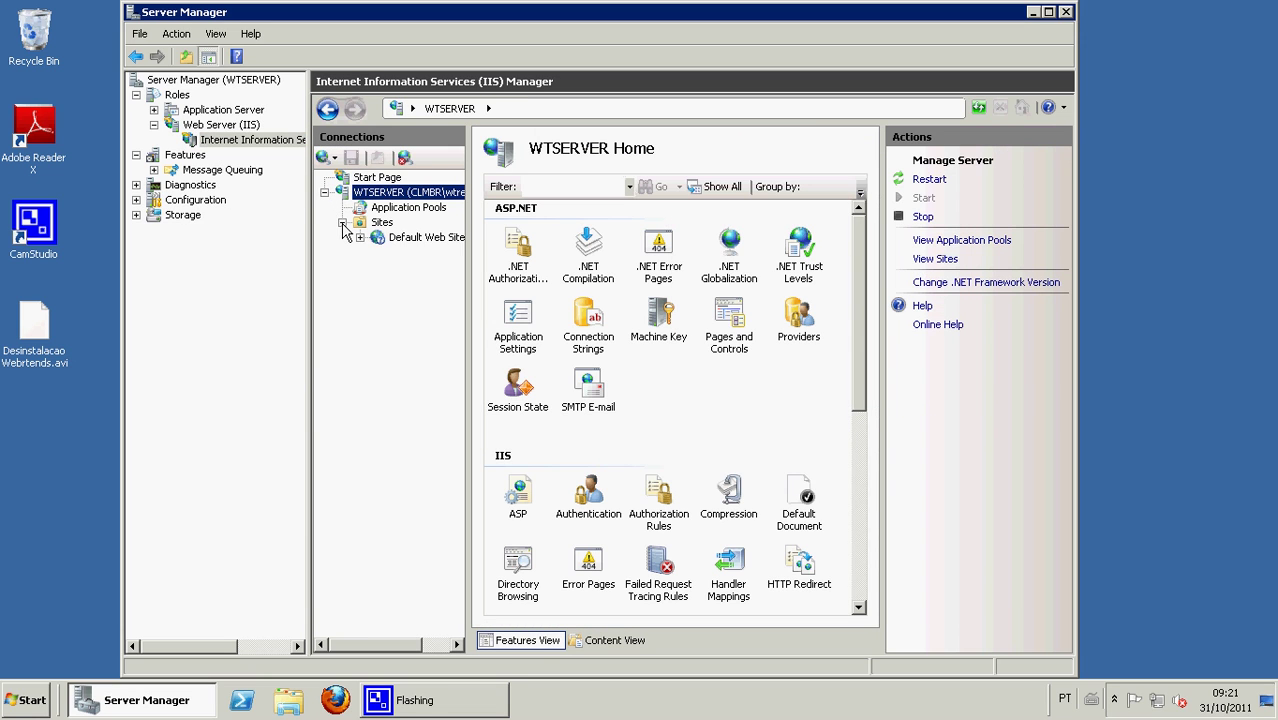
pyautogui.click(395, 237)
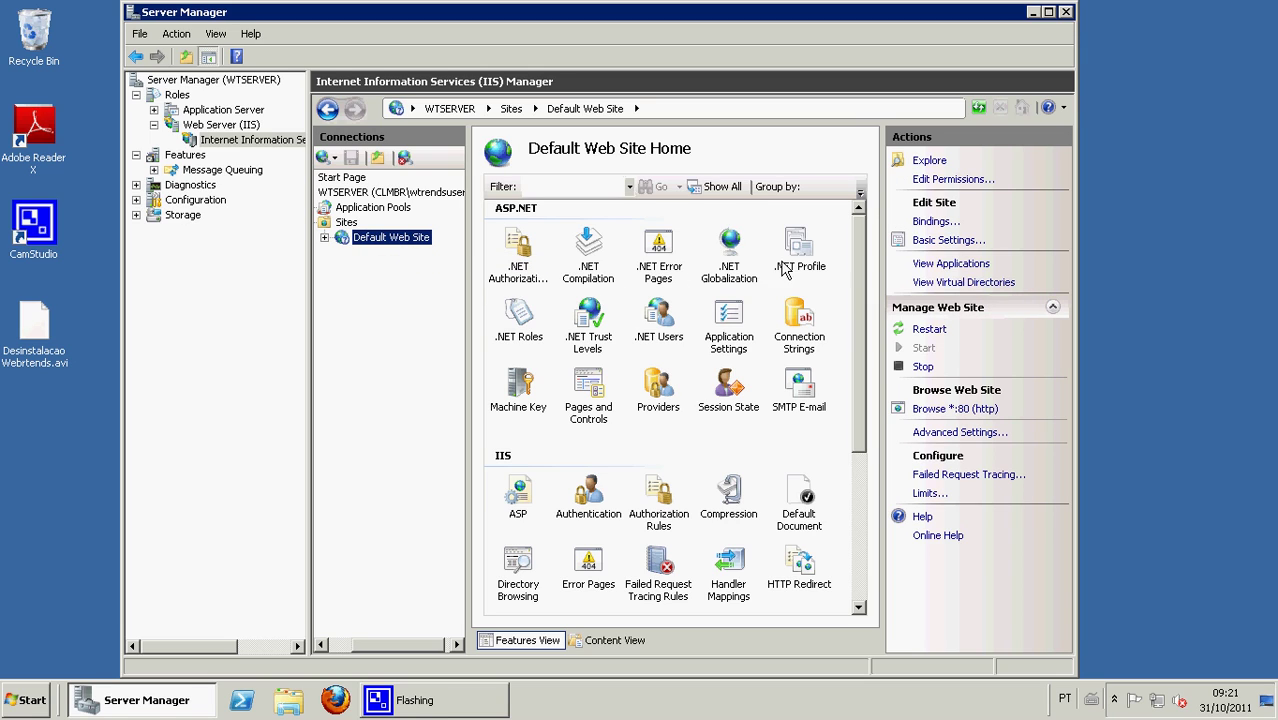
# - Change the Default Web Site's http binding from port 80 to port 81
pyautogui.click(938, 221)
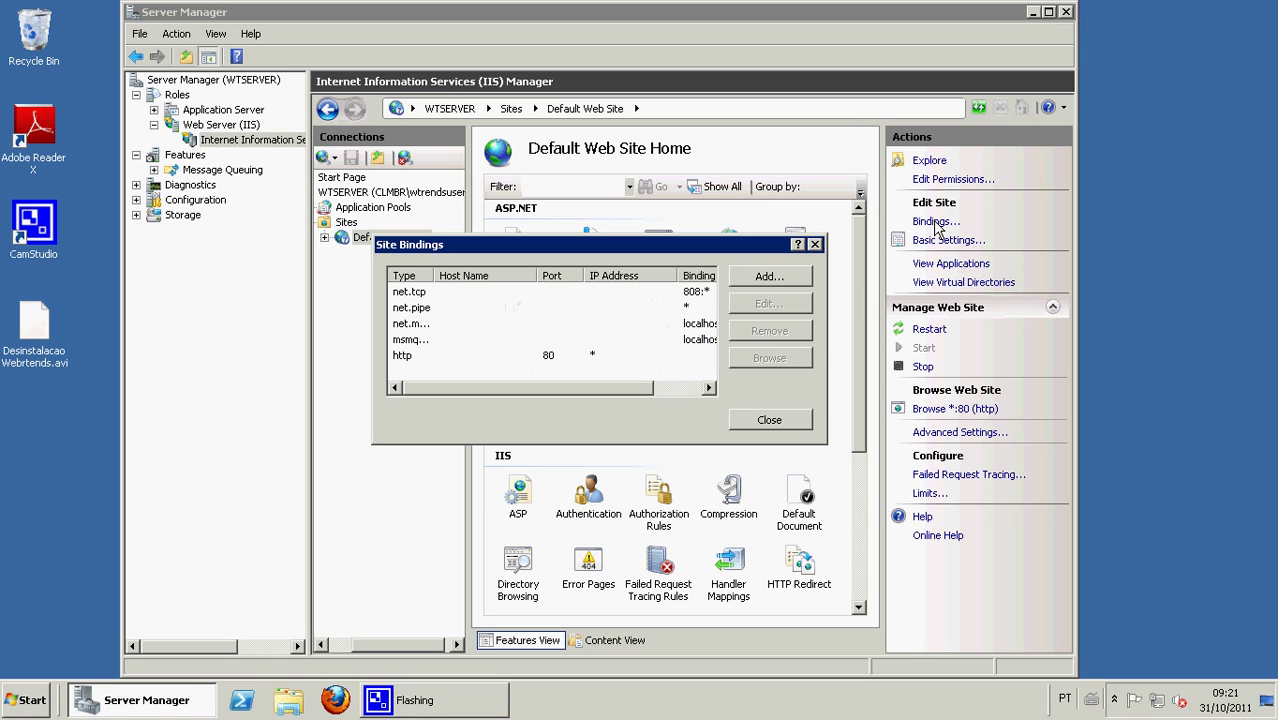
pyautogui.click(418, 360)
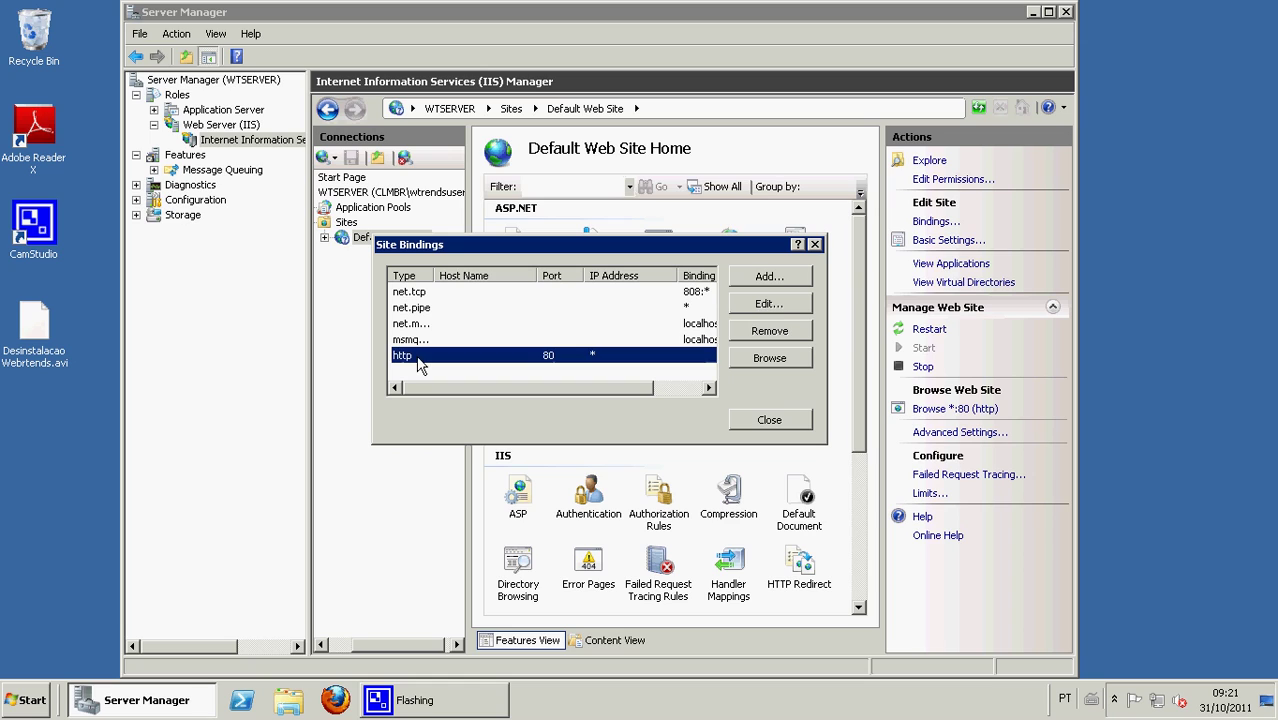
pyautogui.click(769, 303)
pyautogui.click(734, 293)
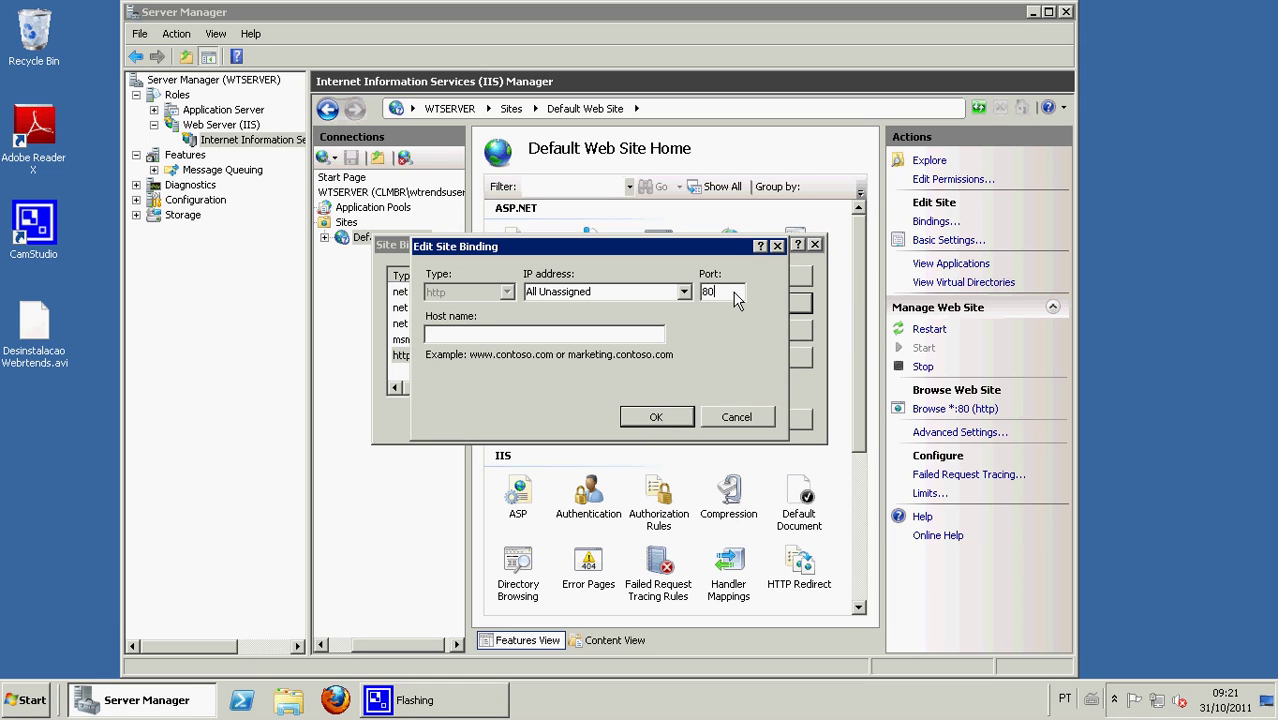
pyautogui.press('BackSpace')
pyautogui.write('1')
pyautogui.click(656, 417)
pyautogui.click(768, 420)
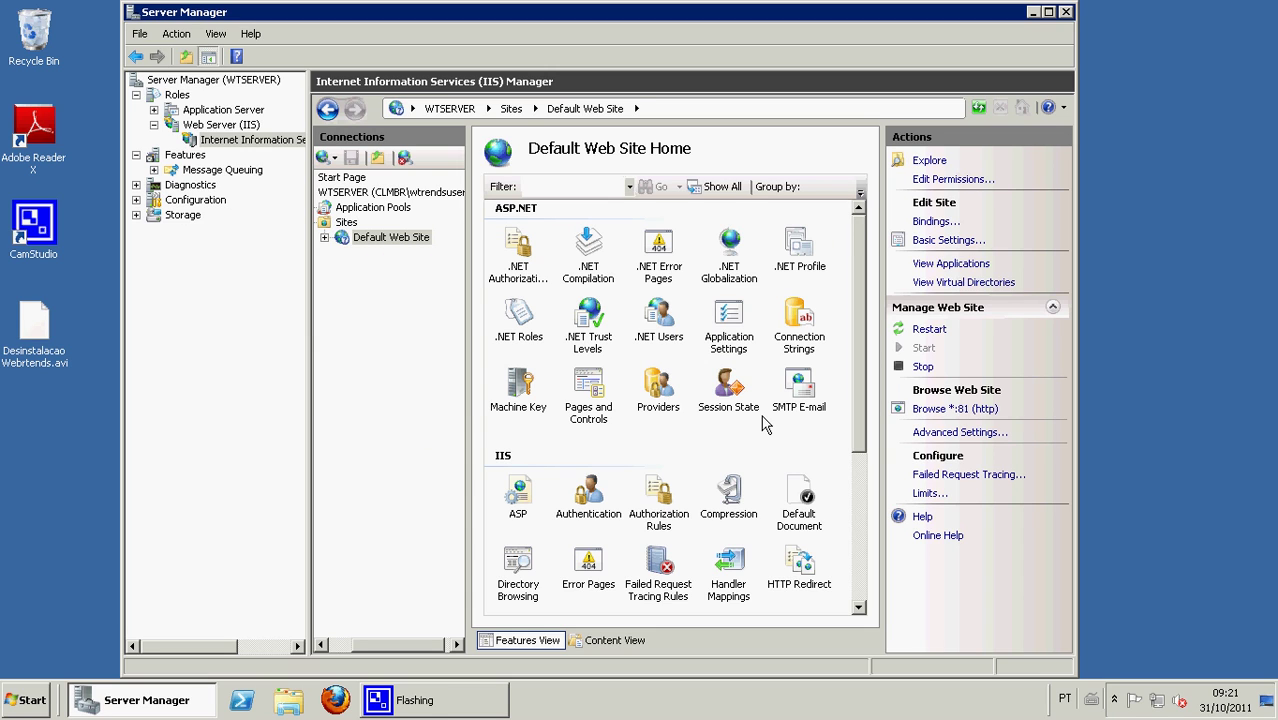
# - Stop the Default Web Site
pyautogui.rightClick(392, 243)
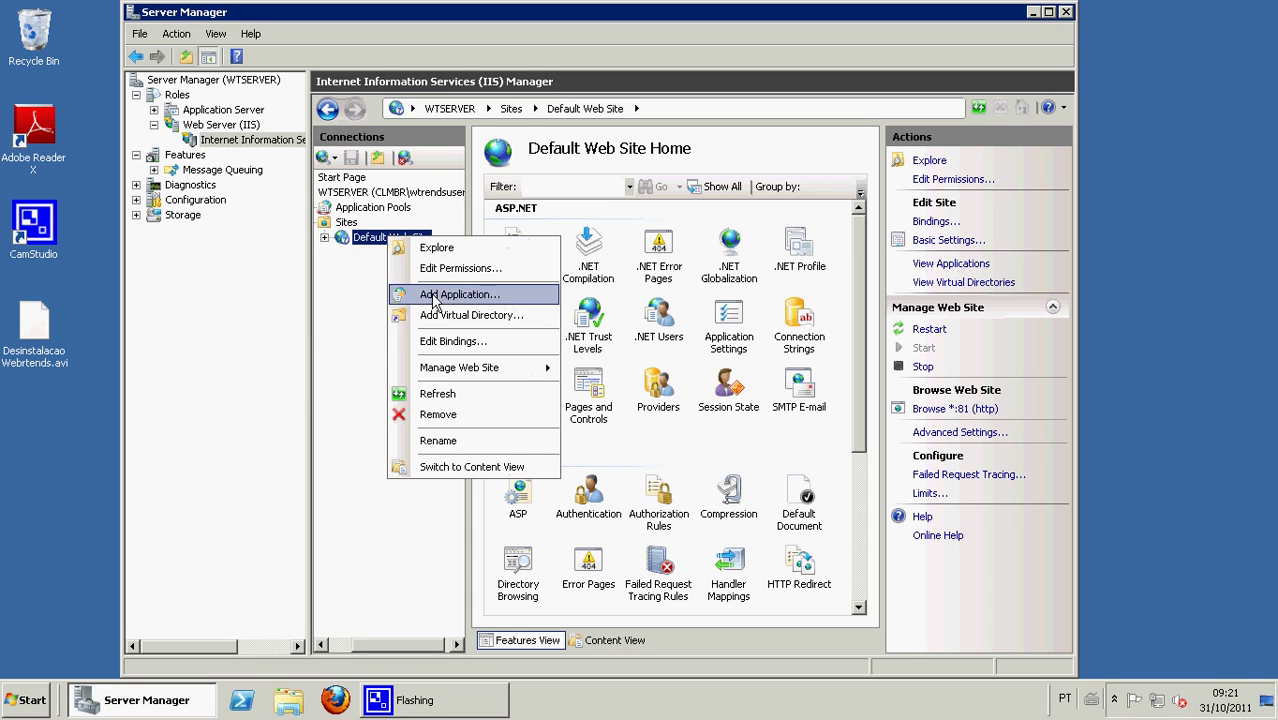
pyautogui.moveTo(455, 368)
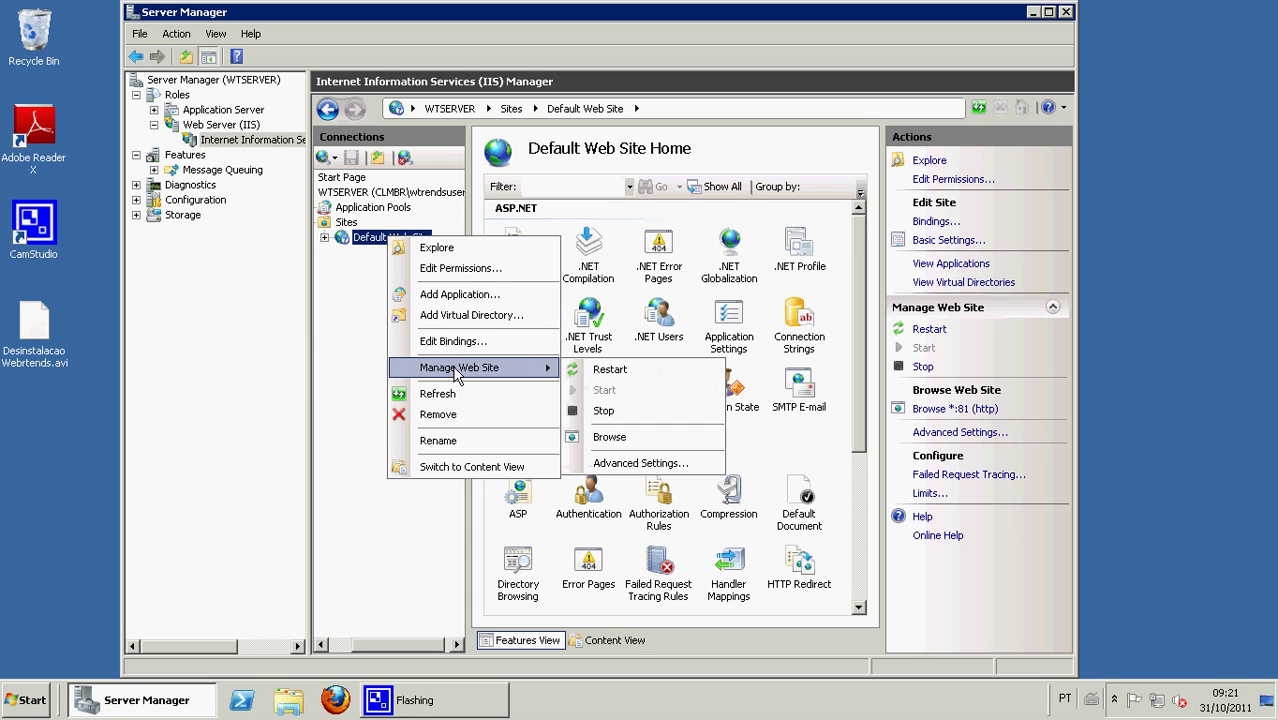
pyautogui.click(616, 411)
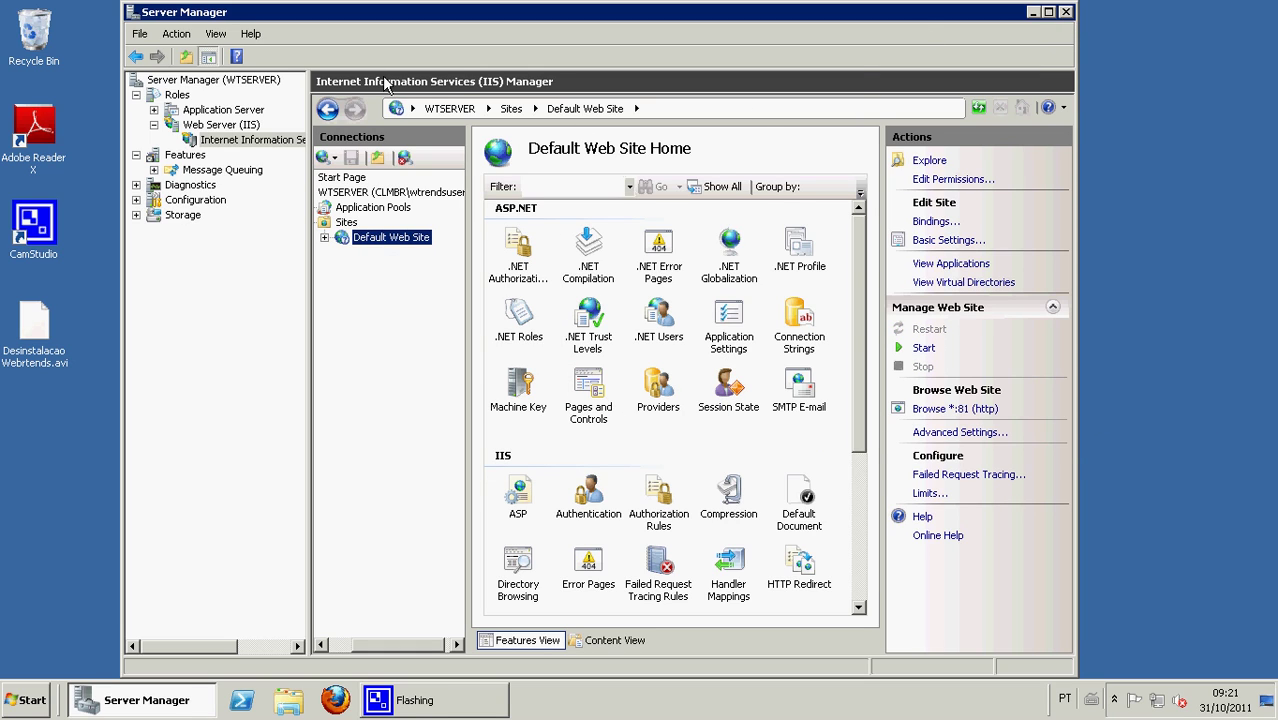
# - In Add Features, select Message Queuing Triggers and Message Queuing DCOM Proxy
pyautogui.click(183, 156)
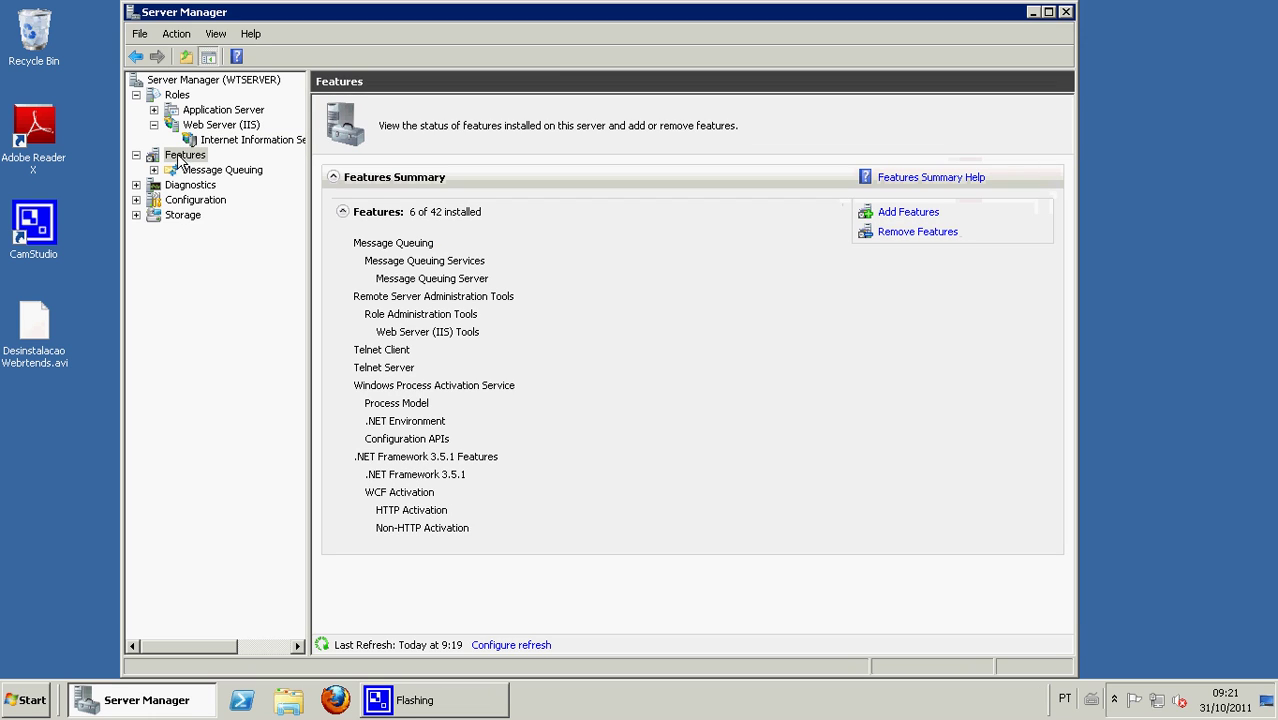
pyautogui.click(906, 213)
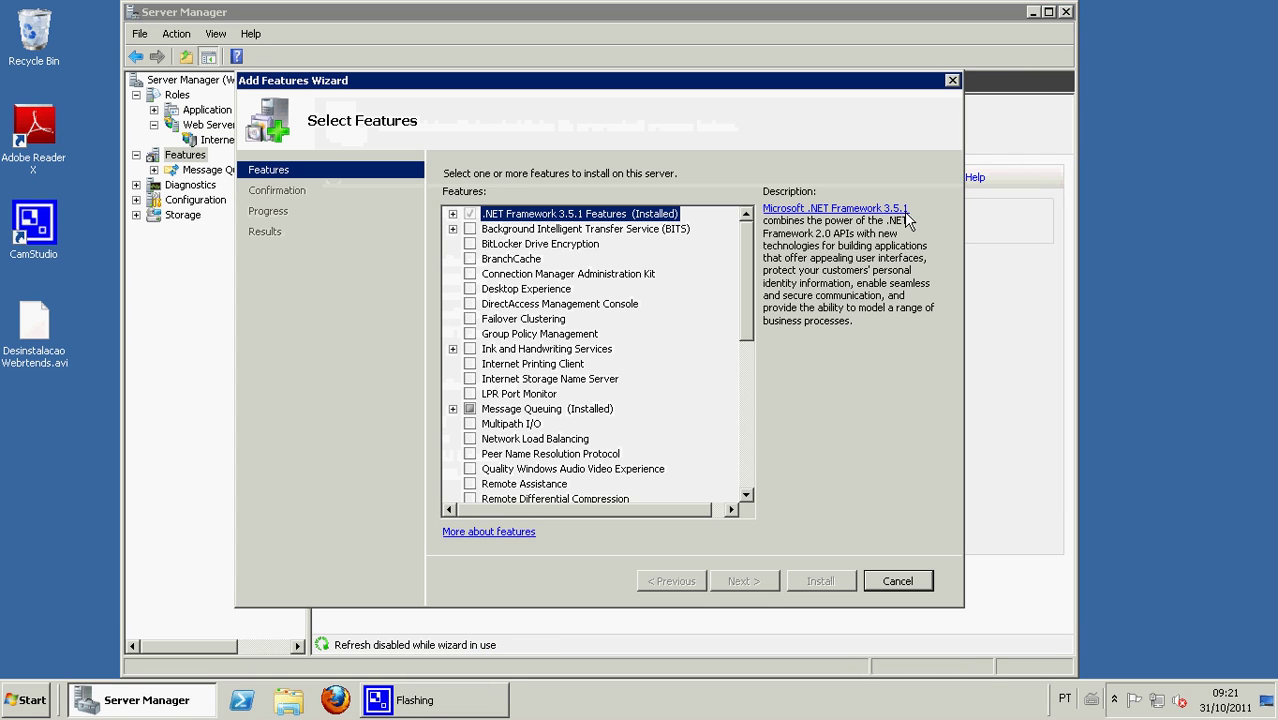
pyautogui.click(453, 410)
pyautogui.click(469, 424)
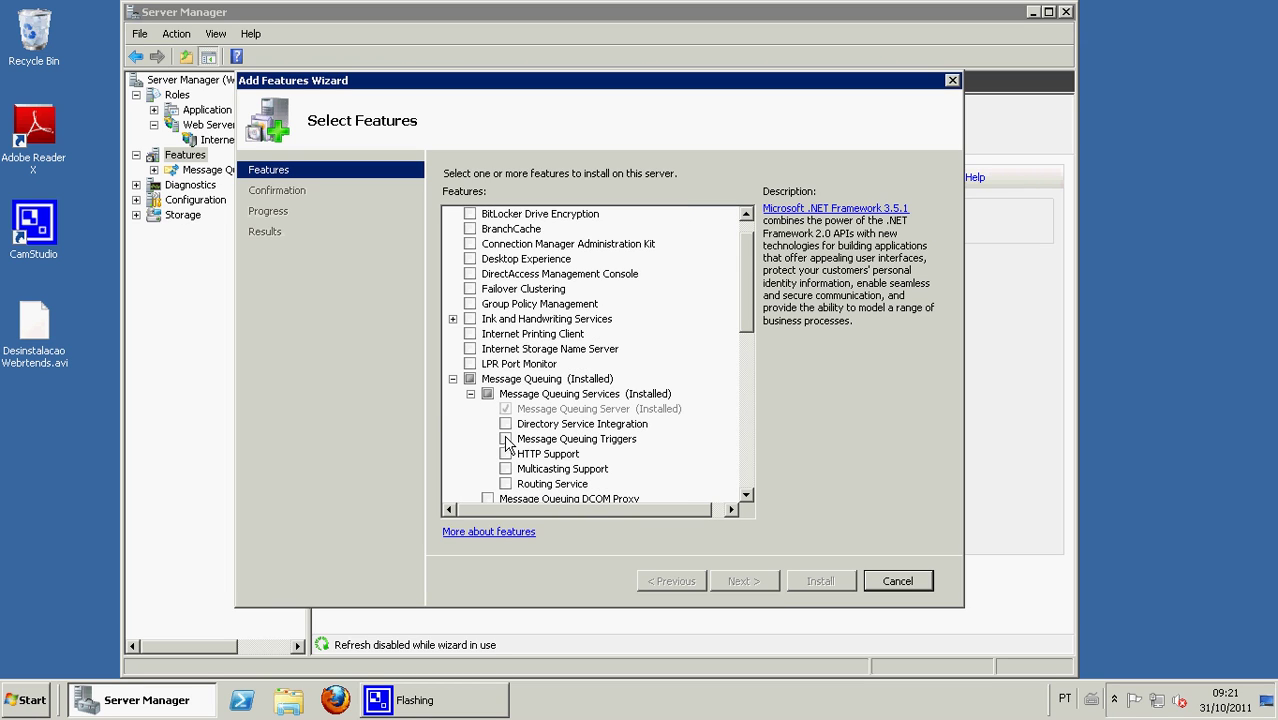
pyautogui.click(506, 439)
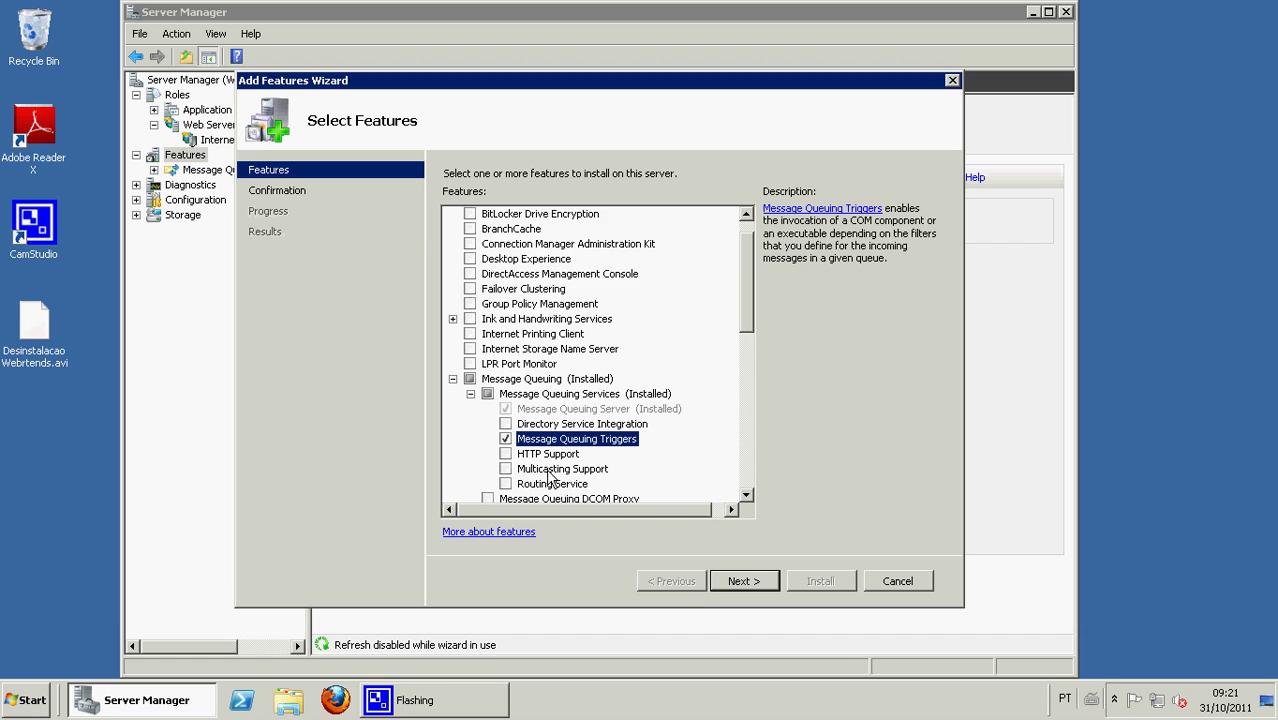
pyautogui.scroll(-2, 755, 318)
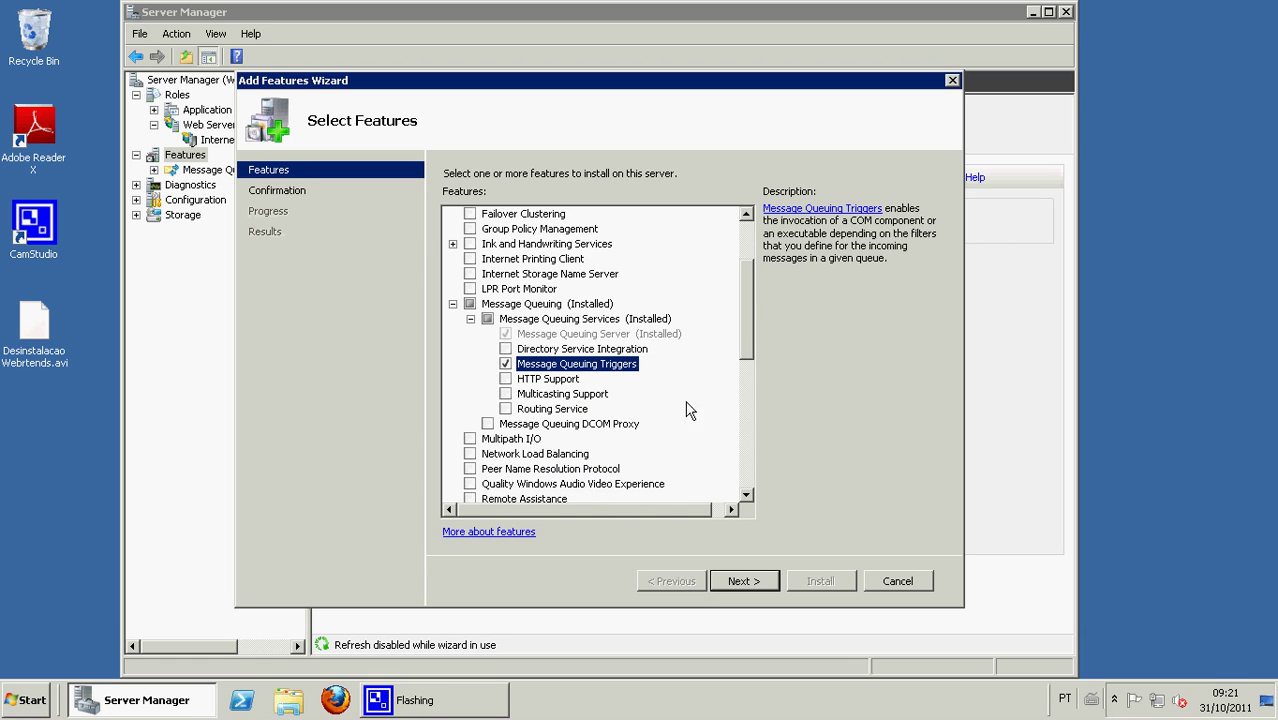
pyautogui.click(488, 424)
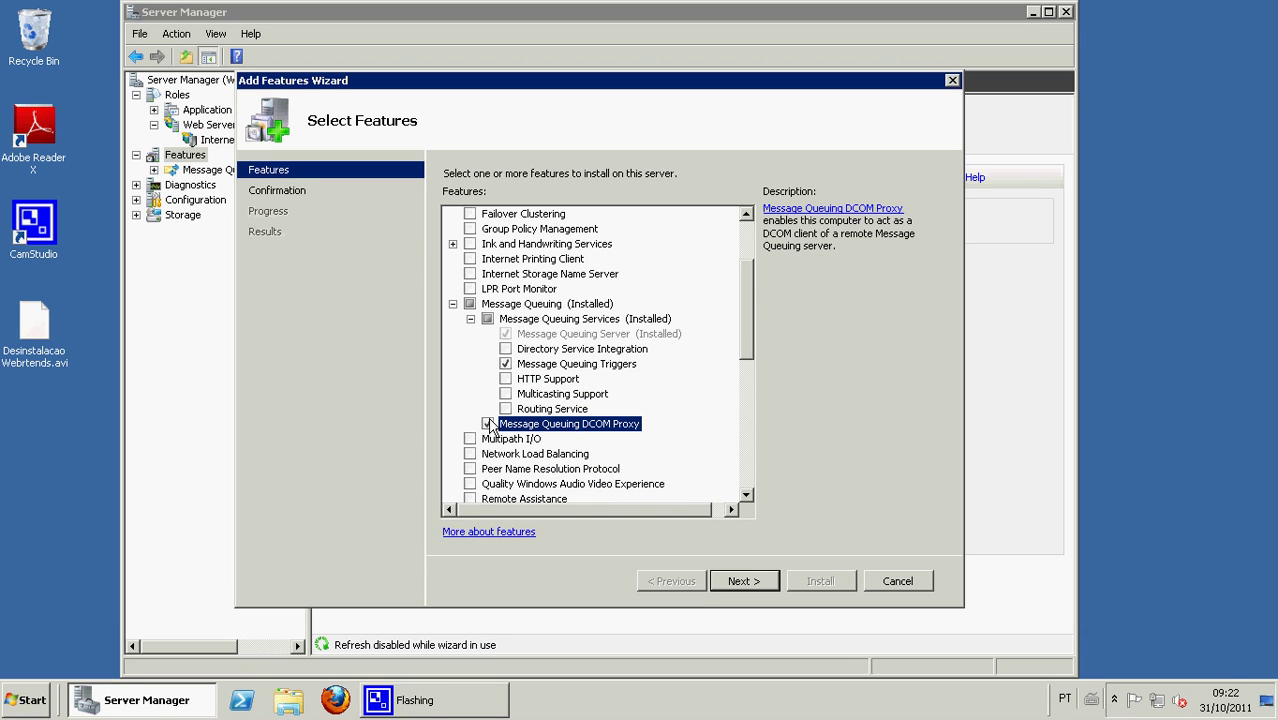
pyautogui.scroll(-4, 752, 340)
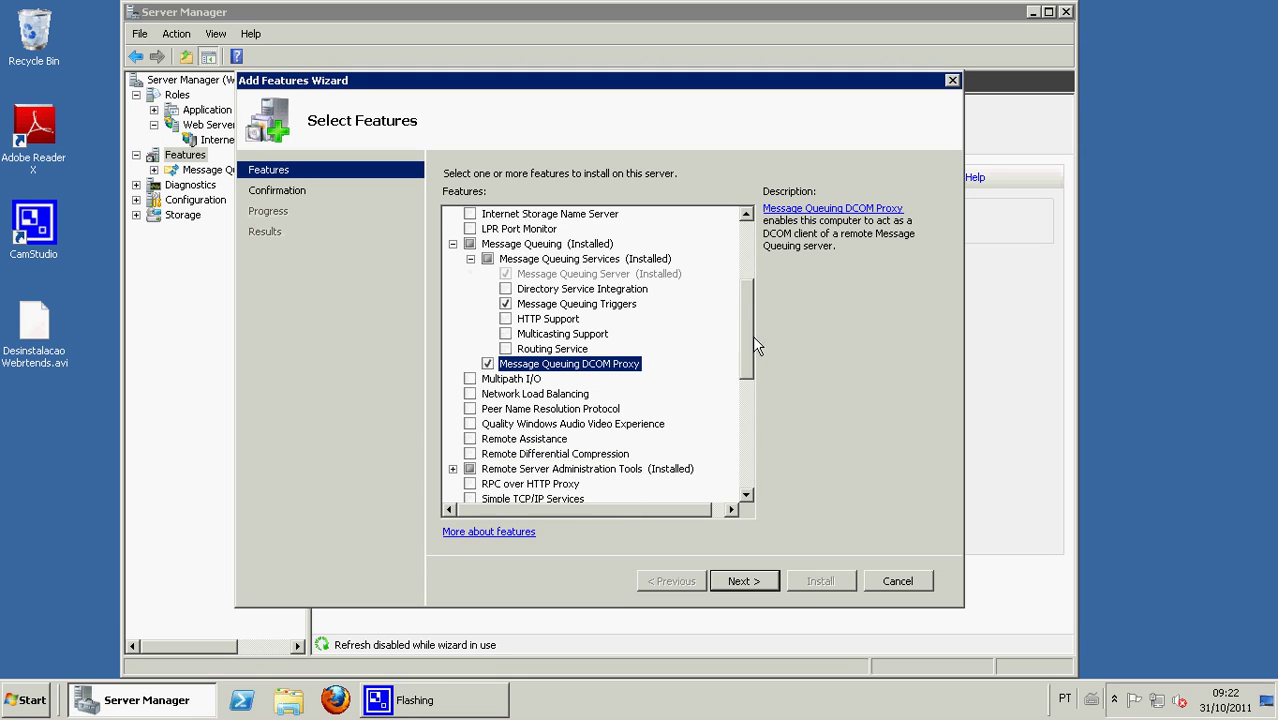
pyautogui.scroll(-1, 764, 392)
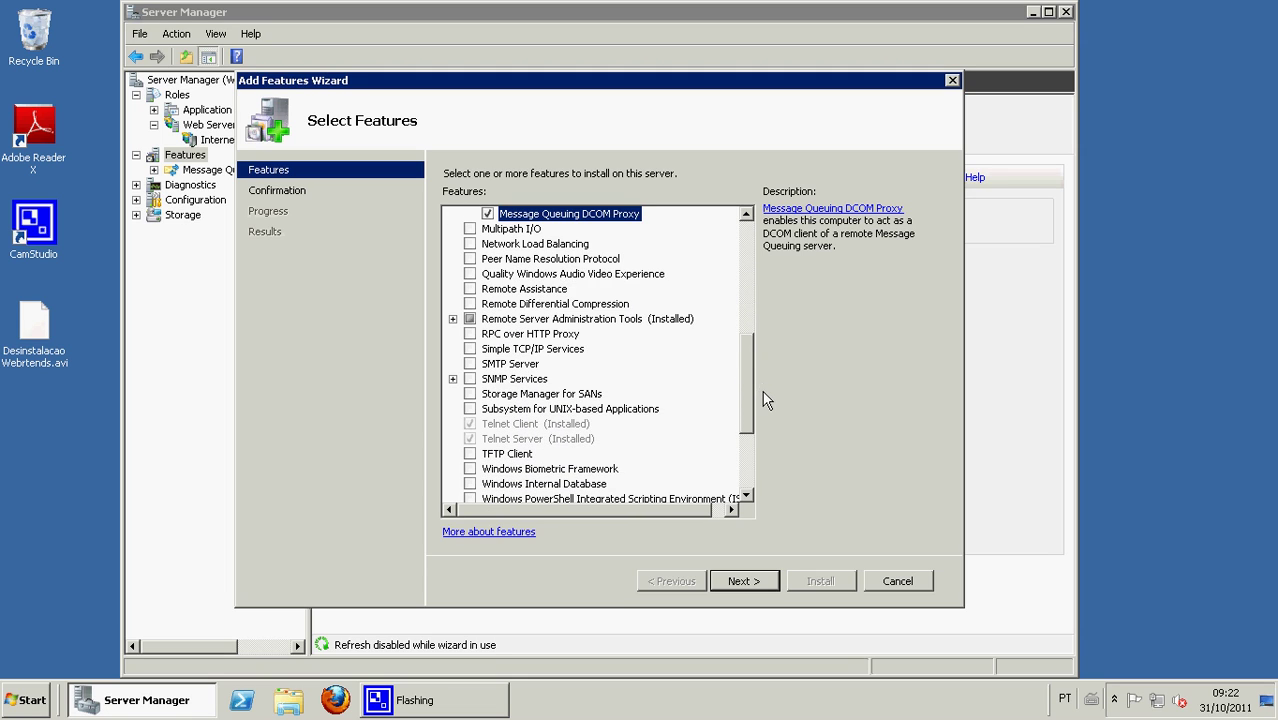
pyautogui.scroll(-3, 765, 403)
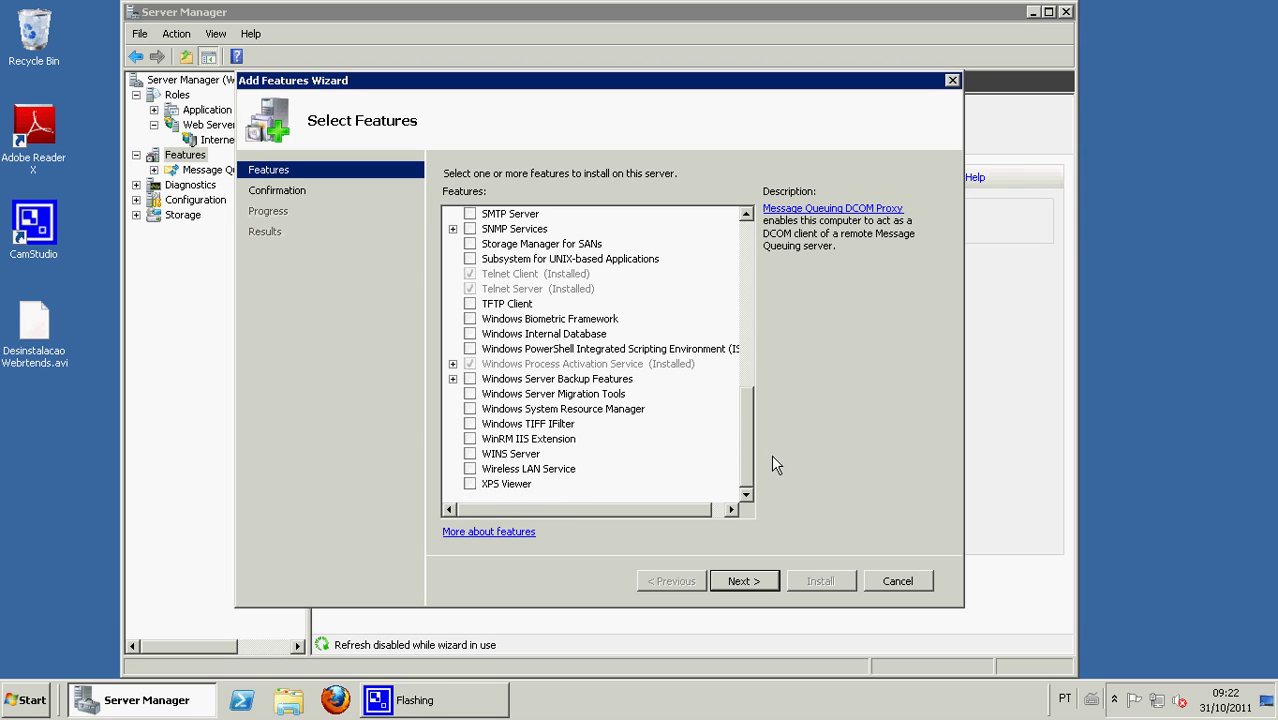
# - Install the selected Message Queuing features and close the wizard when finished
pyautogui.click(748, 582)
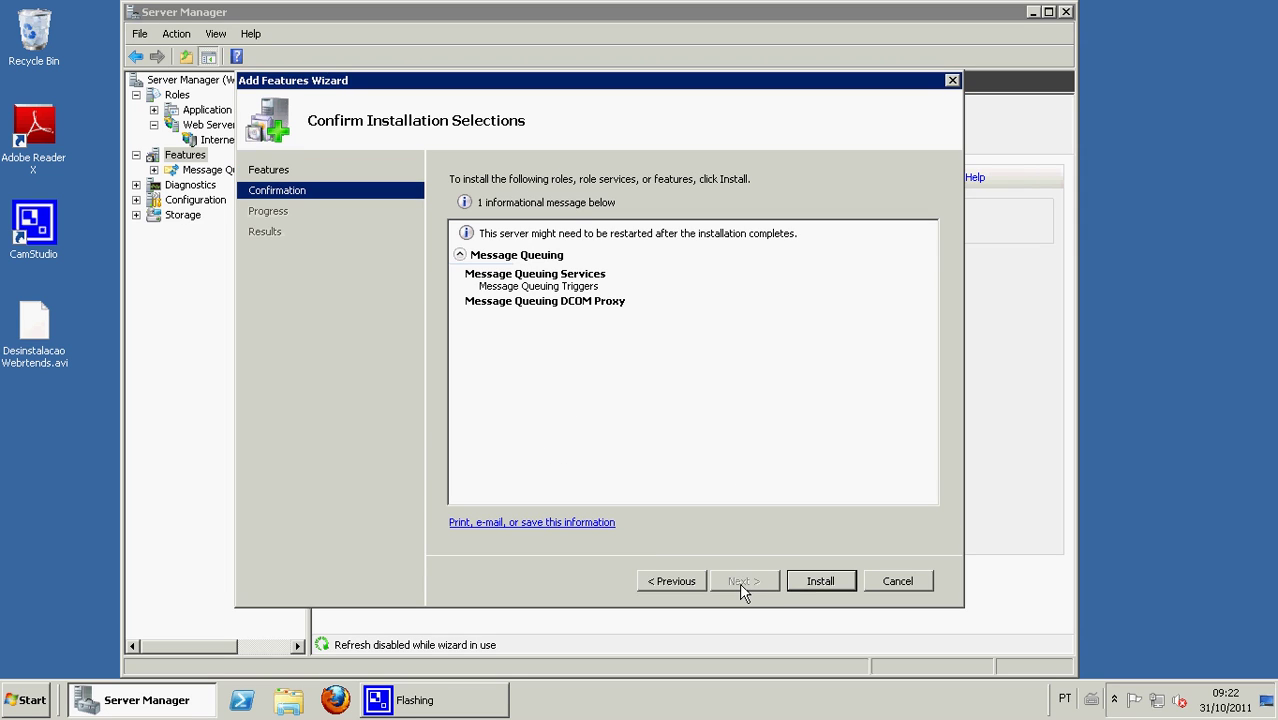
pyautogui.click(824, 587)
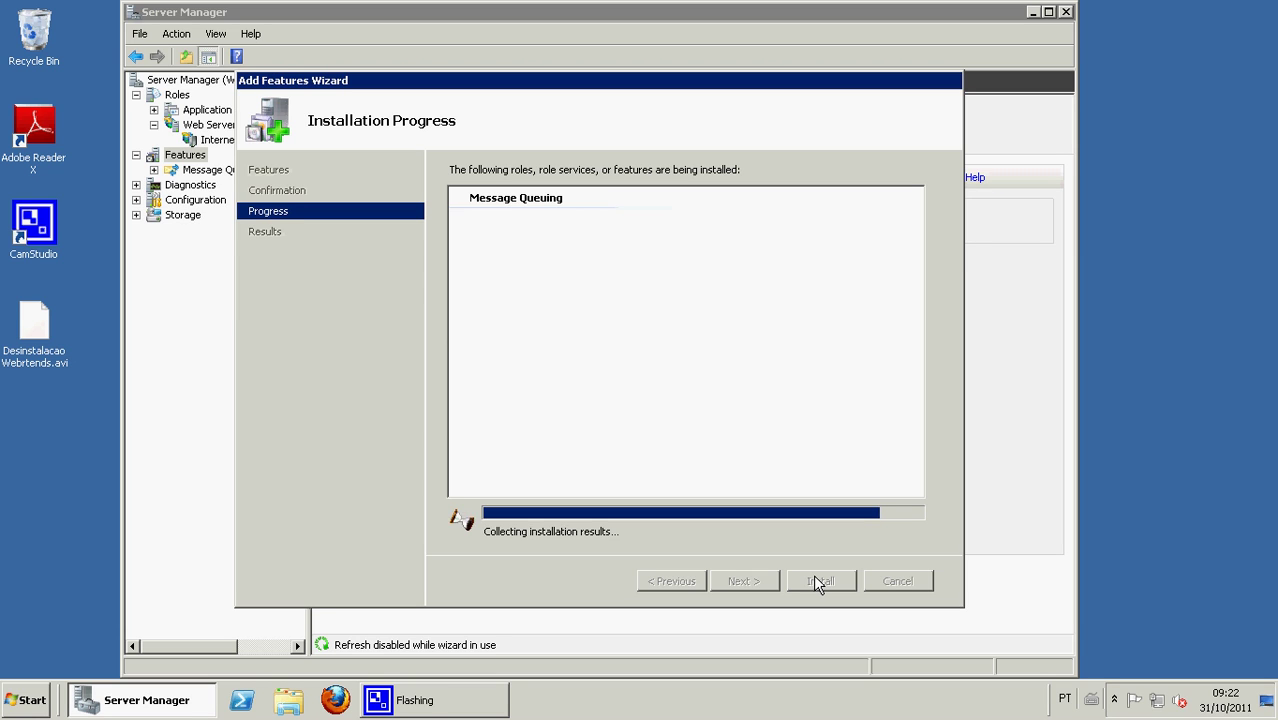
pyautogui.click(818, 582)
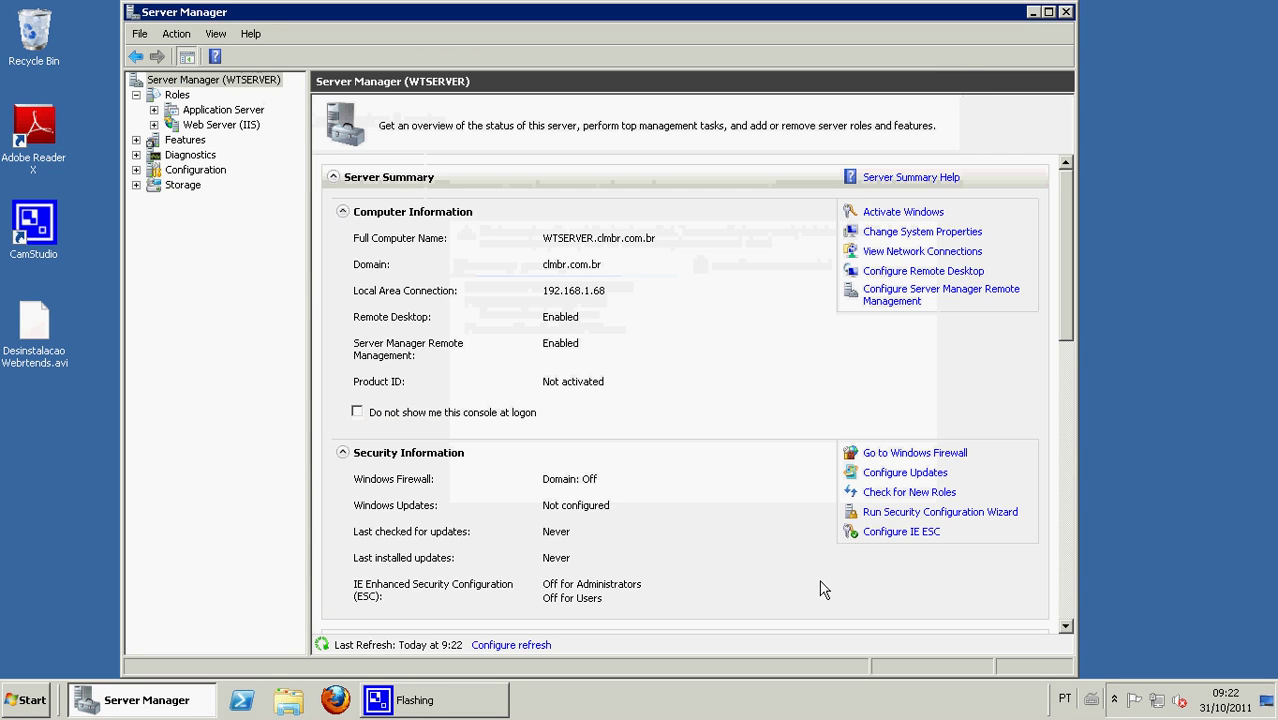
# - Close Server Manager and browse to Program Files (x86) on drive DADOS (D:)
pyautogui.click(1065, 12)
pyautogui.click(26, 700)
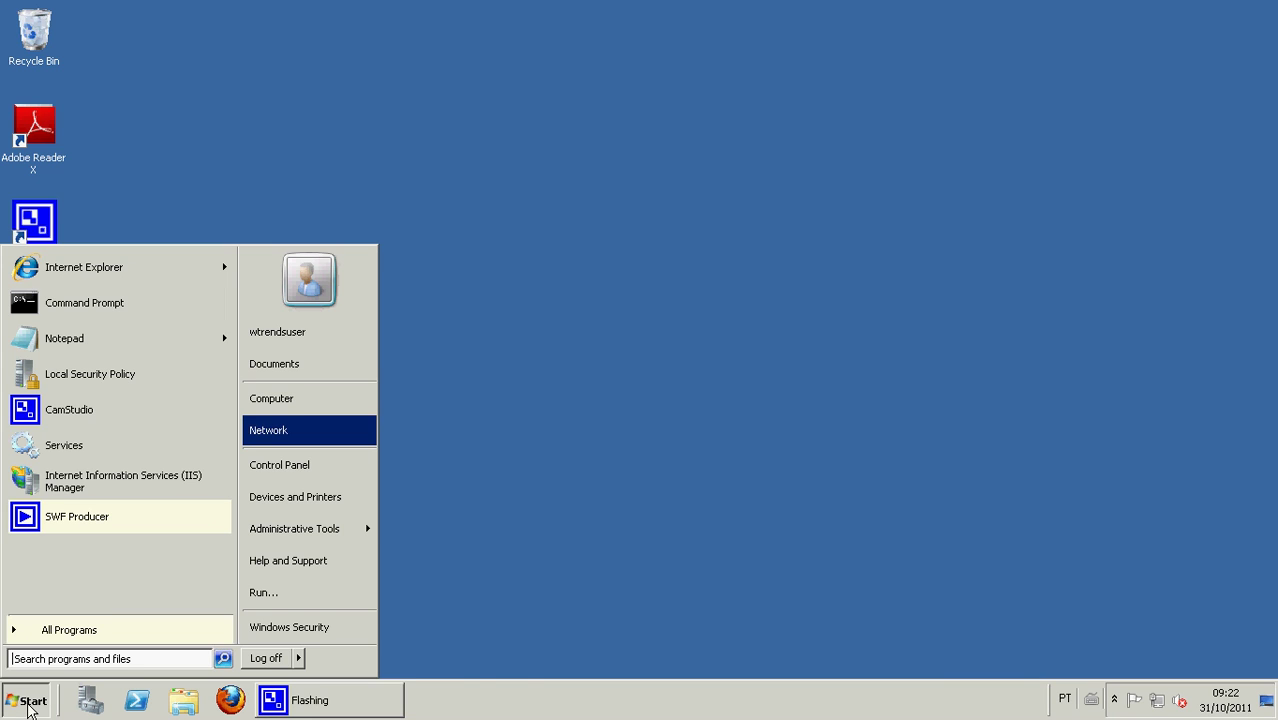
pyautogui.click(290, 400)
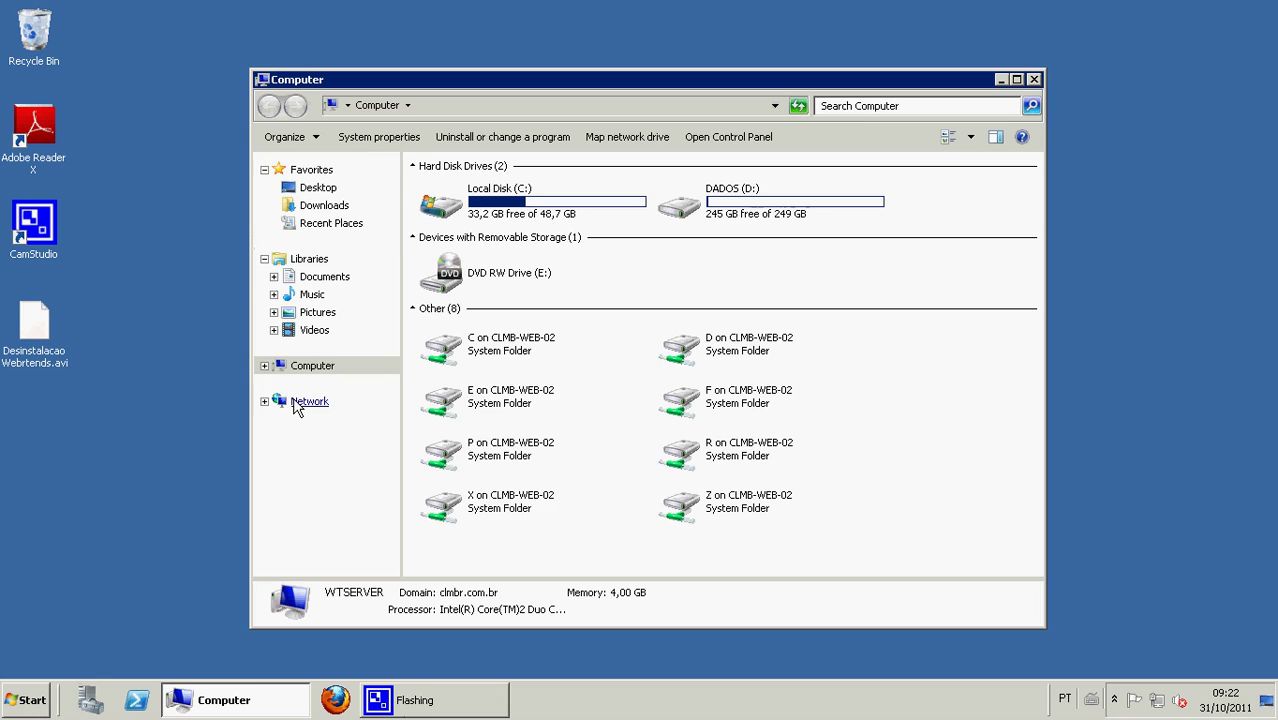
pyautogui.doubleClick(767, 210)
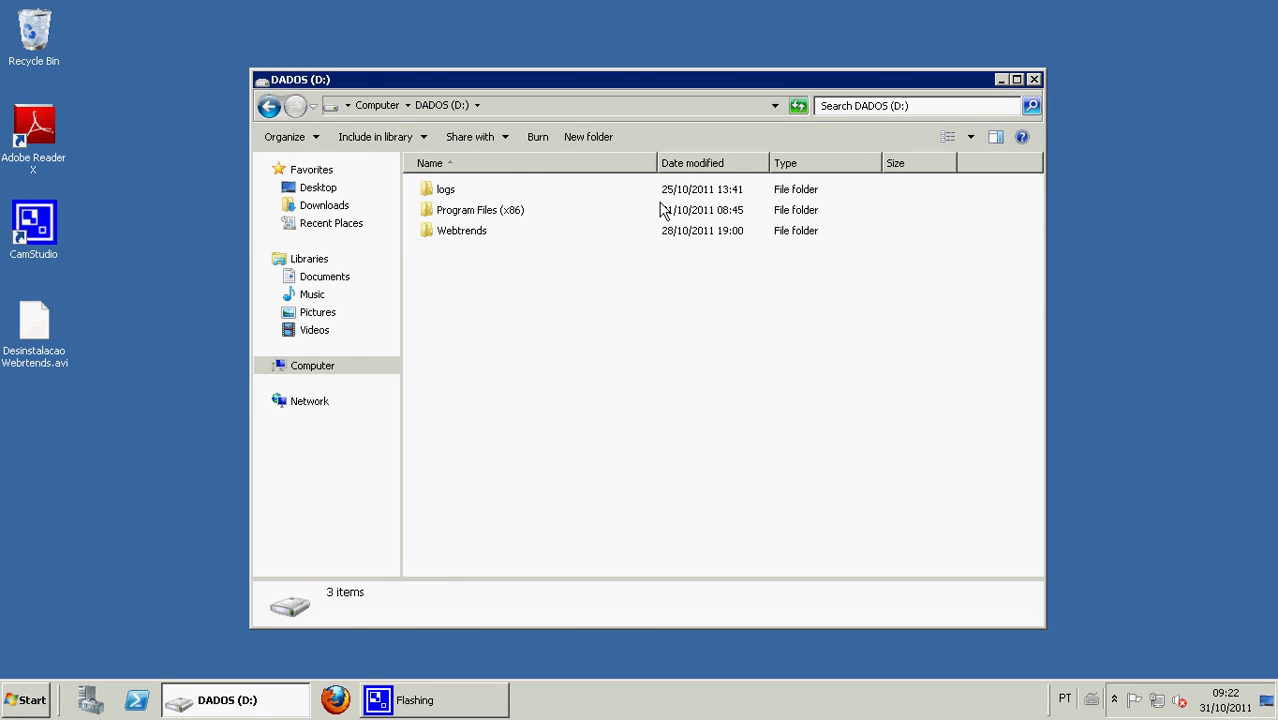
pyautogui.doubleClick(505, 211)
# - Create a new folder named Webtrends in Program Files (x86)
pyautogui.rightClick(484, 252)
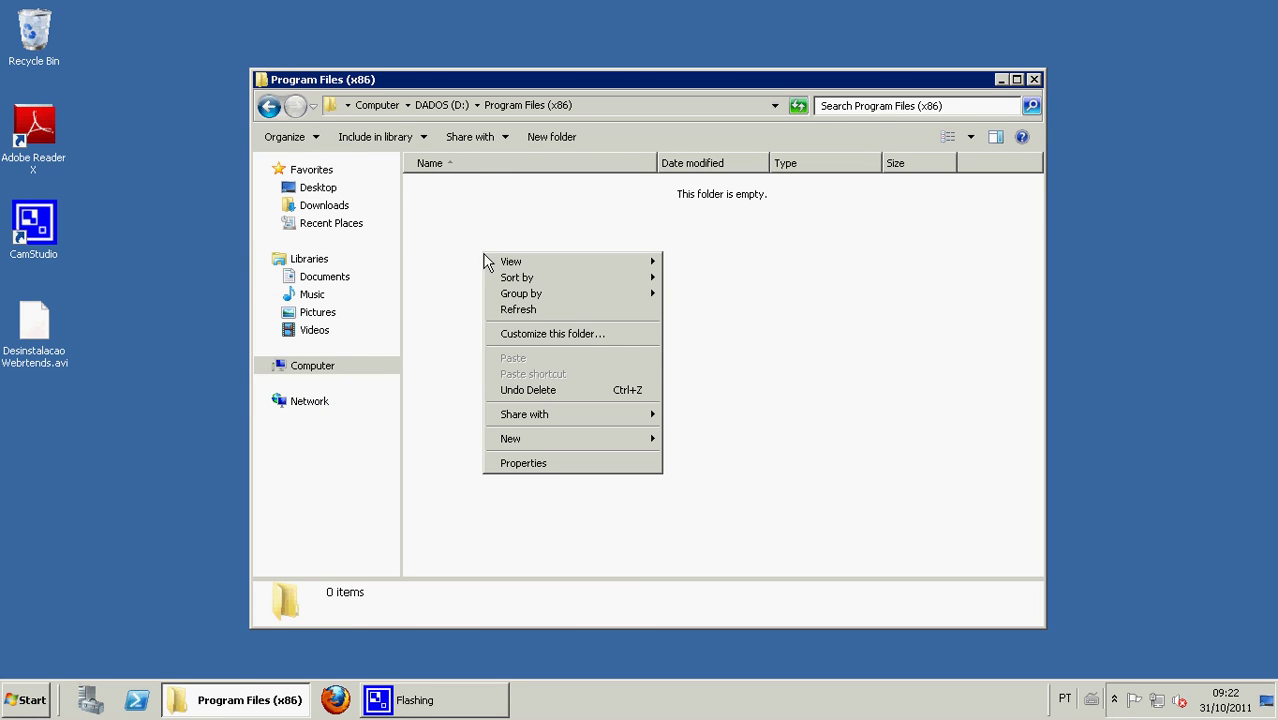
pyautogui.moveTo(534, 433)
pyautogui.click(690, 440)
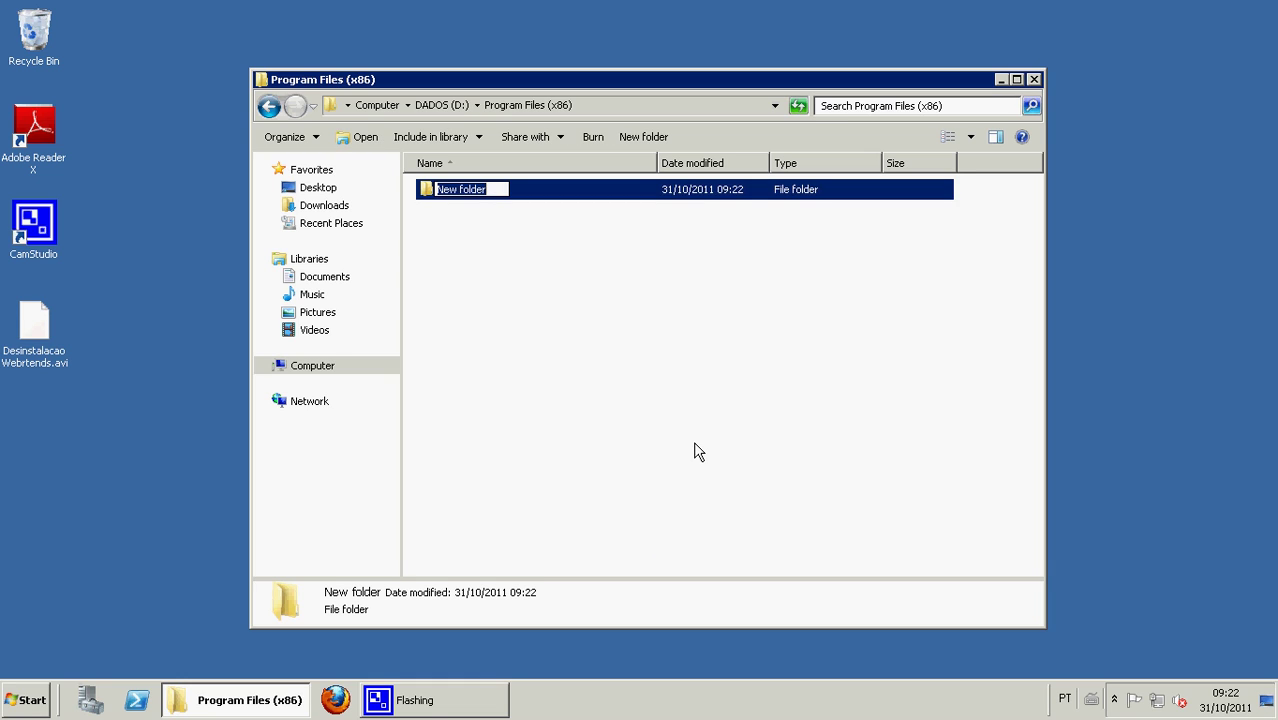
pyautogui.write('Webtrends')
pyautogui.press('Return')
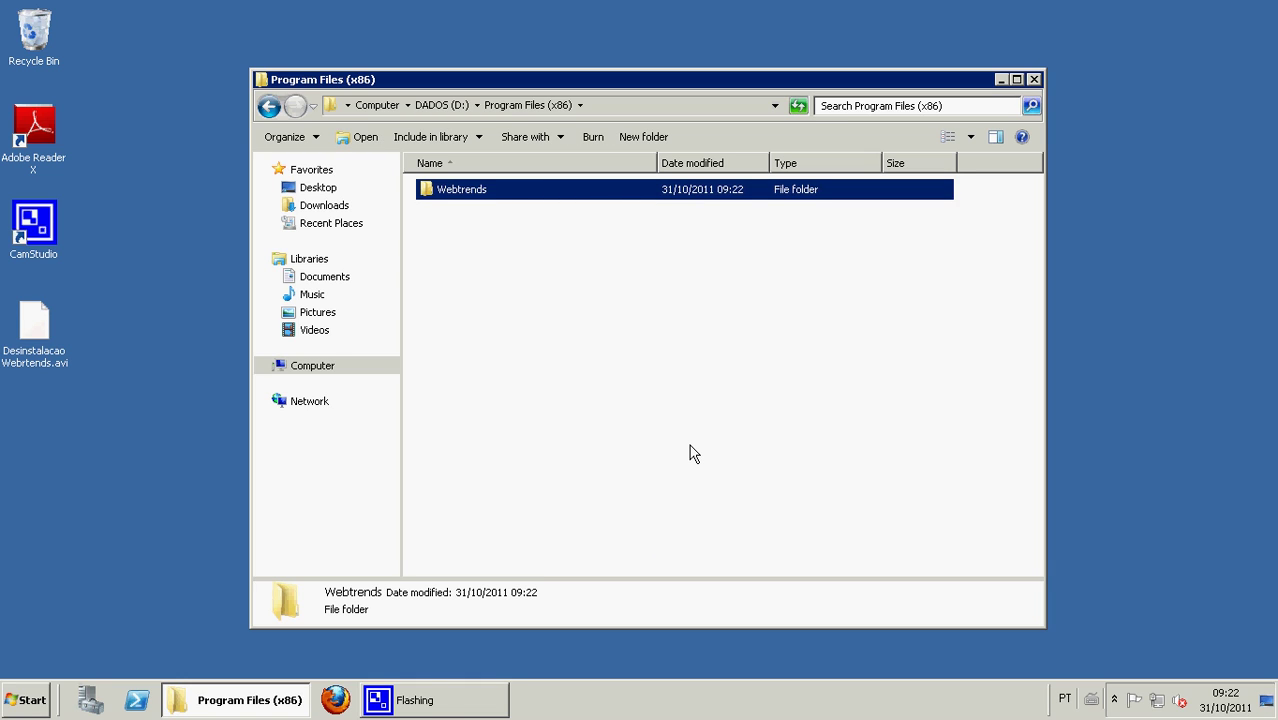
# - Inside the Webtrends folder, create a subfolder named Storage
pyautogui.press('Return')
pyautogui.rightClick(501, 251)
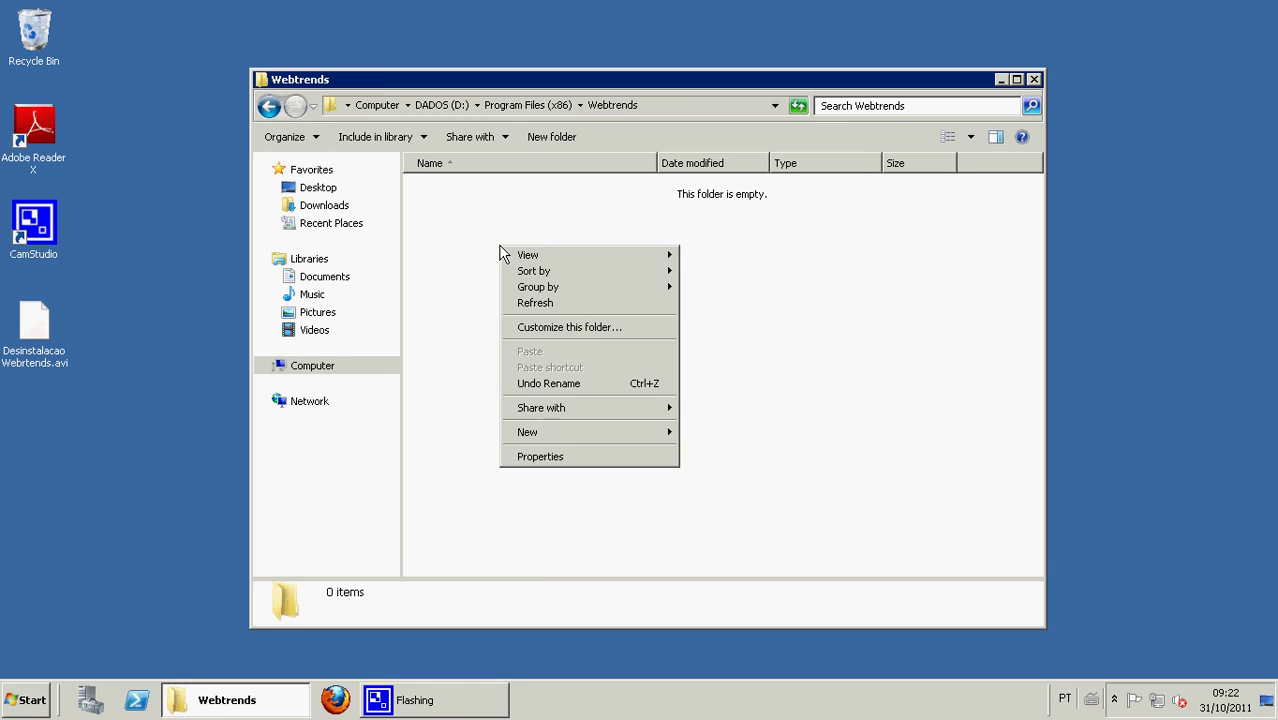
pyautogui.moveTo(557, 436)
pyautogui.click(705, 436)
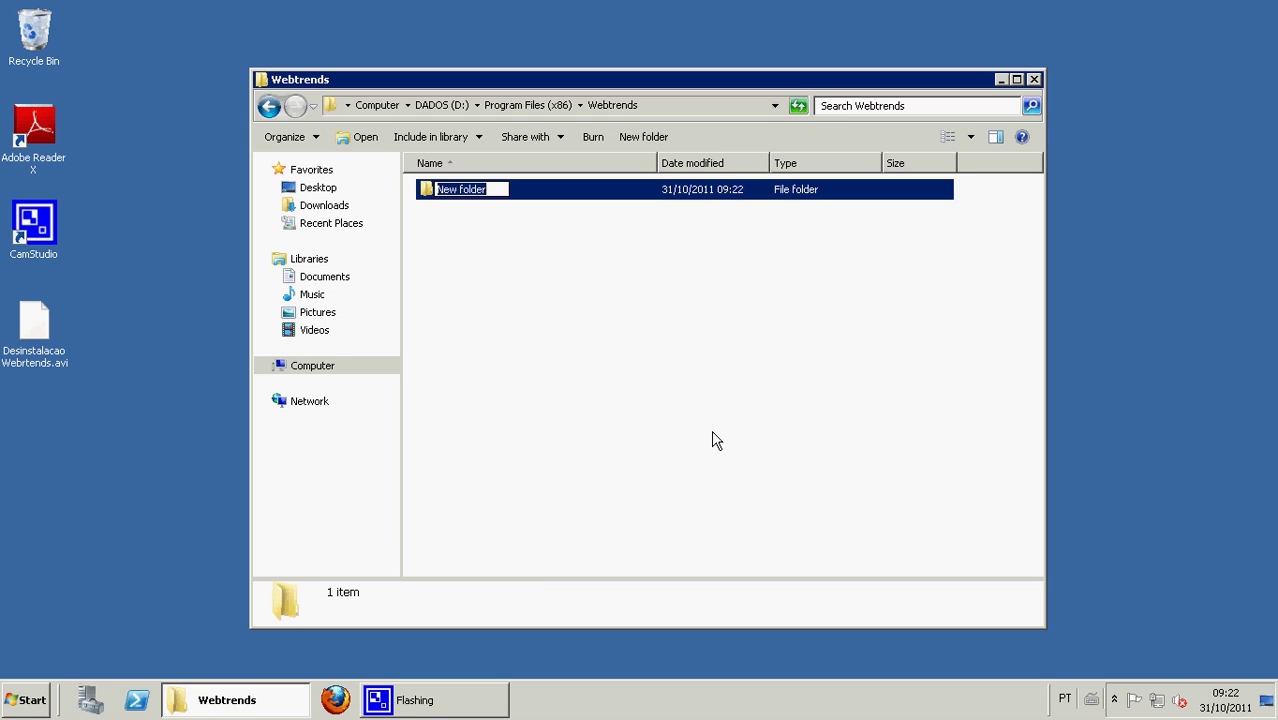
pyautogui.write('Storage')
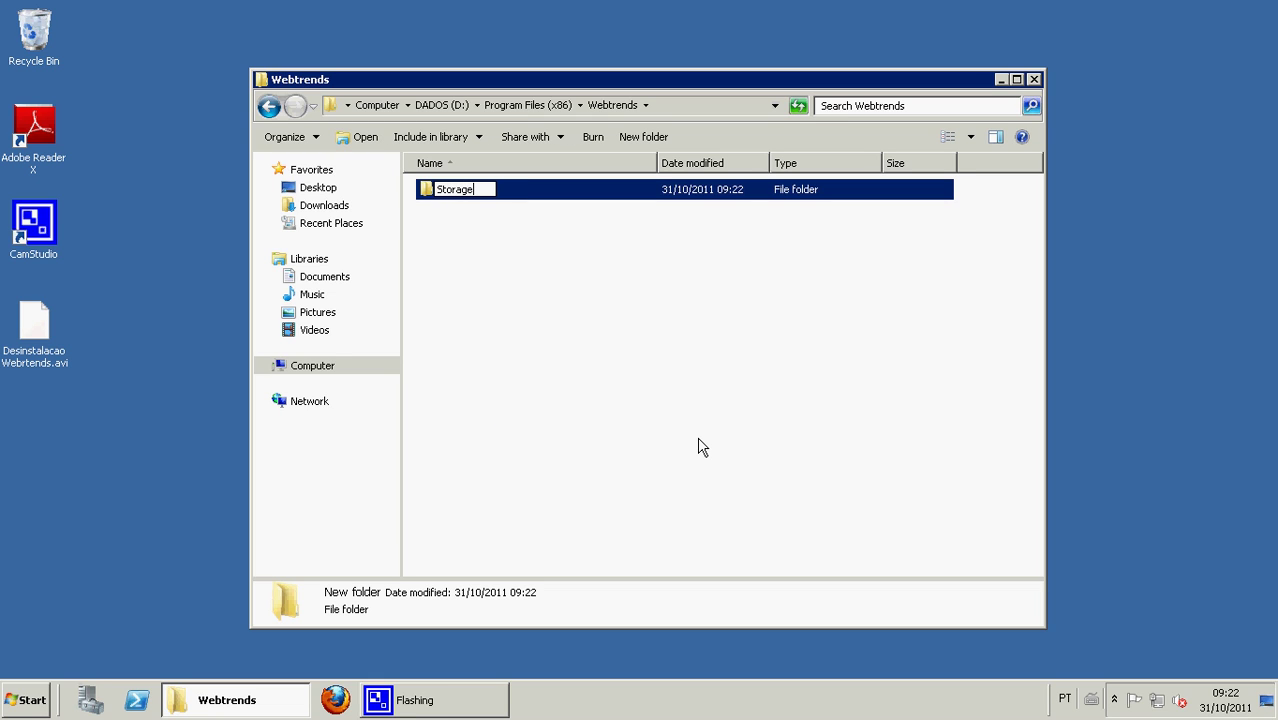
pyautogui.press('Return')
# - Turn on Advanced Sharing for the Storage folder
pyautogui.rightClick(462, 200)
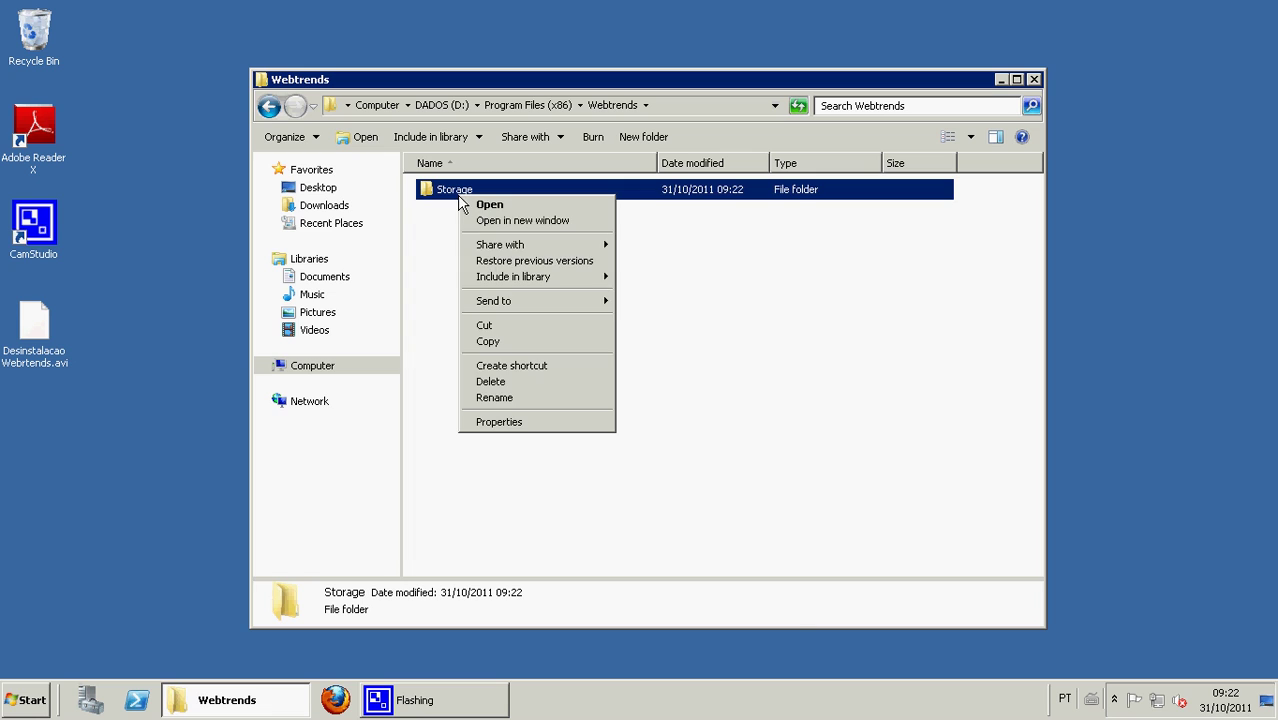
pyautogui.click(538, 422)
pyautogui.click(538, 232)
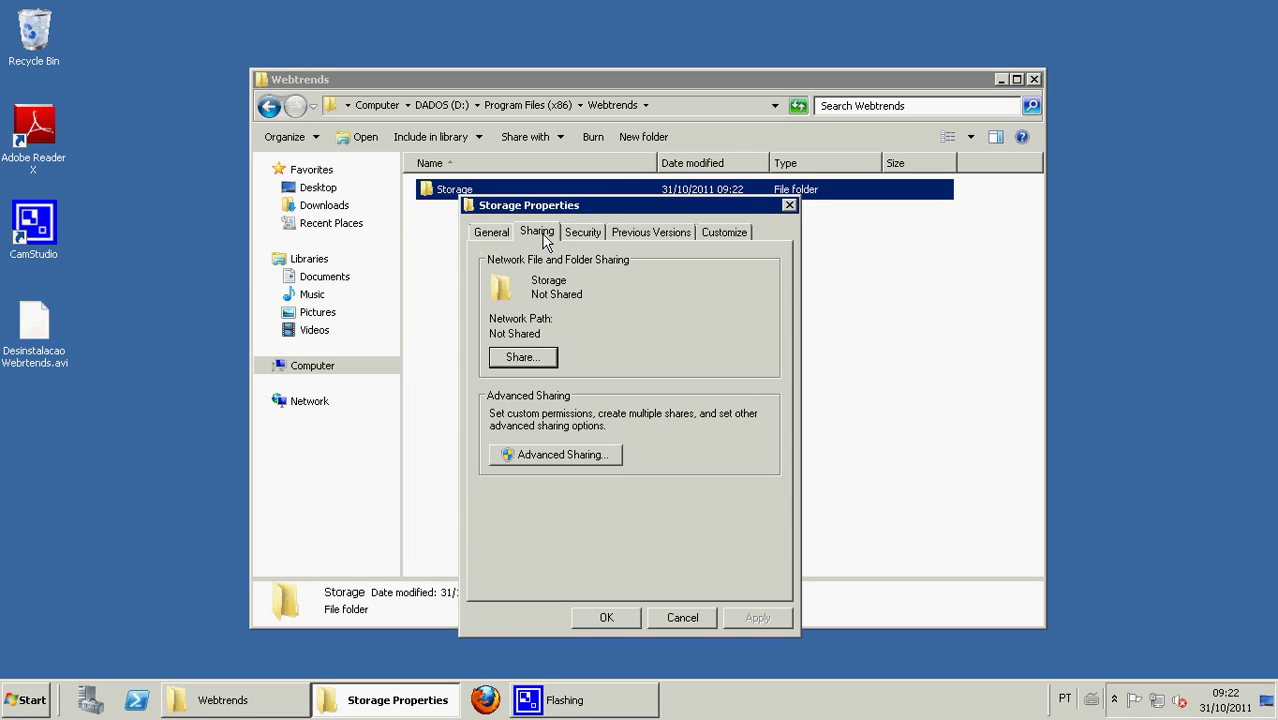
pyautogui.click(548, 455)
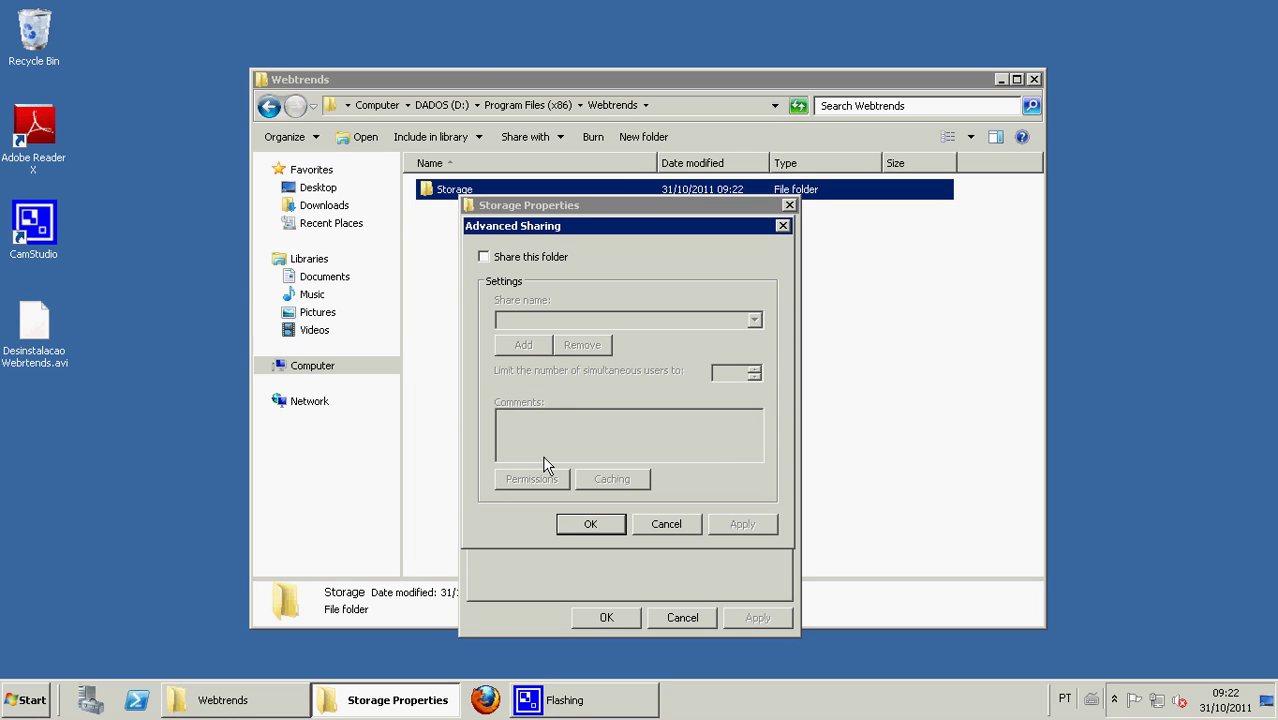
pyautogui.click(485, 258)
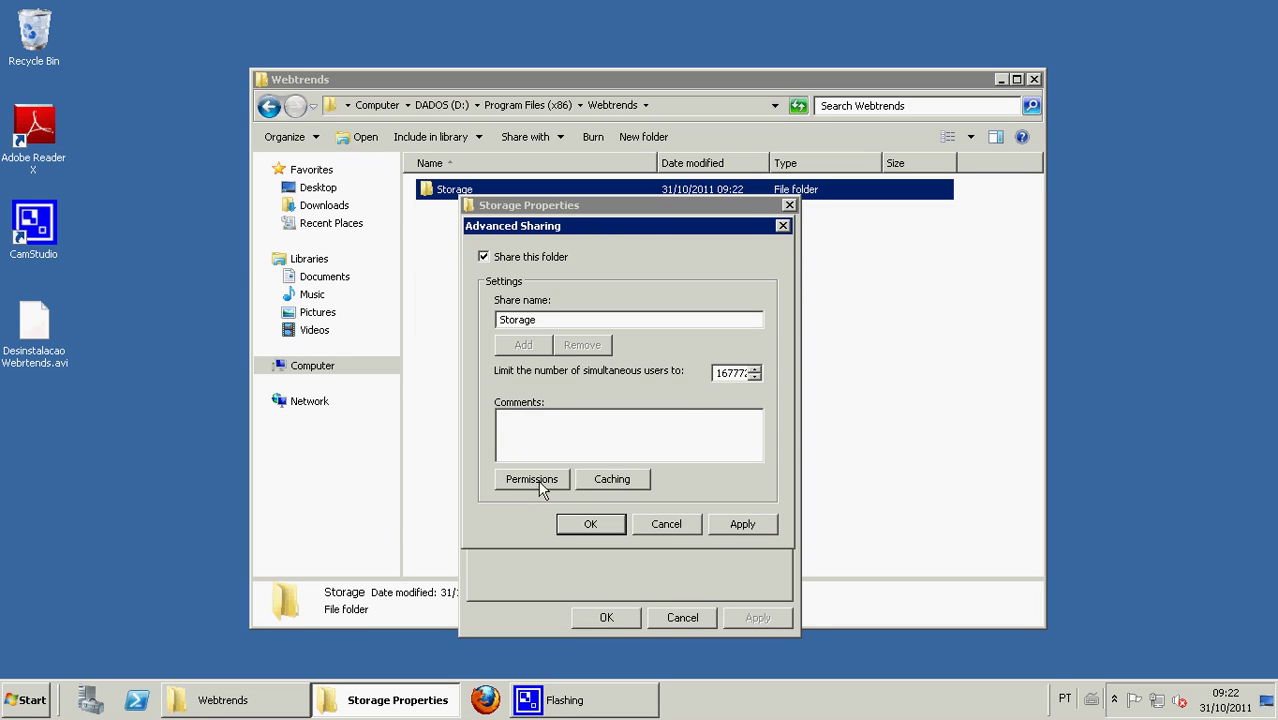
# - Grant Everyone and the WebTrends user account Full Control on the share, then confirm and close
pyautogui.click(538, 482)
pyautogui.click(702, 463)
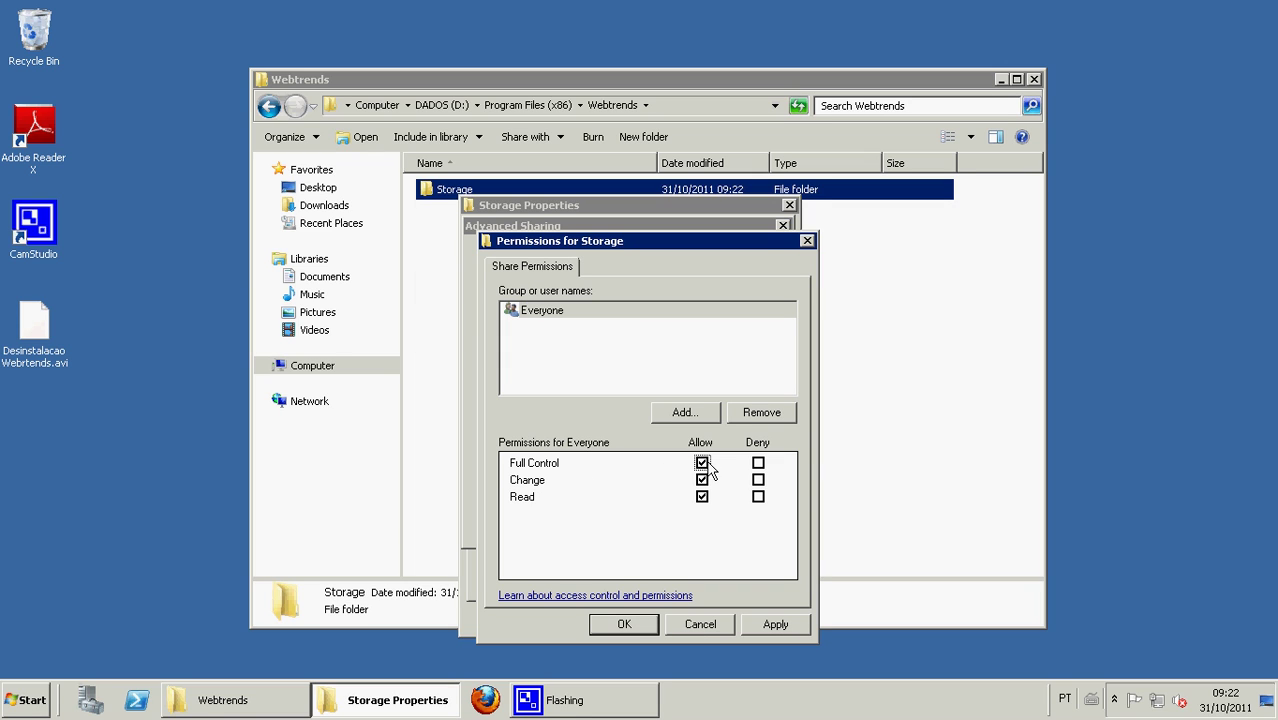
pyautogui.click(688, 414)
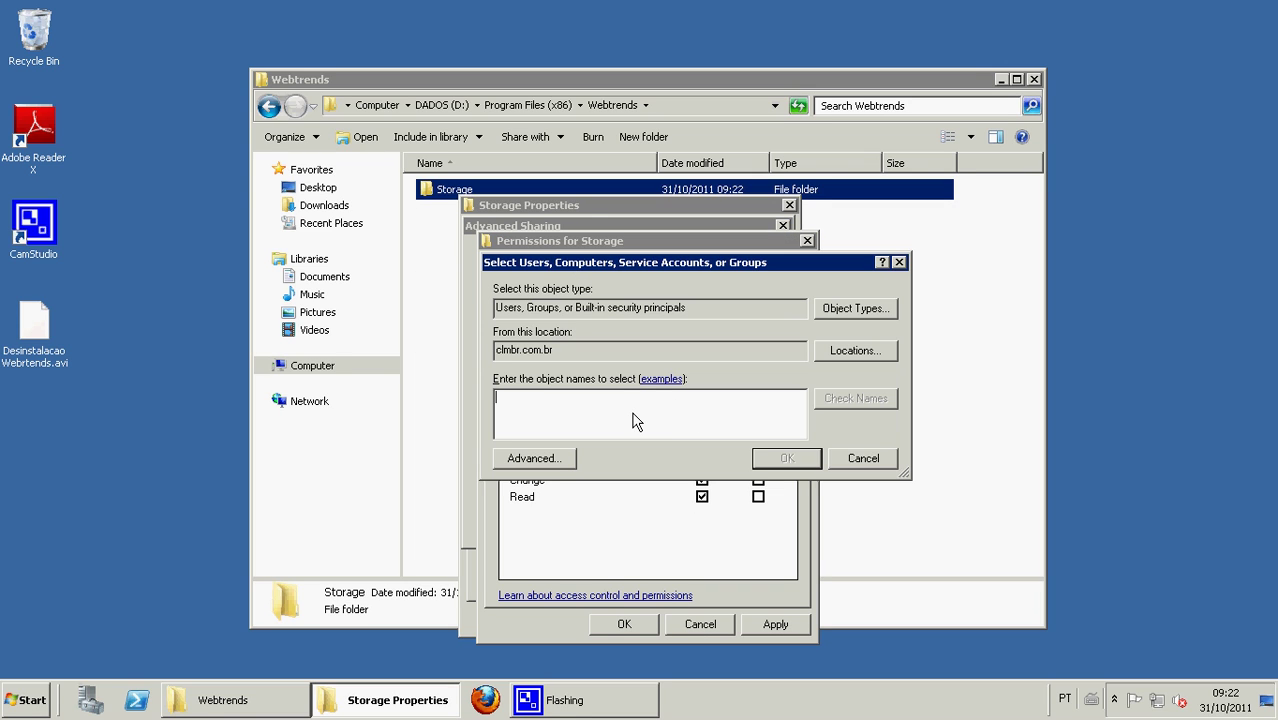
pyautogui.write('wtrendsuser')
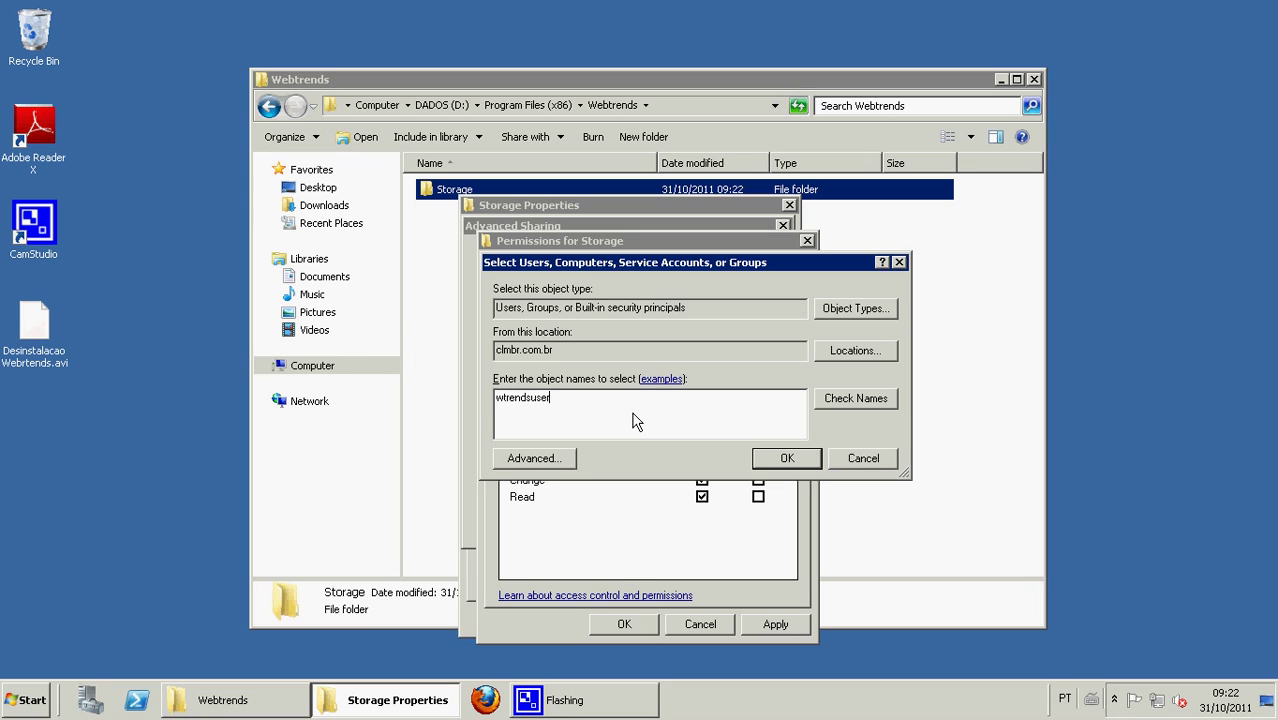
pyautogui.click(852, 399)
pyautogui.click(790, 458)
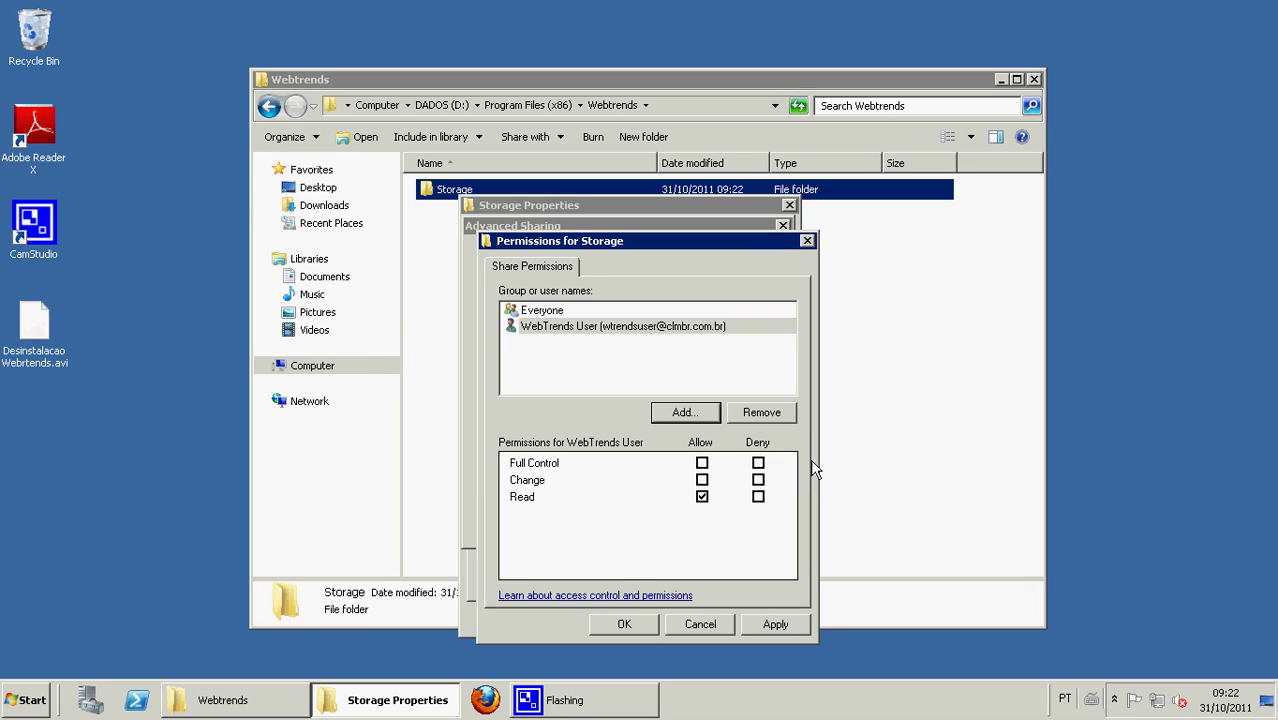
pyautogui.click(702, 463)
pyautogui.click(624, 624)
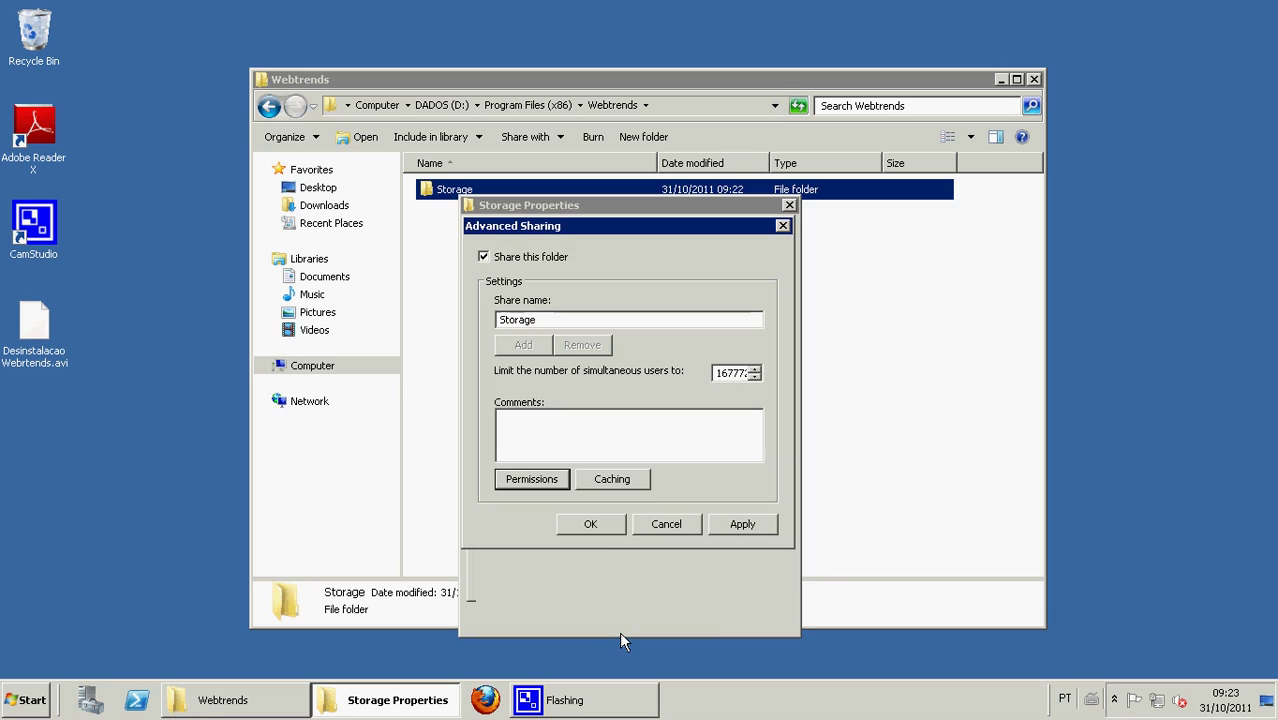
pyautogui.click(593, 521)
pyautogui.click(607, 615)
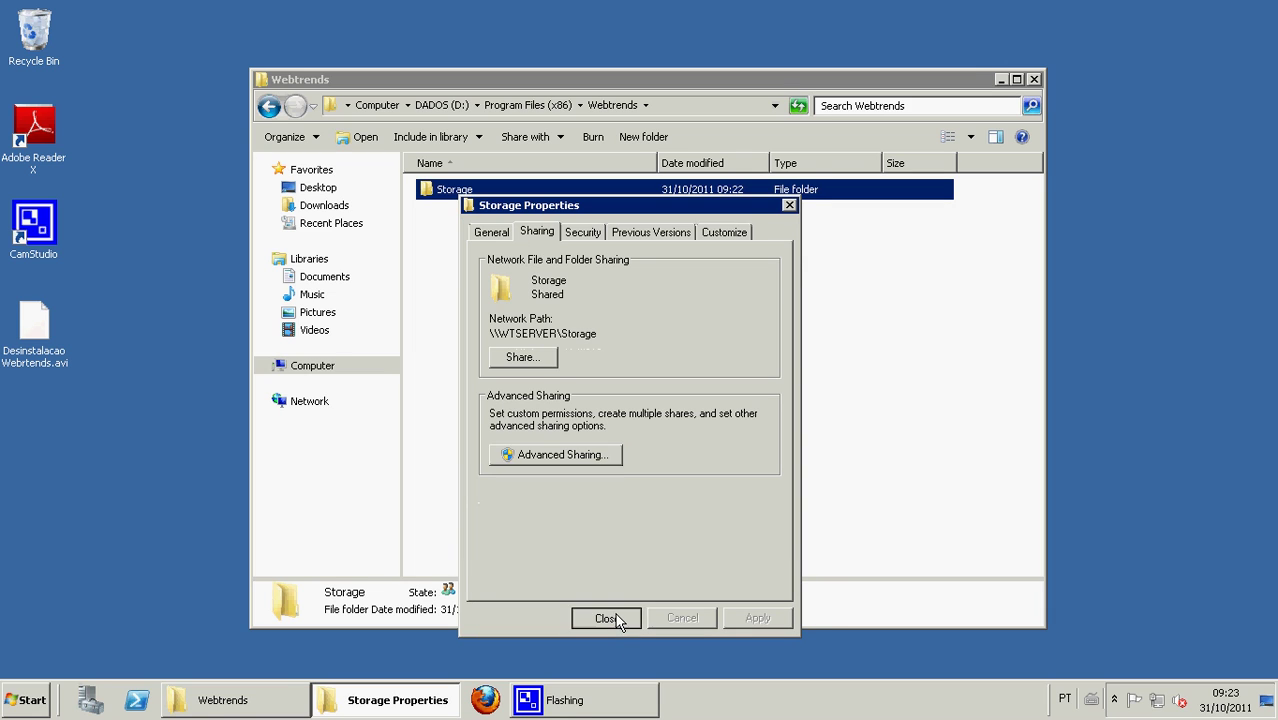
# - Open \\wtserver from Start search, enter the Storage share, then minimize that window
pyautogui.click(30, 699)
pyautogui.write('\\wt')
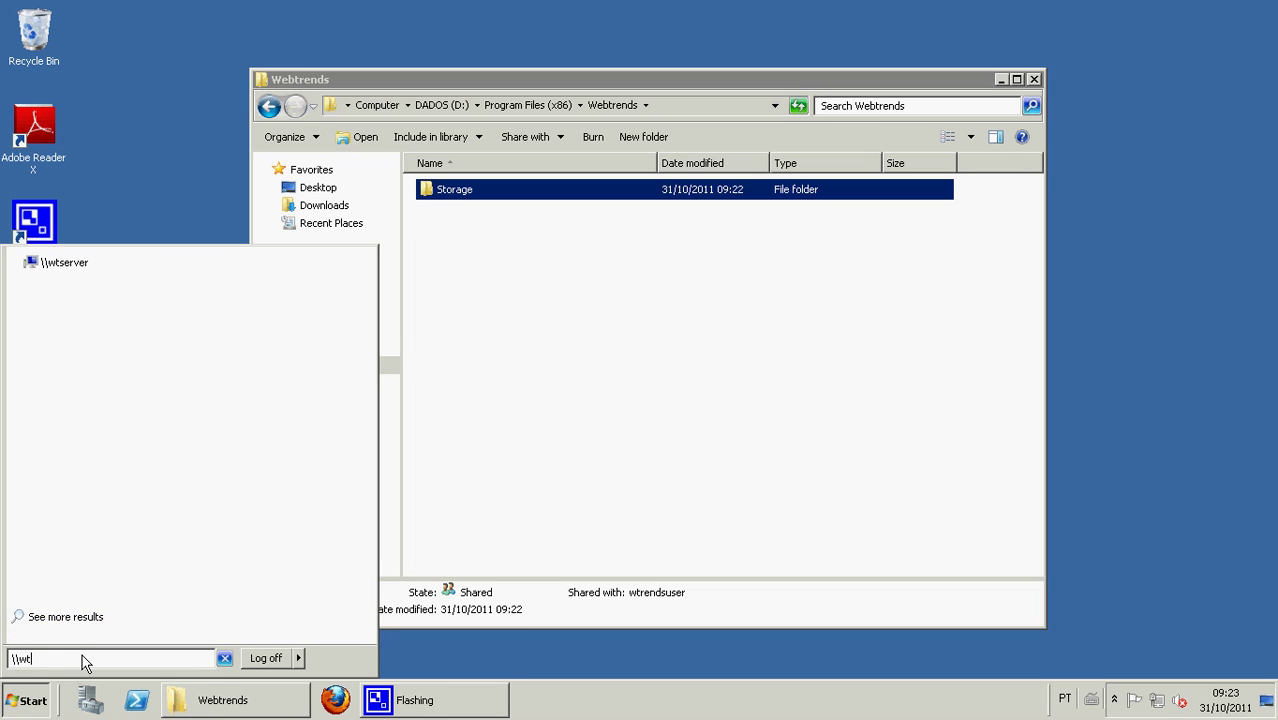
pyautogui.write('server')
pyautogui.press('Return')
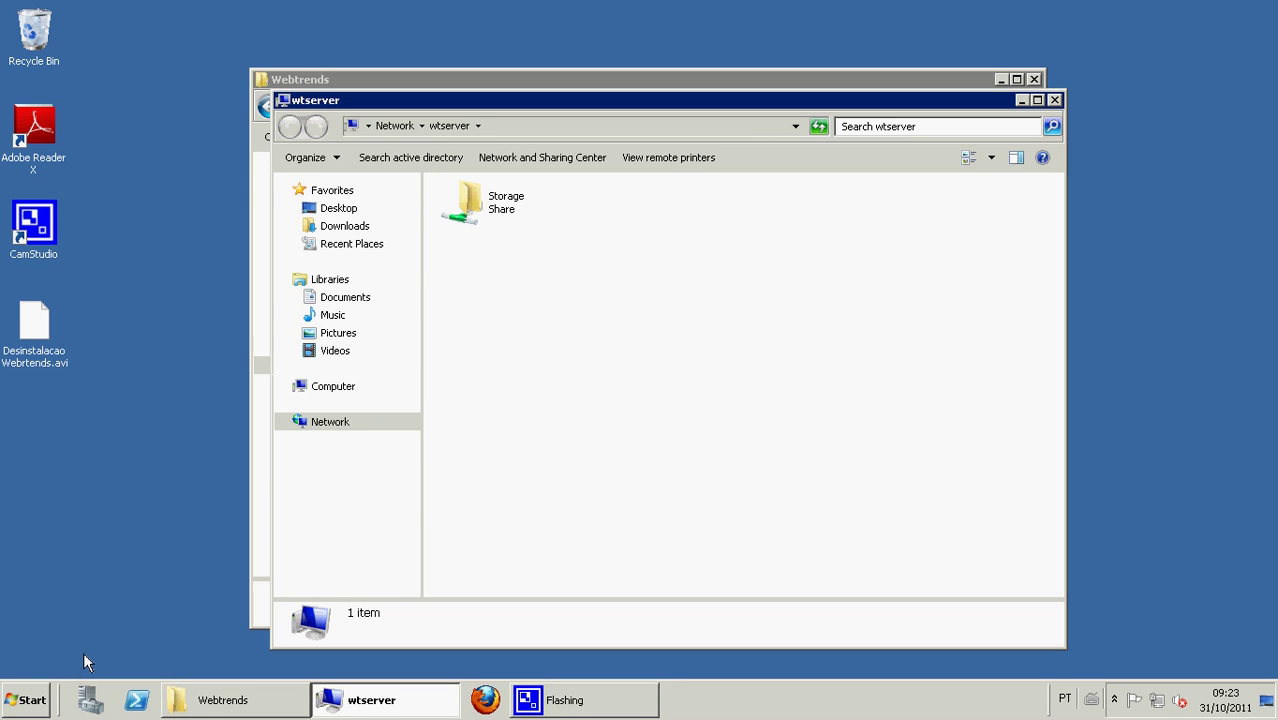
pyautogui.doubleClick(518, 214)
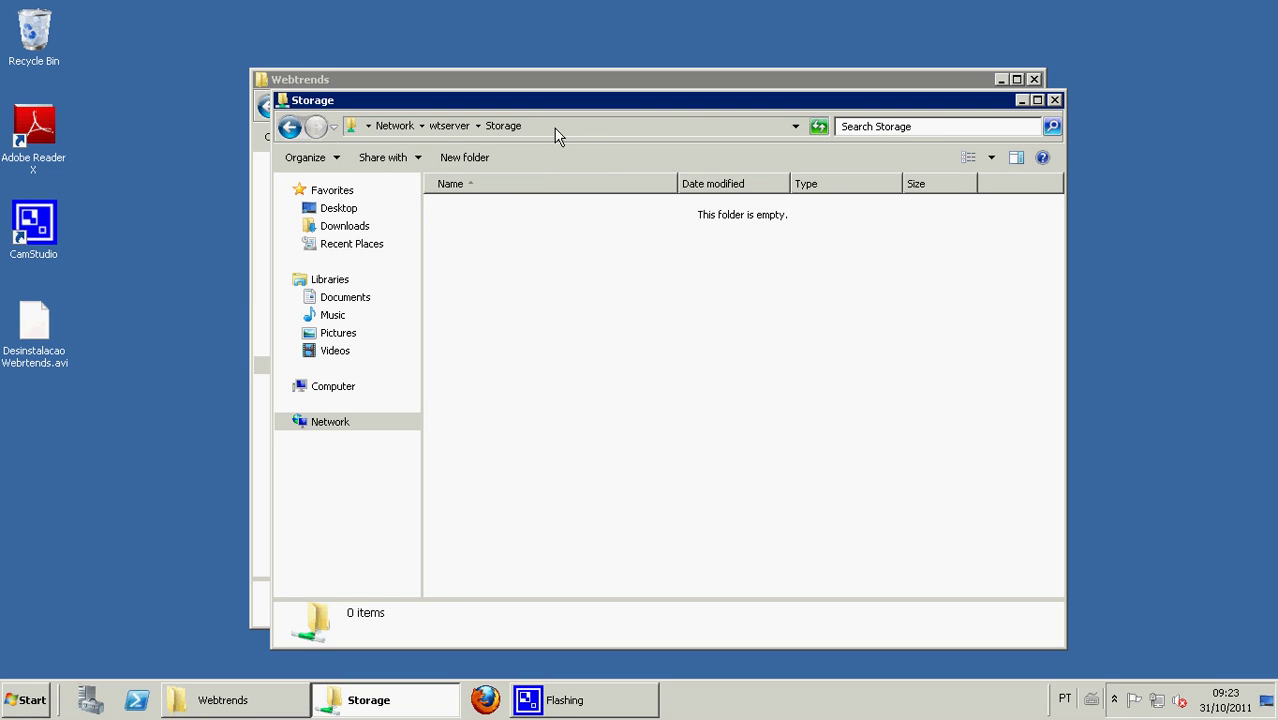
pyautogui.moveTo(684, 103); pyautogui.dragTo(823, 89)
pyautogui.click(1162, 87)
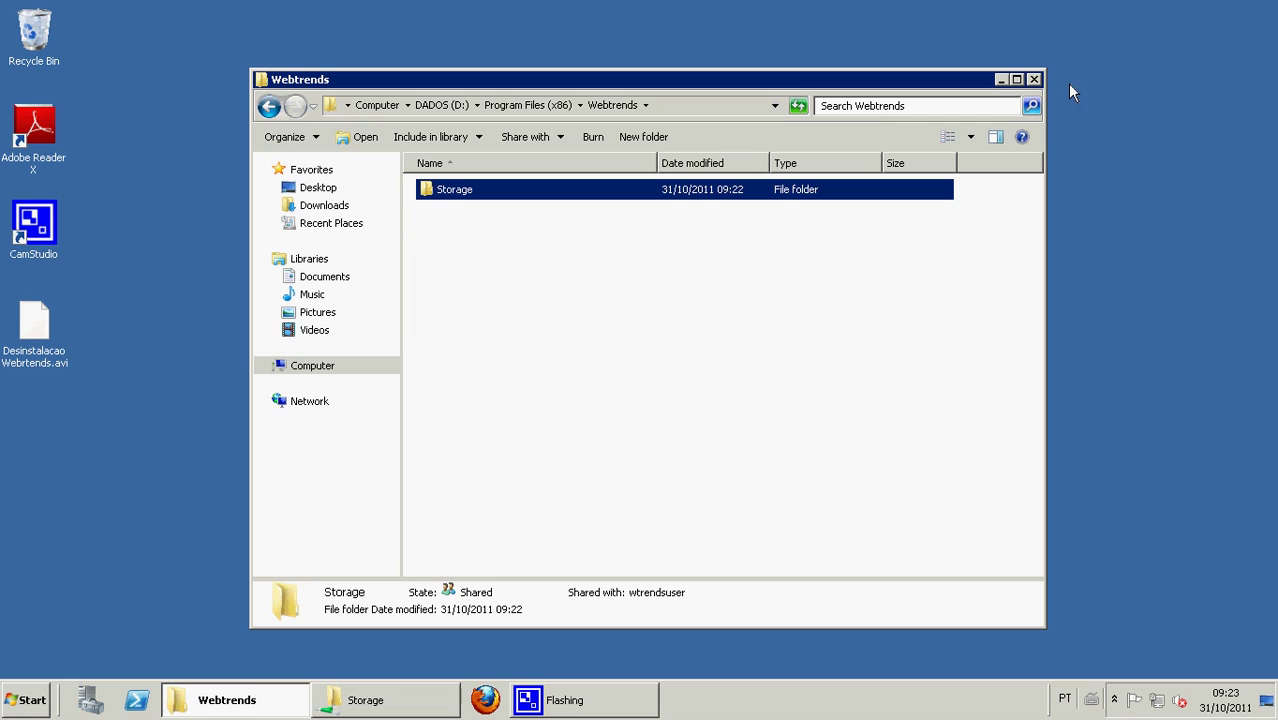
# - Delete the old Webtrends.9.2.2.465.Setup folder from D:\Webtrends
pyautogui.click(272, 107)
pyautogui.click(278, 110)
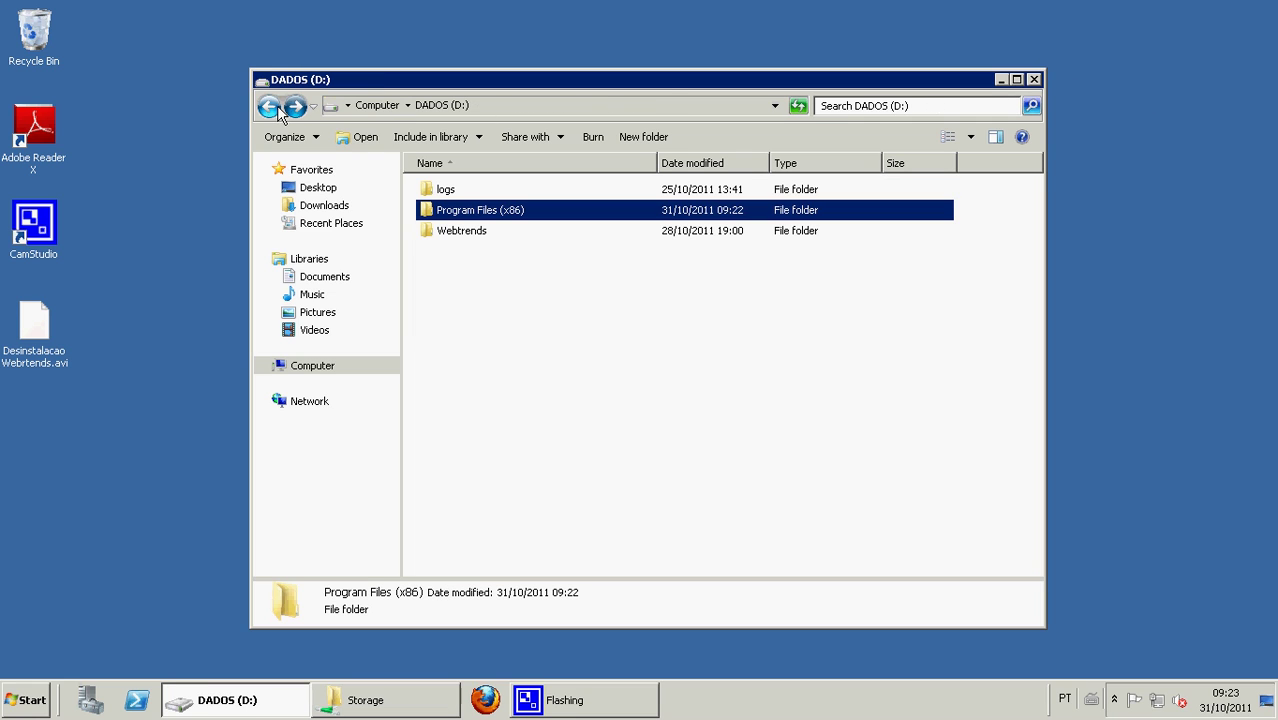
pyautogui.doubleClick(452, 231)
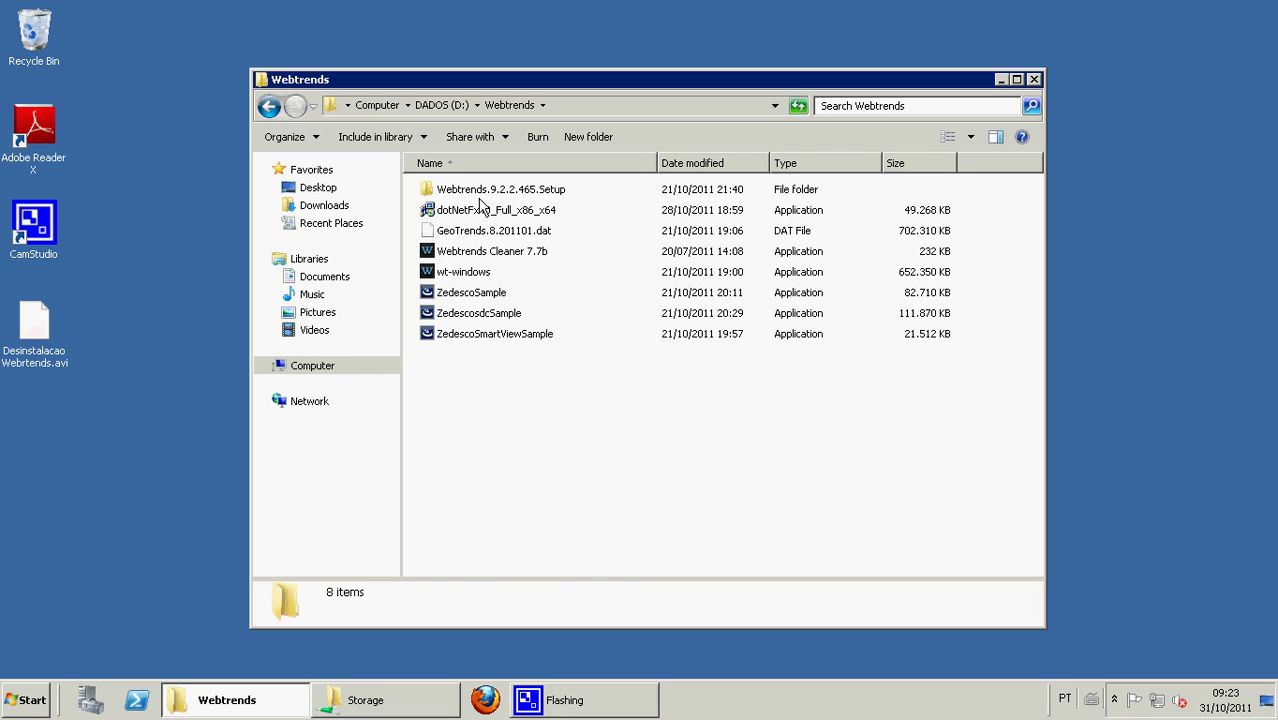
pyautogui.click(477, 195)
pyautogui.press('Delete')
pyautogui.press('Return')
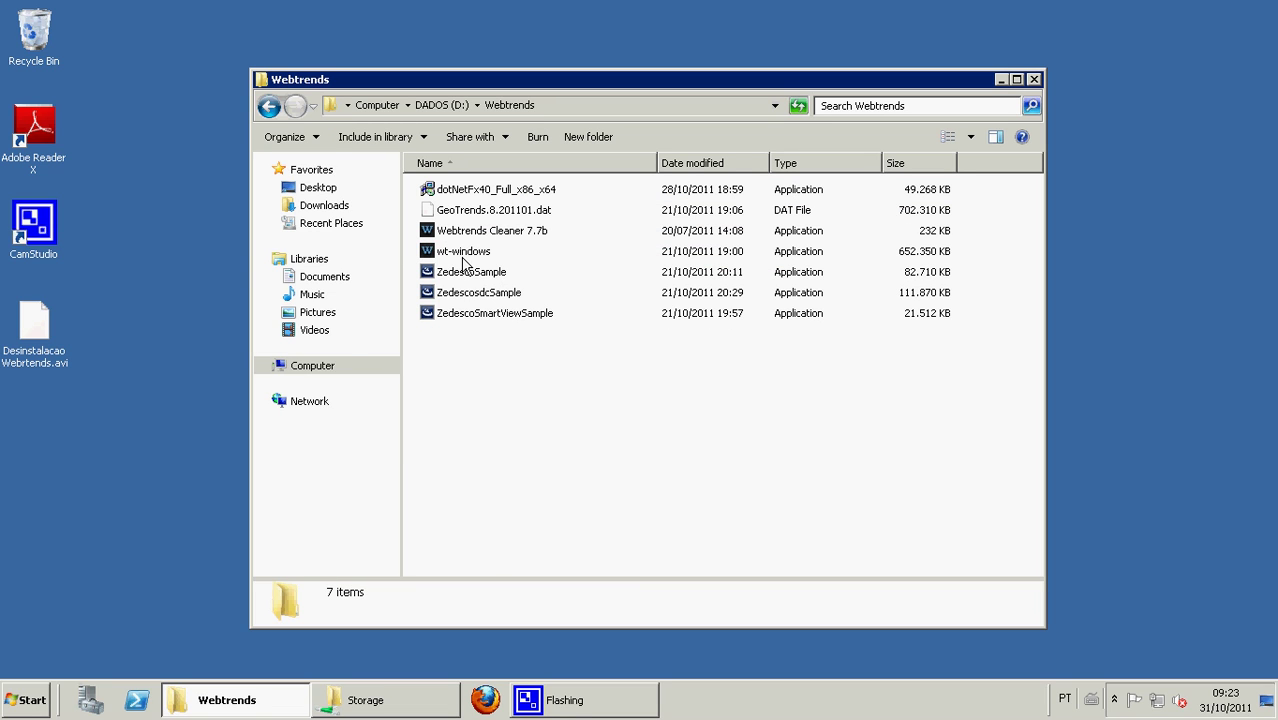
# - Run wt-windows.exe and unzip its 40 files into D:\Webtrends
pyautogui.doubleClick(462, 251)
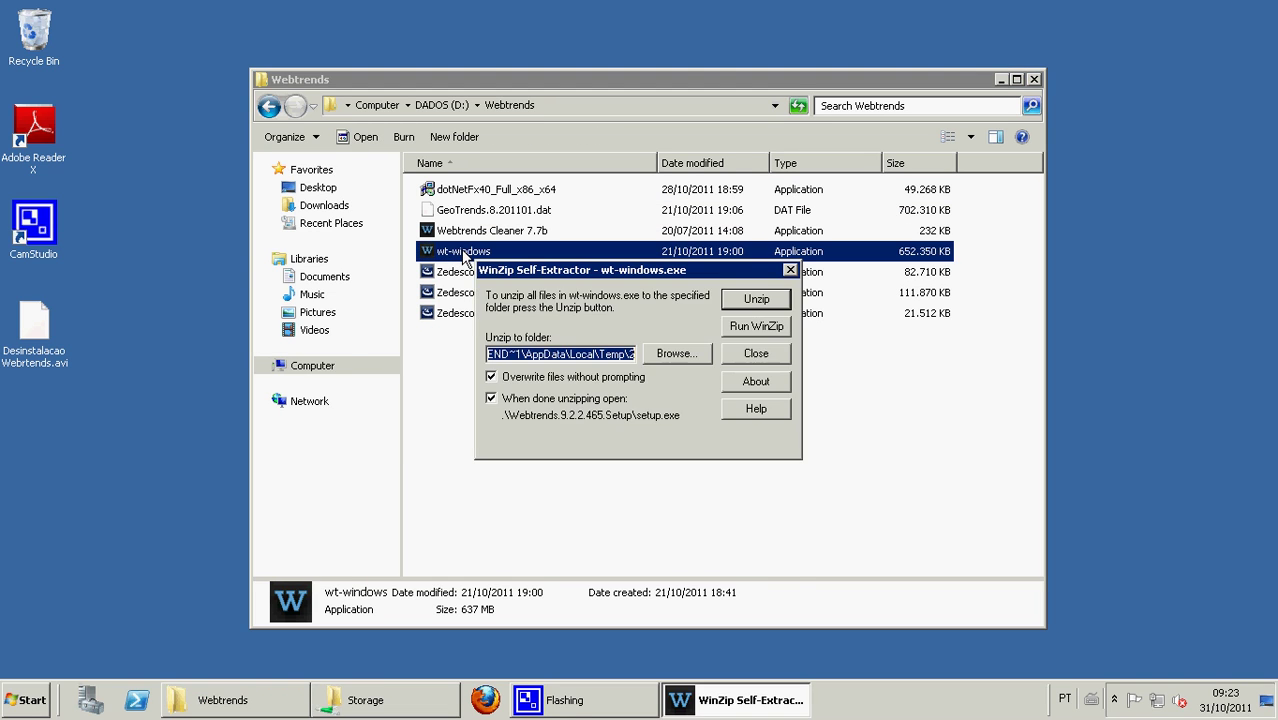
pyautogui.click(585, 108)
pyautogui.hotkey('ctrl', 'c')
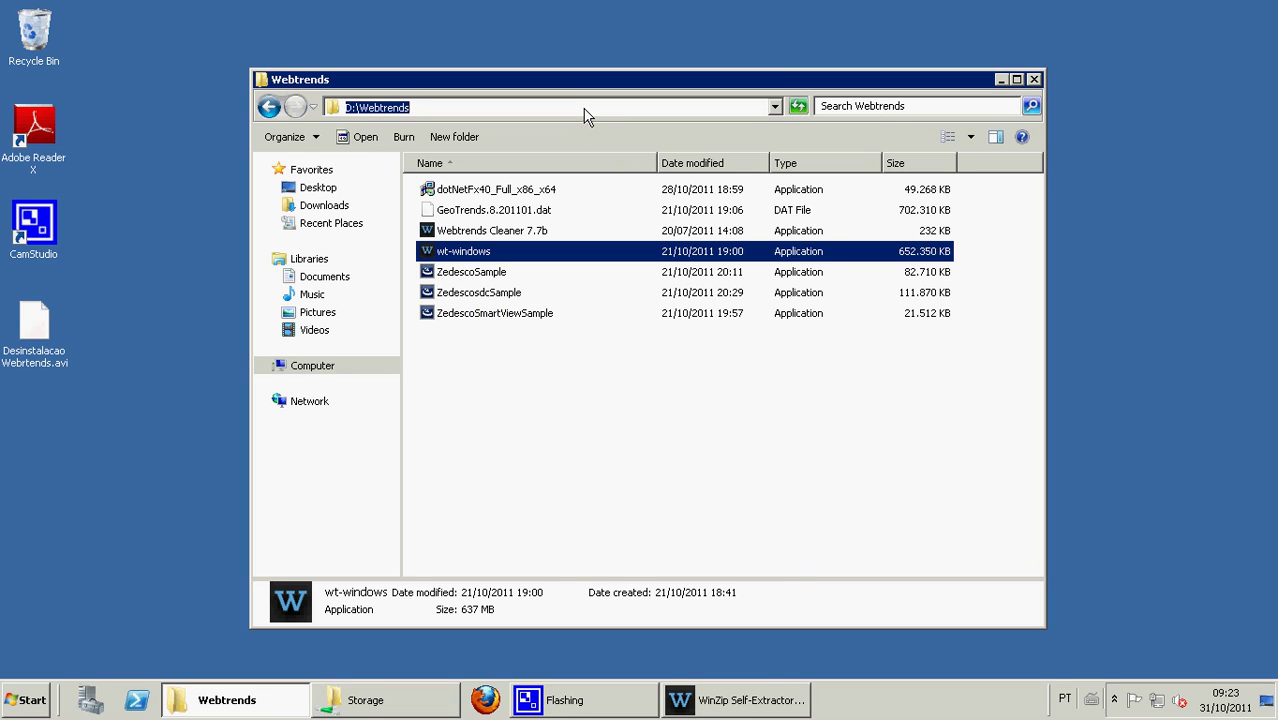
pyautogui.click(752, 695)
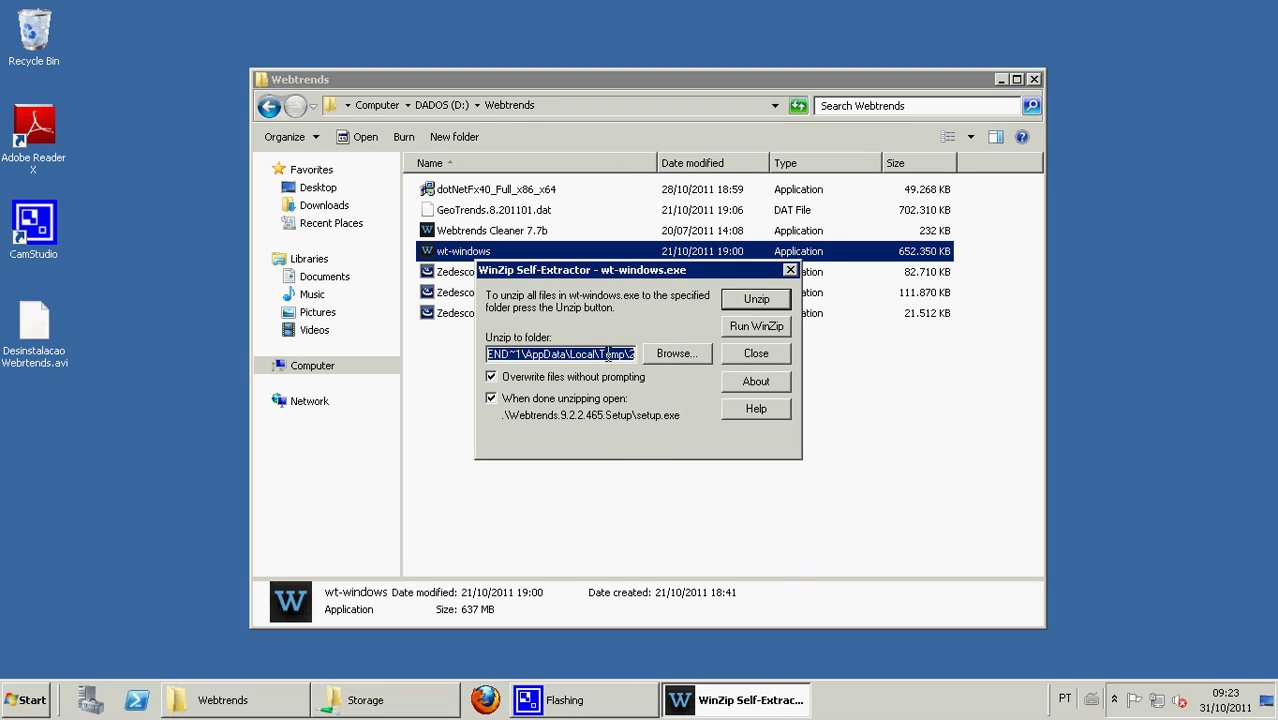
pyautogui.rightClick(607, 354)
pyautogui.click(658, 422)
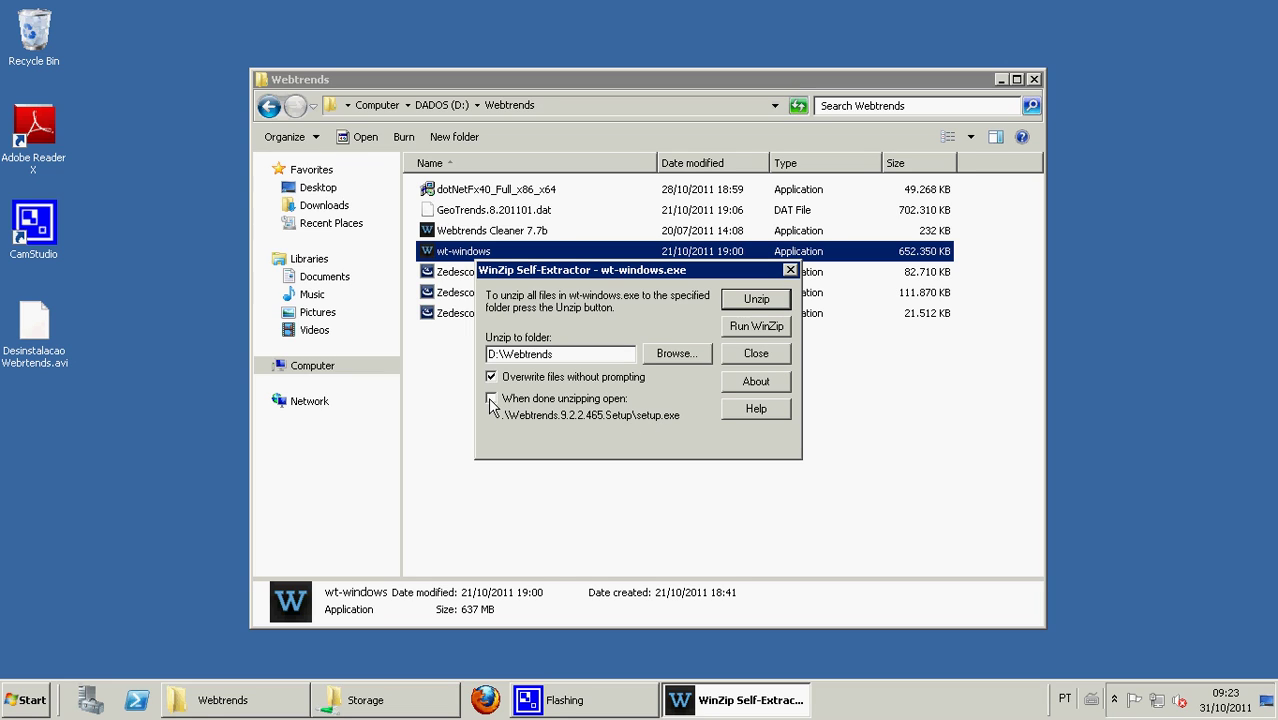
pyautogui.click(754, 300)
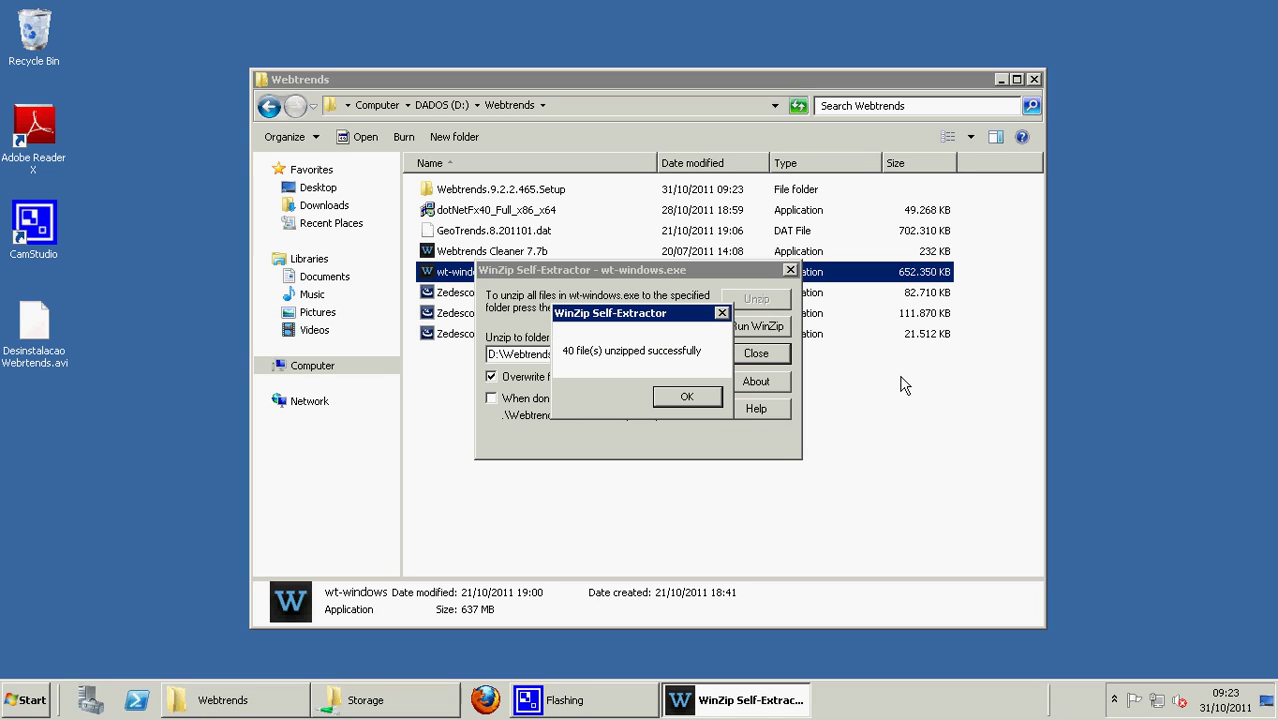
pyautogui.click(766, 399)
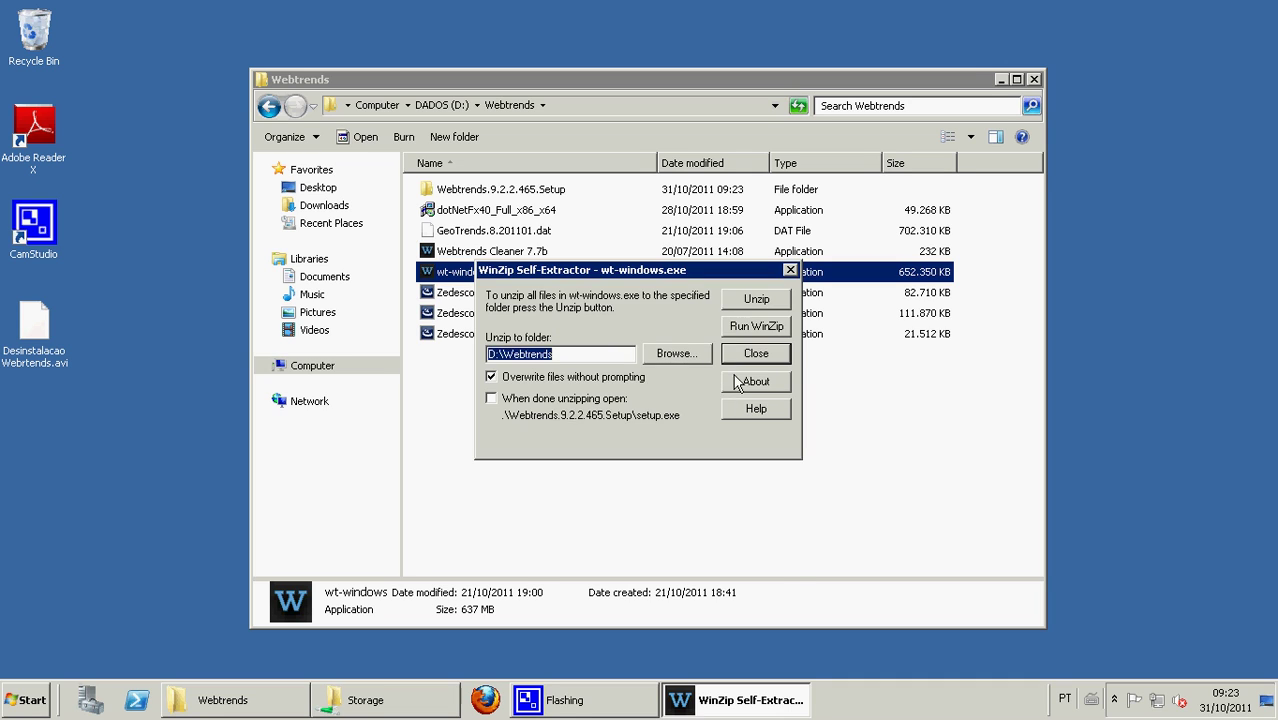
pyautogui.click(748, 356)
# - Run Webtrends setup as administrator, accept the license, and browse for a different install folder
pyautogui.doubleClick(495, 192)
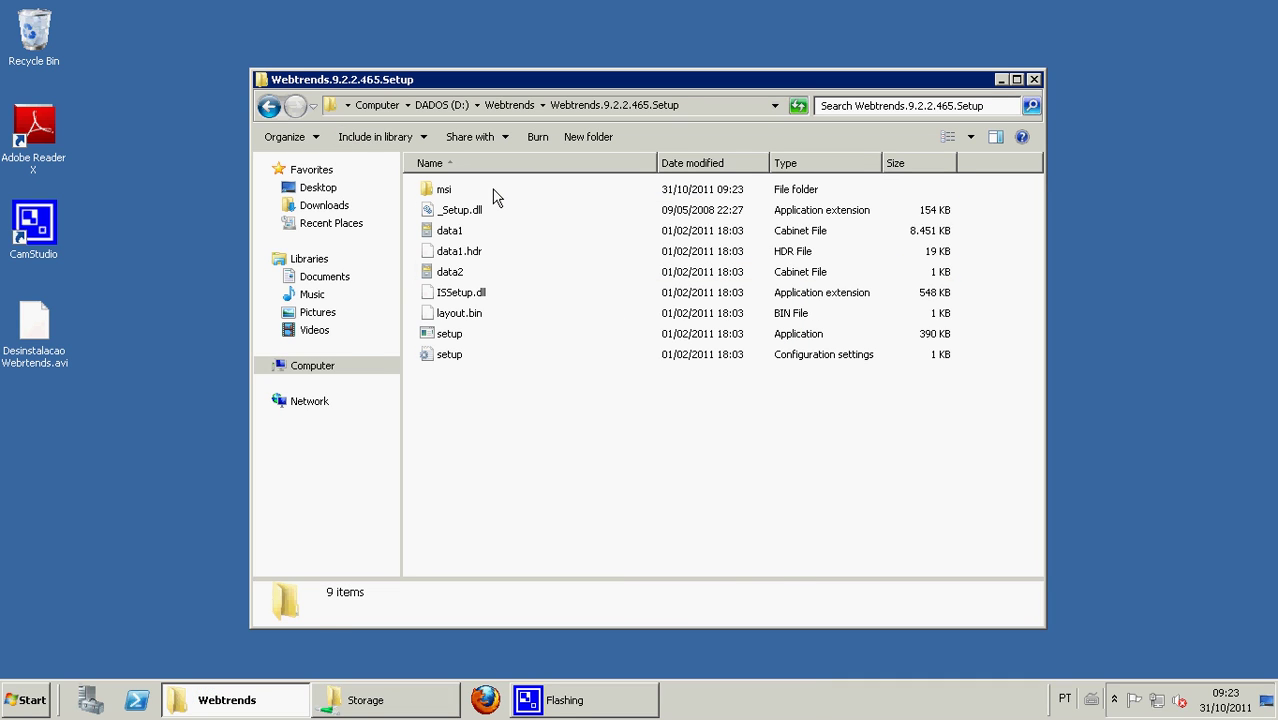
pyautogui.rightClick(455, 340)
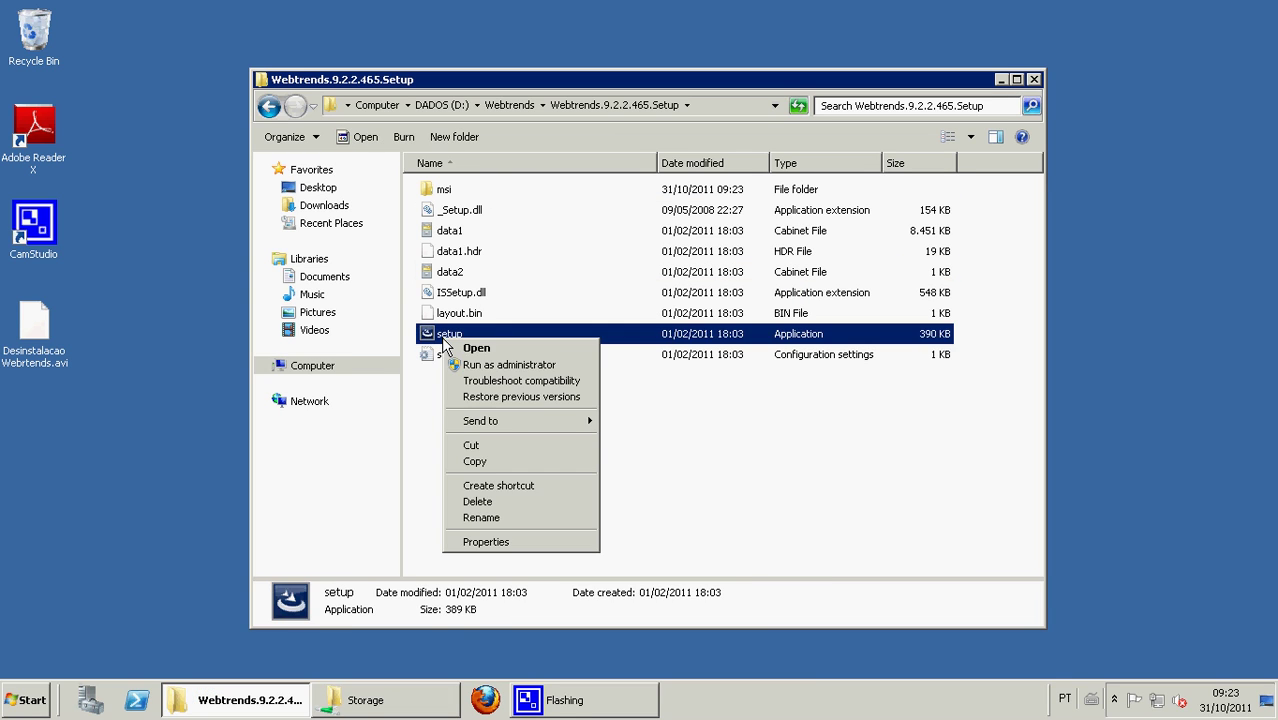
pyautogui.click(472, 365)
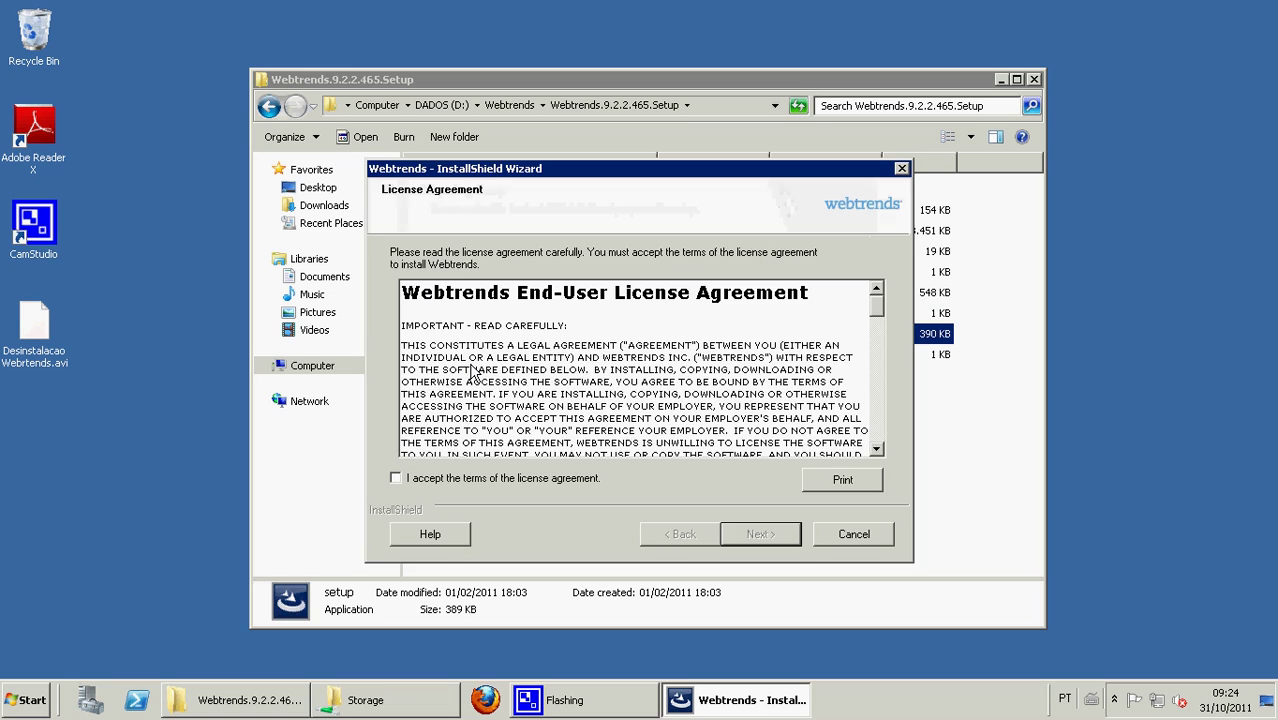
pyautogui.click(472, 479)
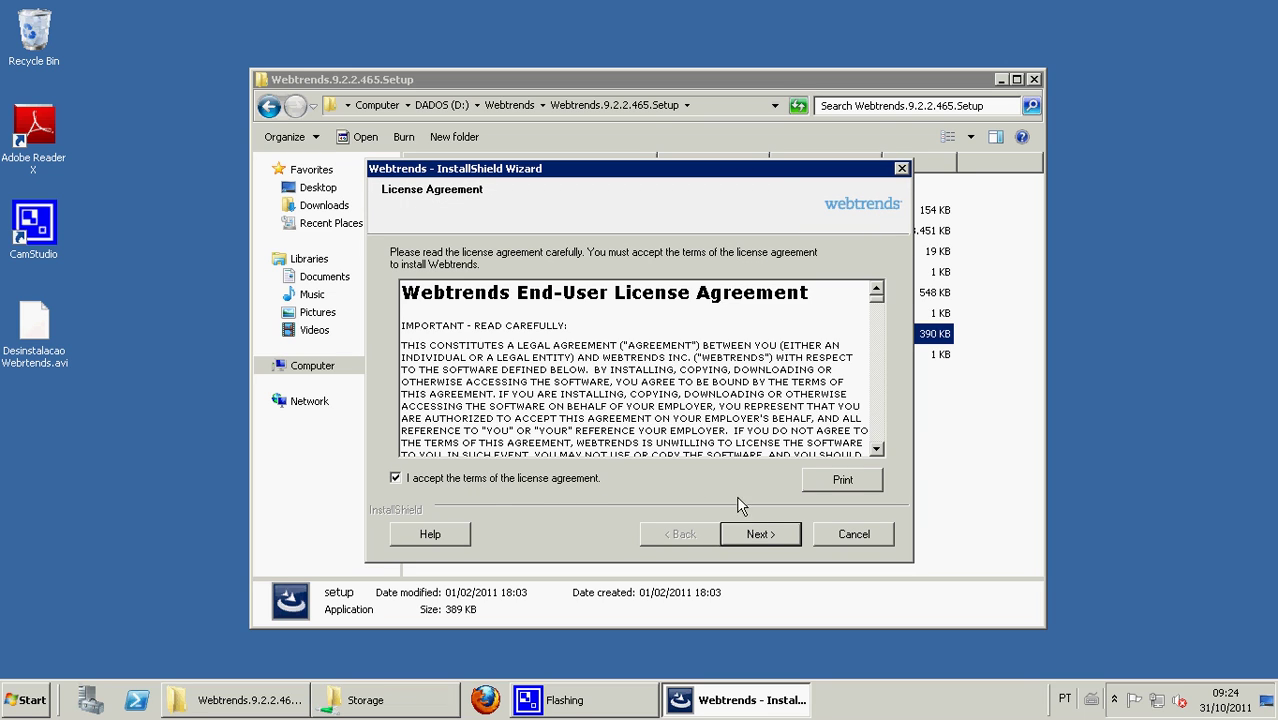
pyautogui.click(763, 536)
pyautogui.click(817, 466)
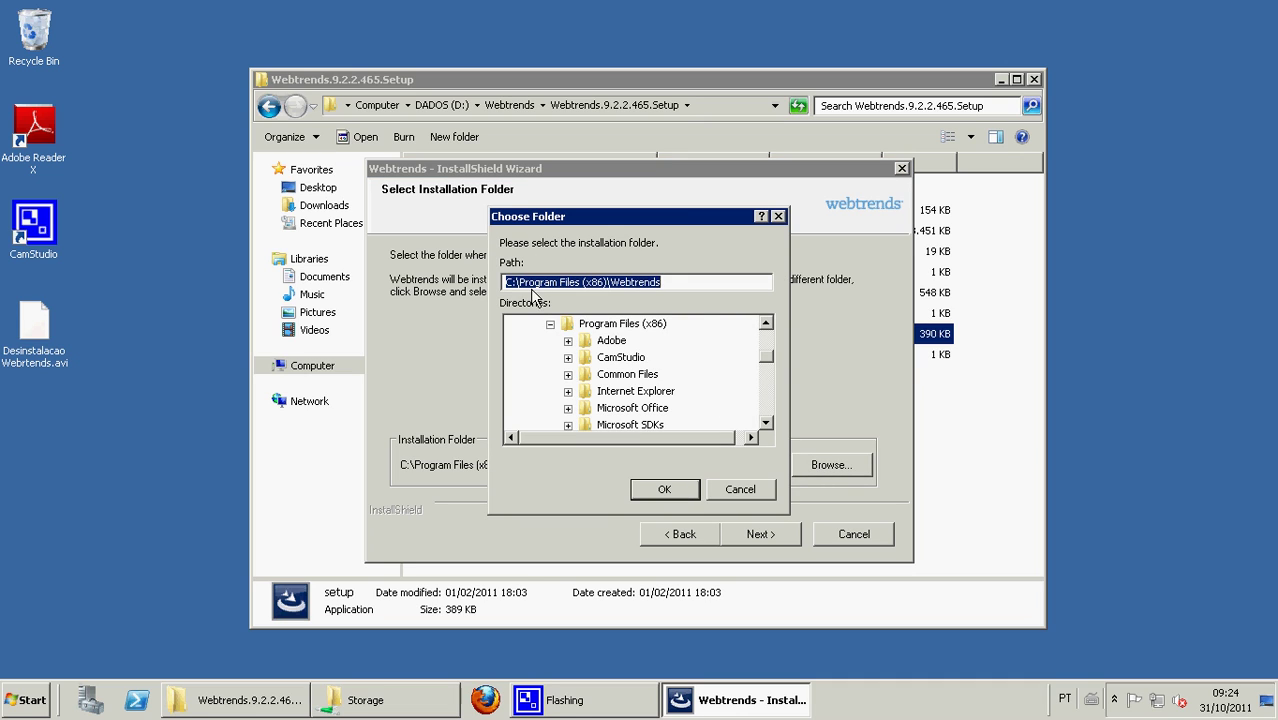
pyautogui.click(510, 283)
# - Change the install path to D:\Program Files (x86)\Webtrends, check the drives in Computer, and continue
pyautogui.press('BackSpace')
pyautogui.write('D')
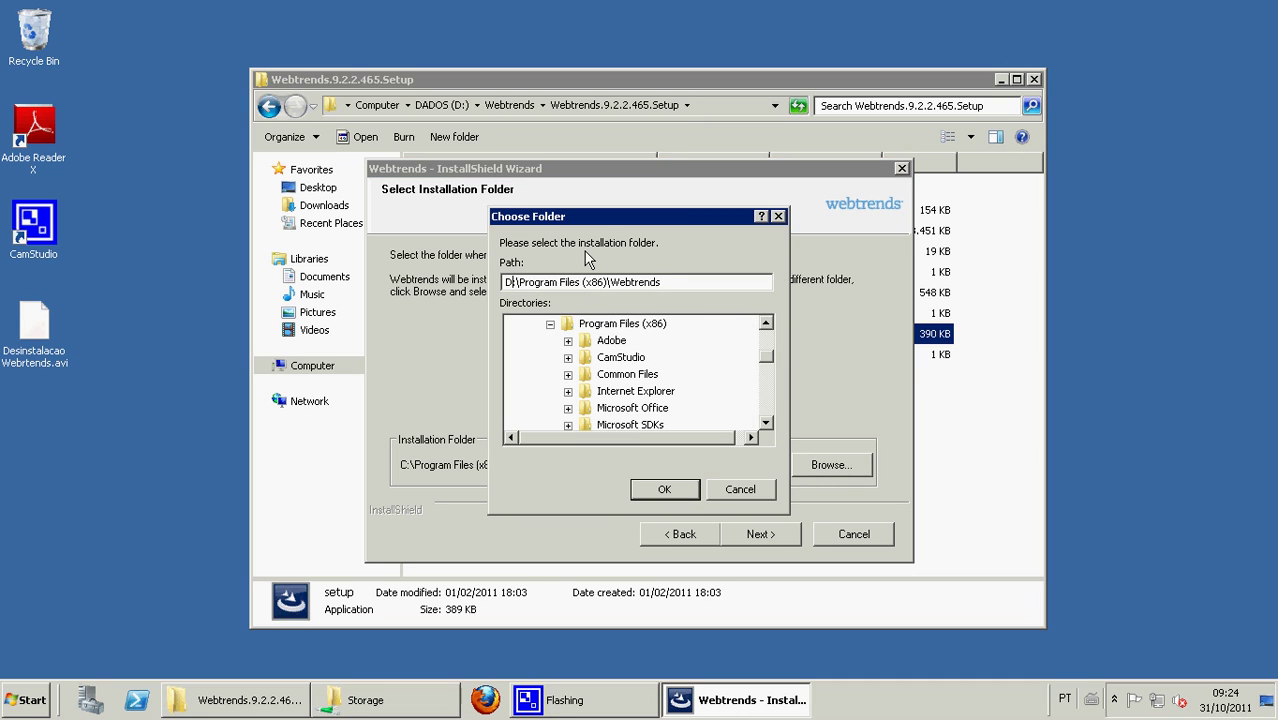
pyautogui.click(666, 490)
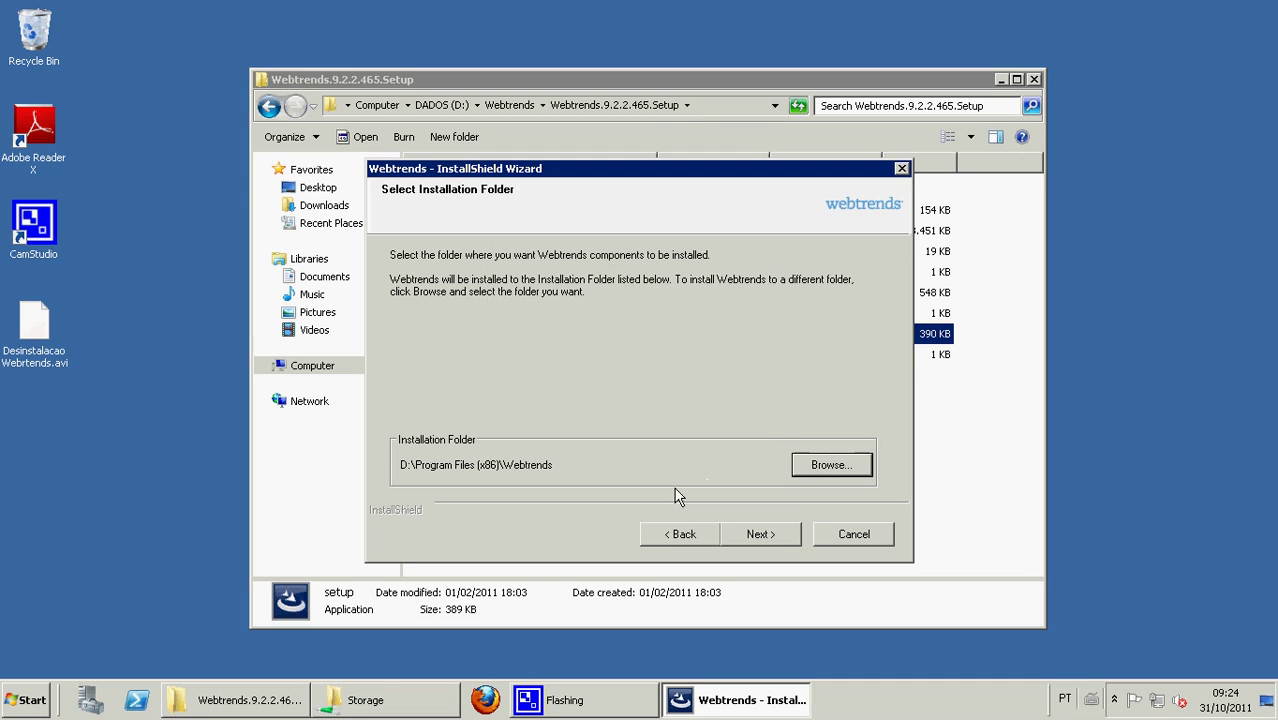
pyautogui.click(10, 703)
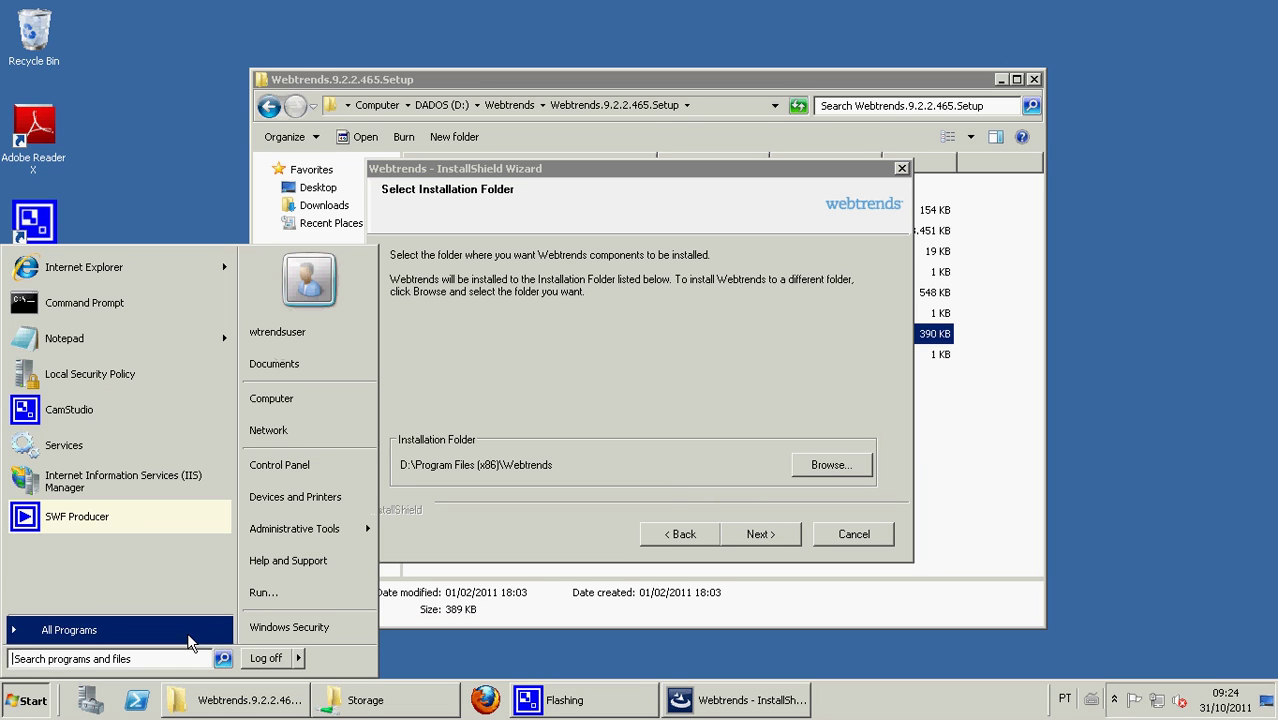
pyautogui.click(310, 400)
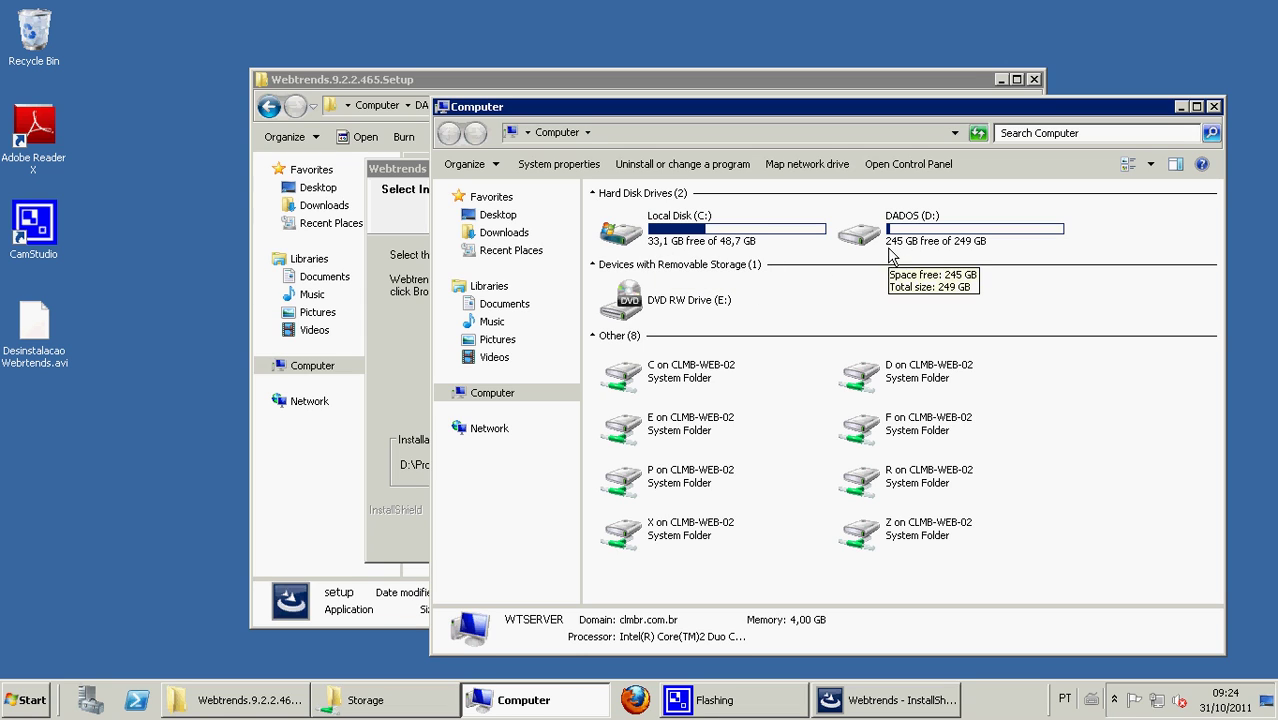
pyautogui.click(1213, 106)
pyautogui.click(762, 535)
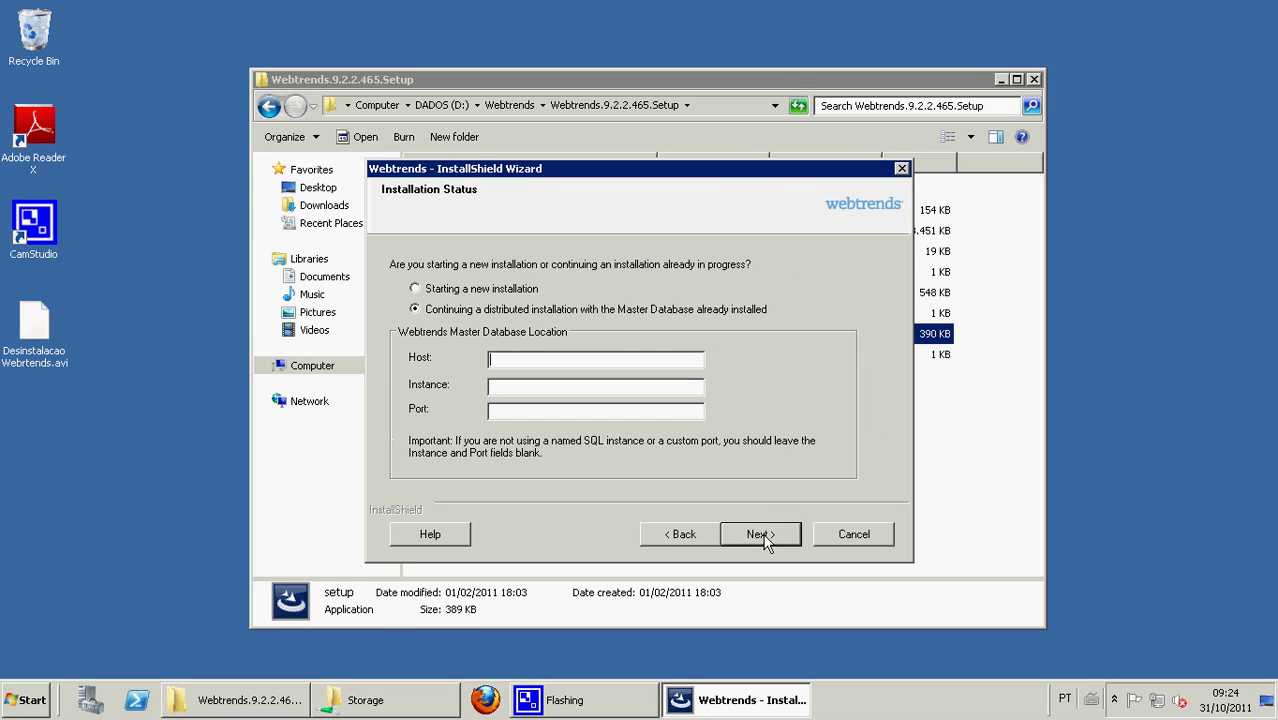
# - Choose a new installation and tick Reporting and Administration, both analysis engines, and GeoTrends Data File
pyautogui.click(418, 289)
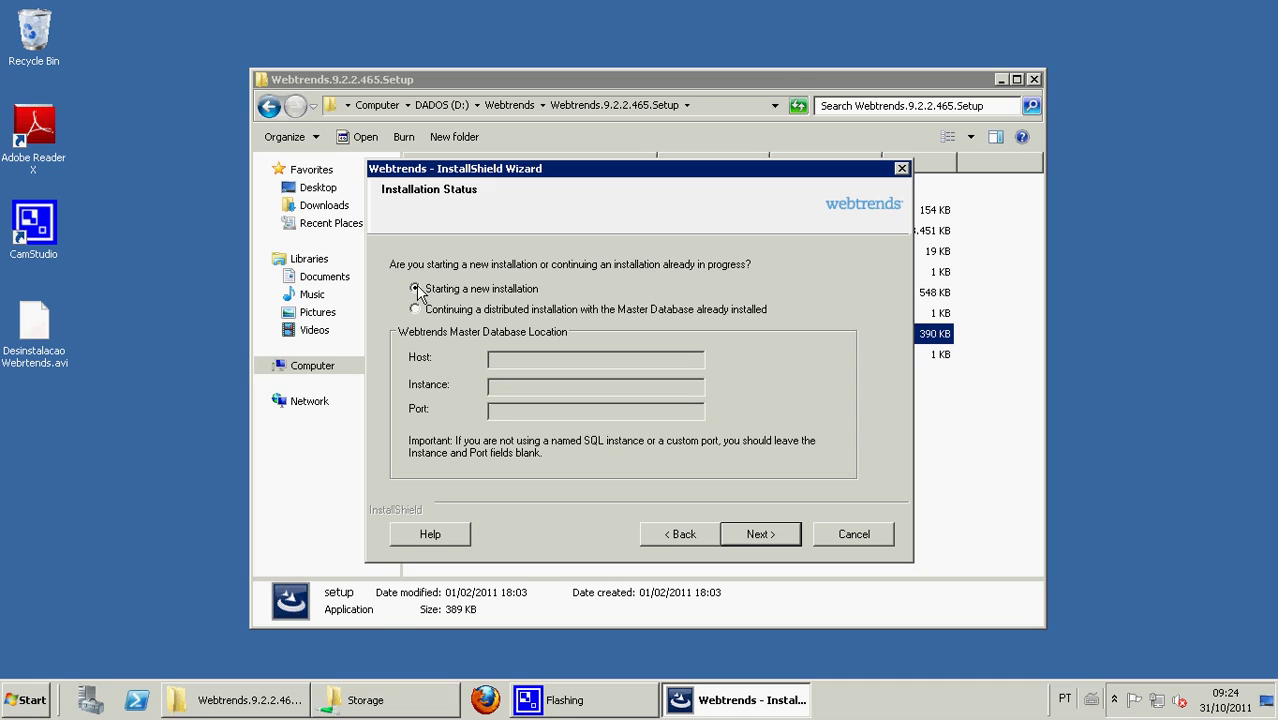
pyautogui.click(760, 534)
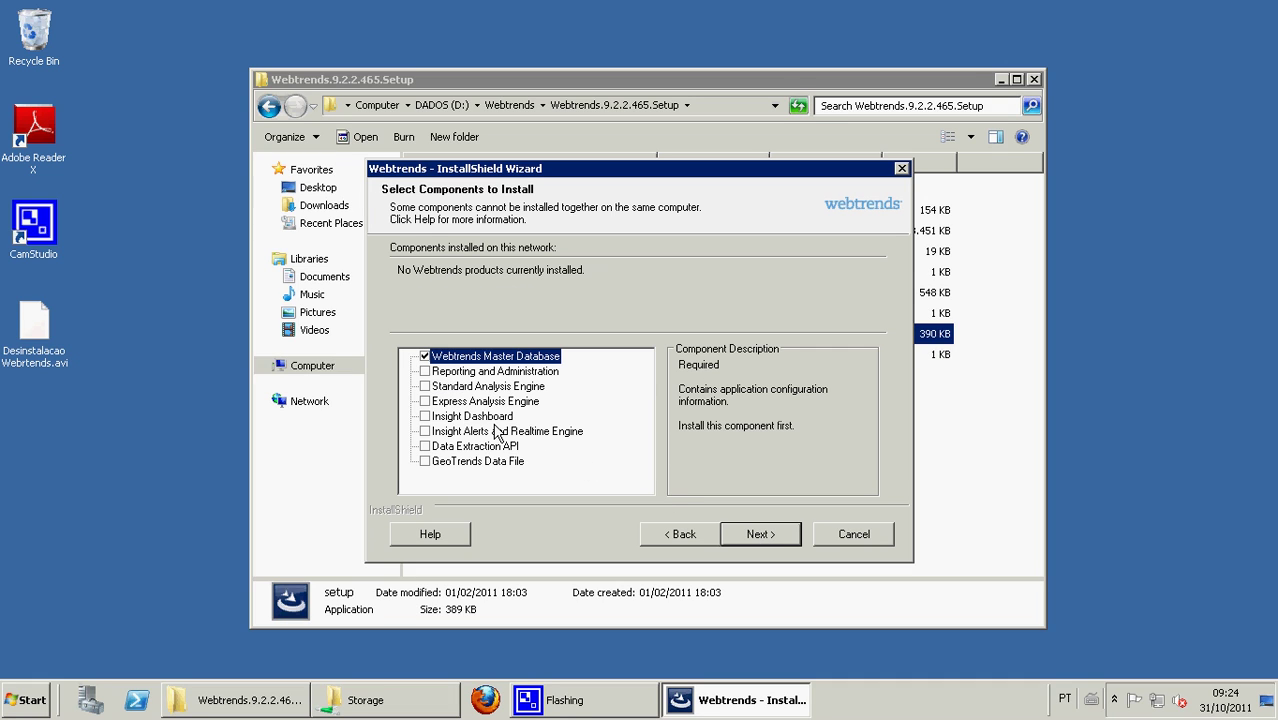
pyautogui.click(425, 372)
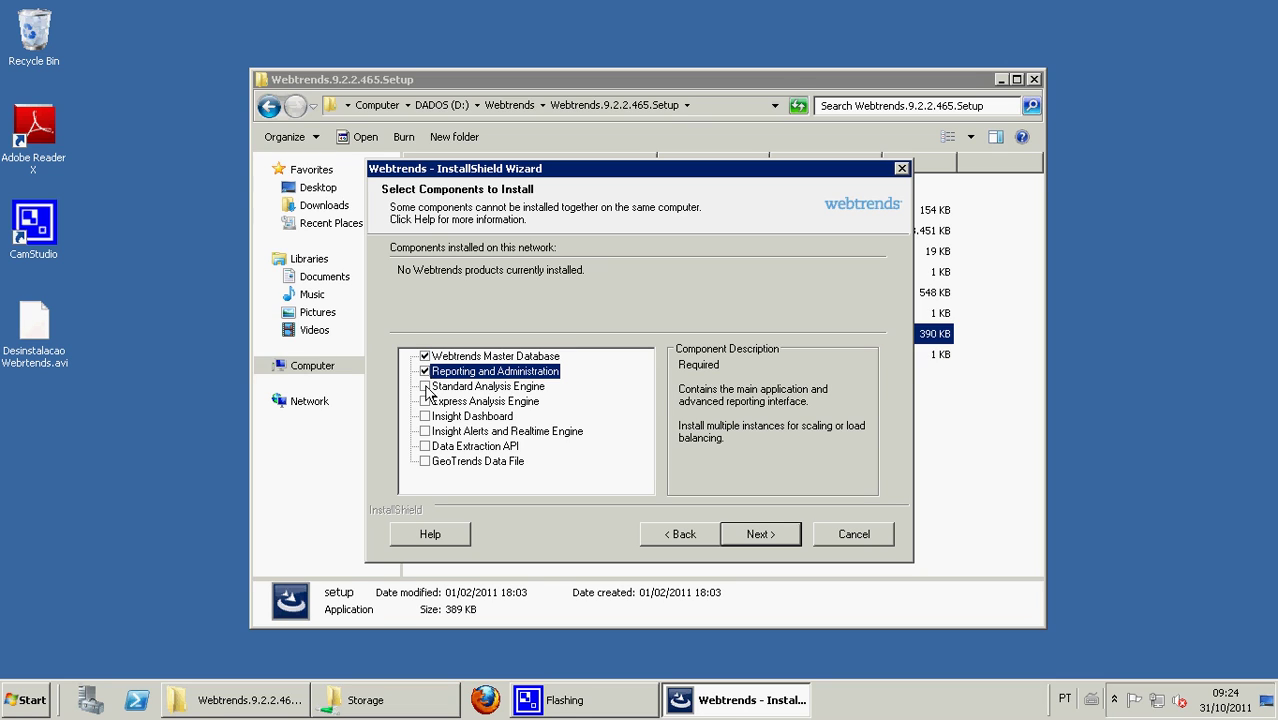
pyautogui.click(425, 387)
pyautogui.click(425, 401)
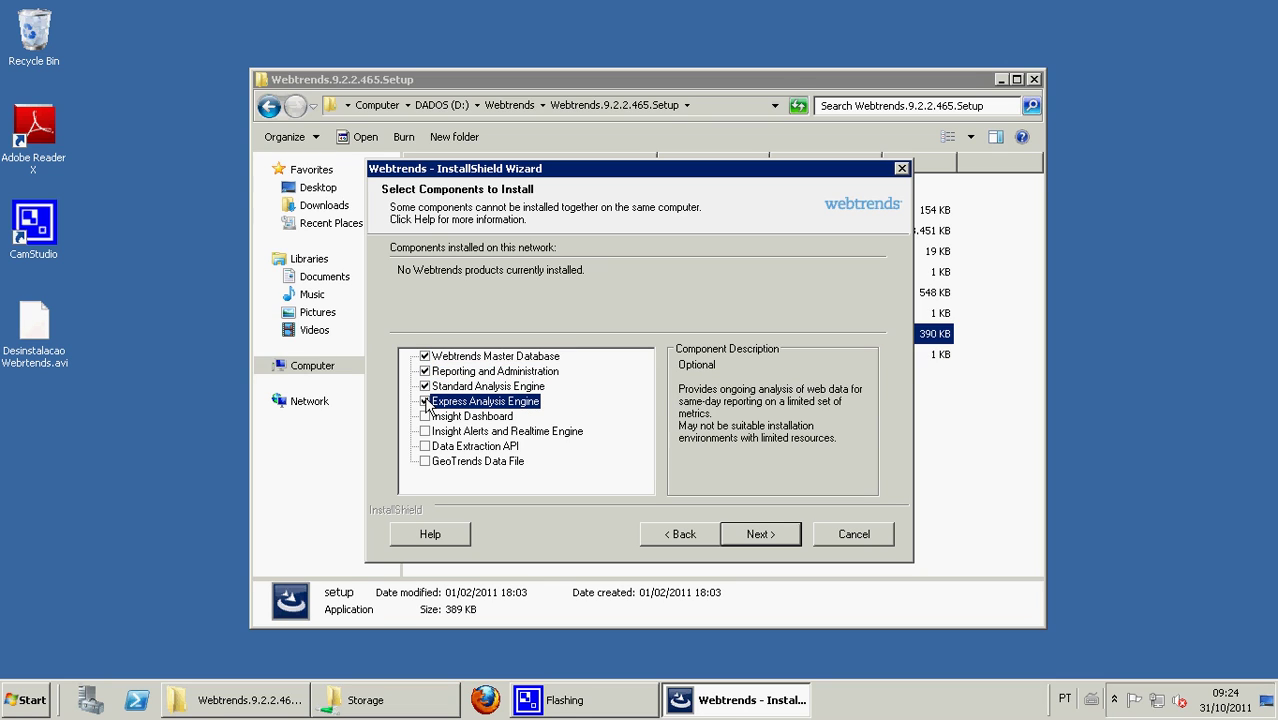
pyautogui.click(425, 462)
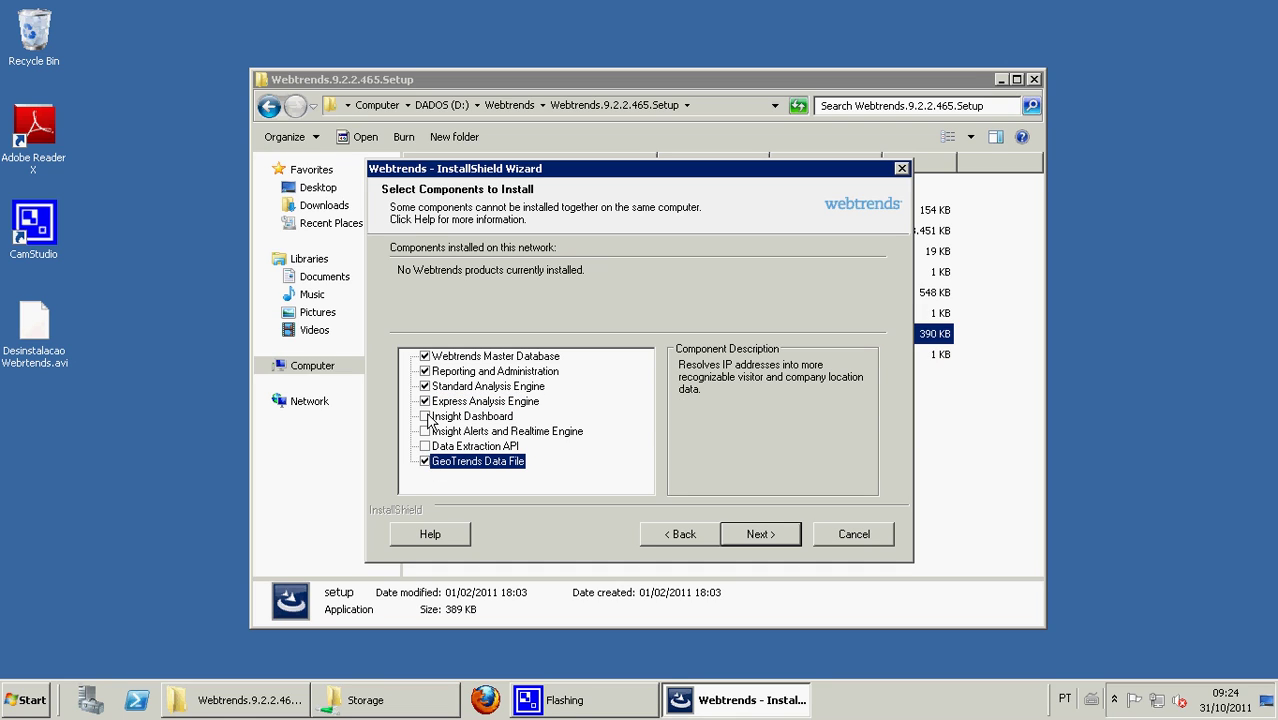
# - Reselect Master Database, Reporting and Administration, and both engines after Insight Dashboard cleared them, then proceed
pyautogui.click(425, 417)
pyautogui.click(425, 431)
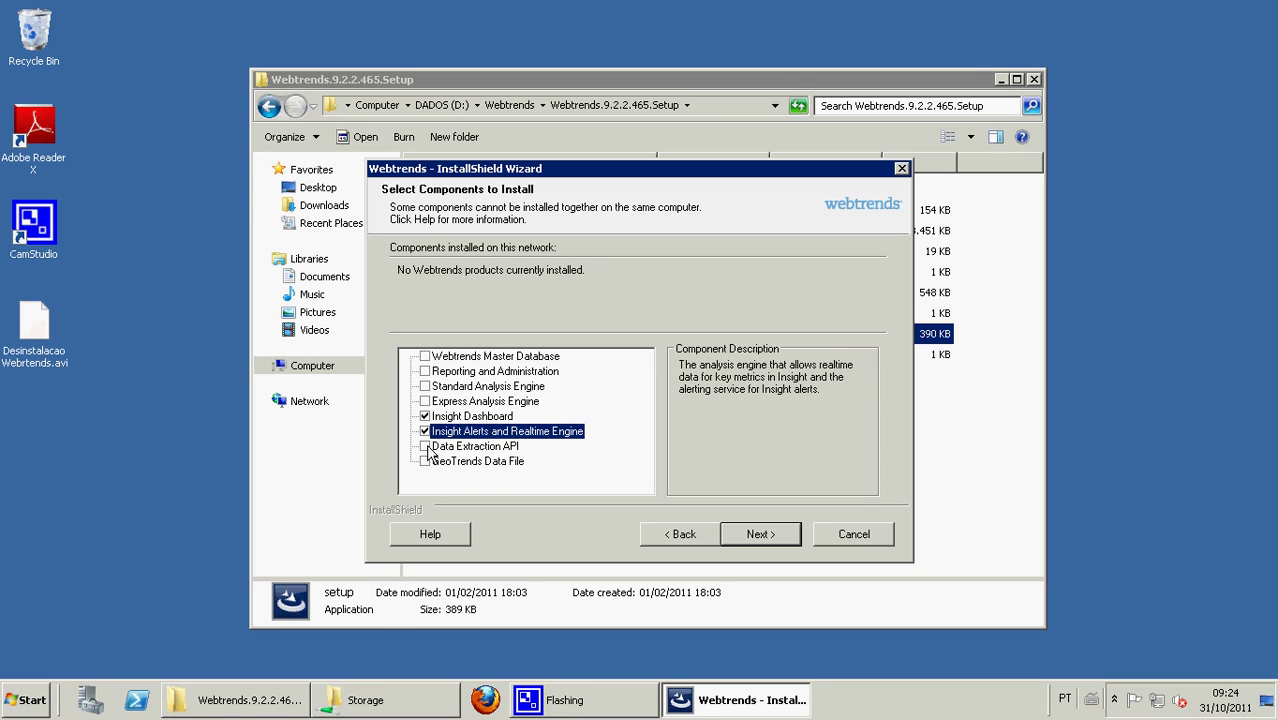
pyautogui.click(425, 446)
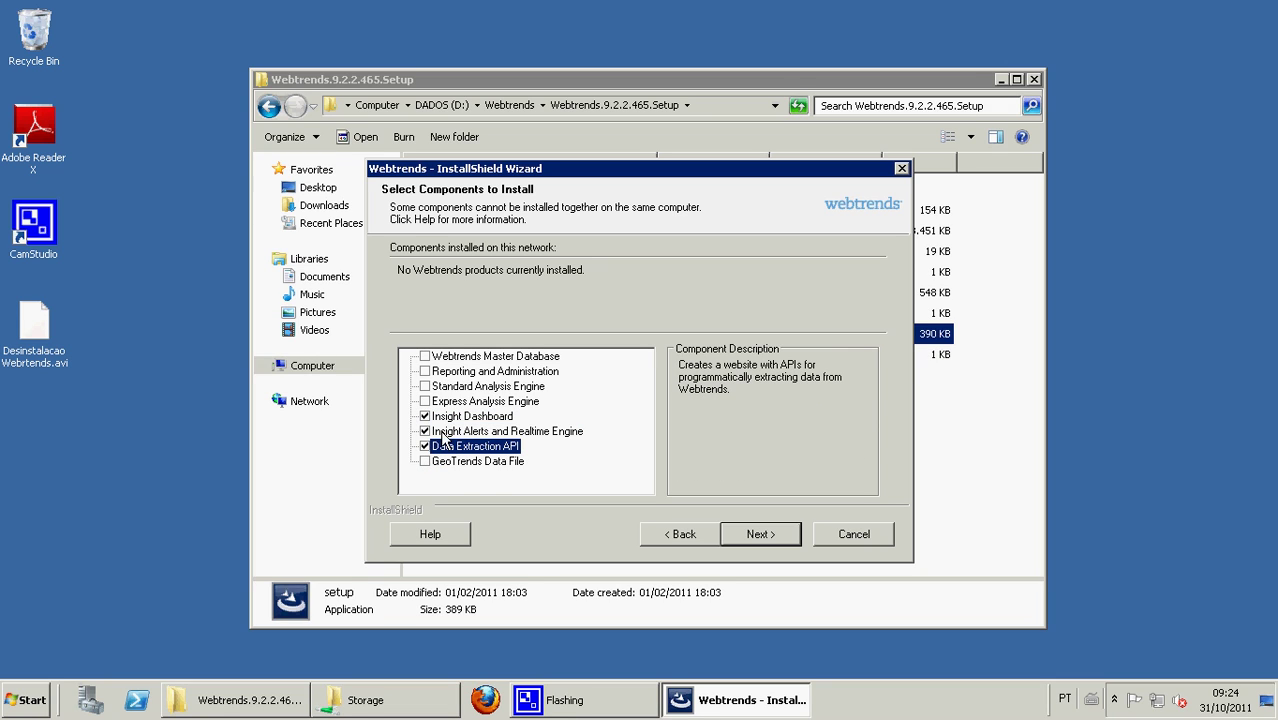
pyautogui.click(425, 356)
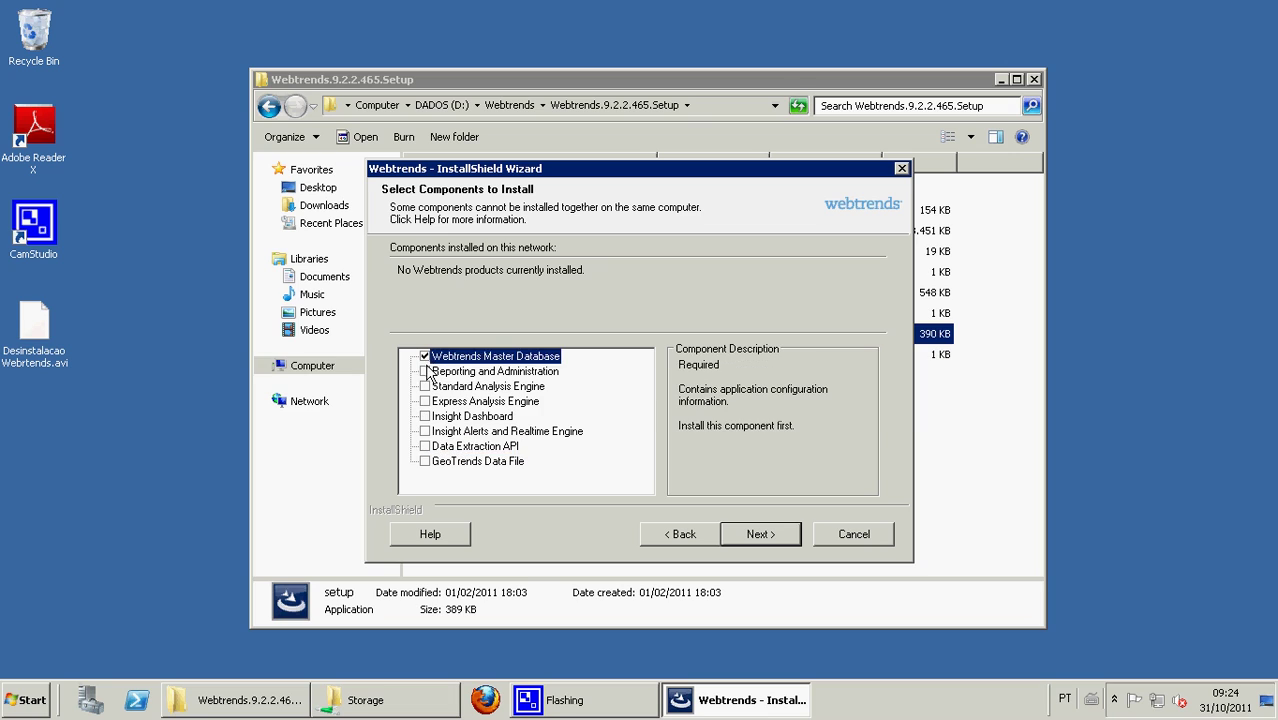
pyautogui.click(425, 371)
pyautogui.click(425, 386)
pyautogui.click(425, 401)
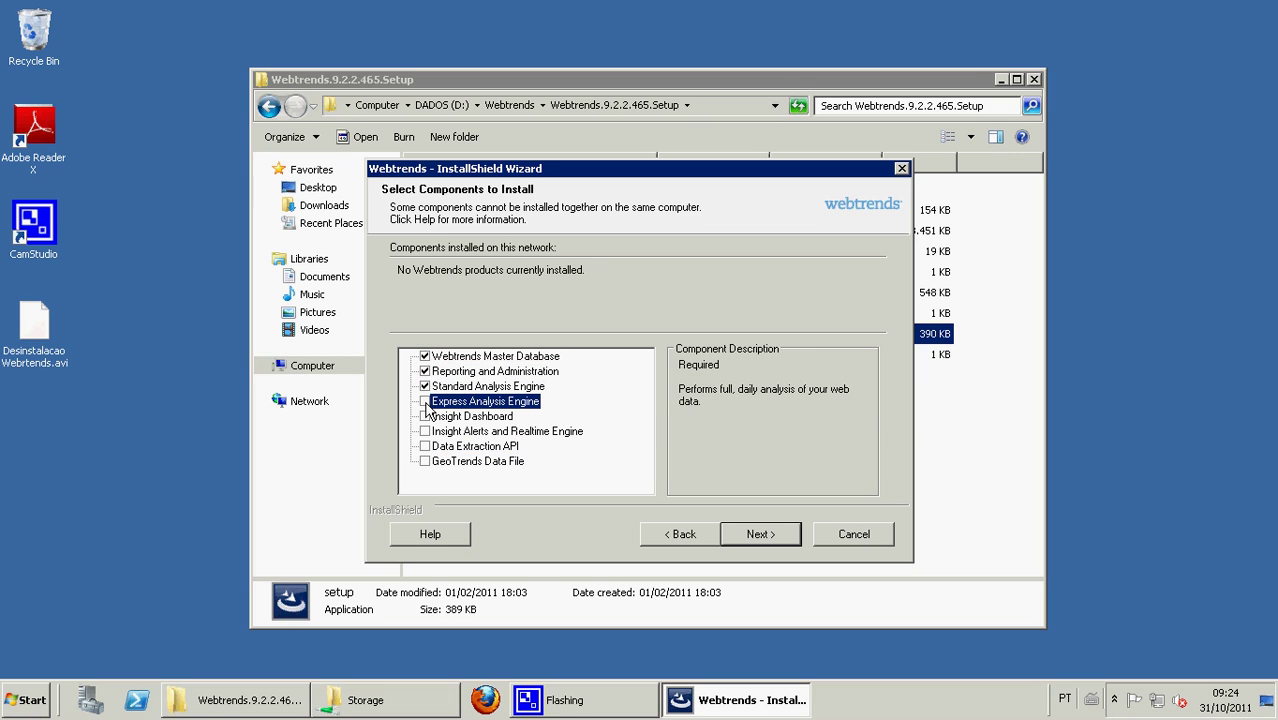
pyautogui.click(425, 463)
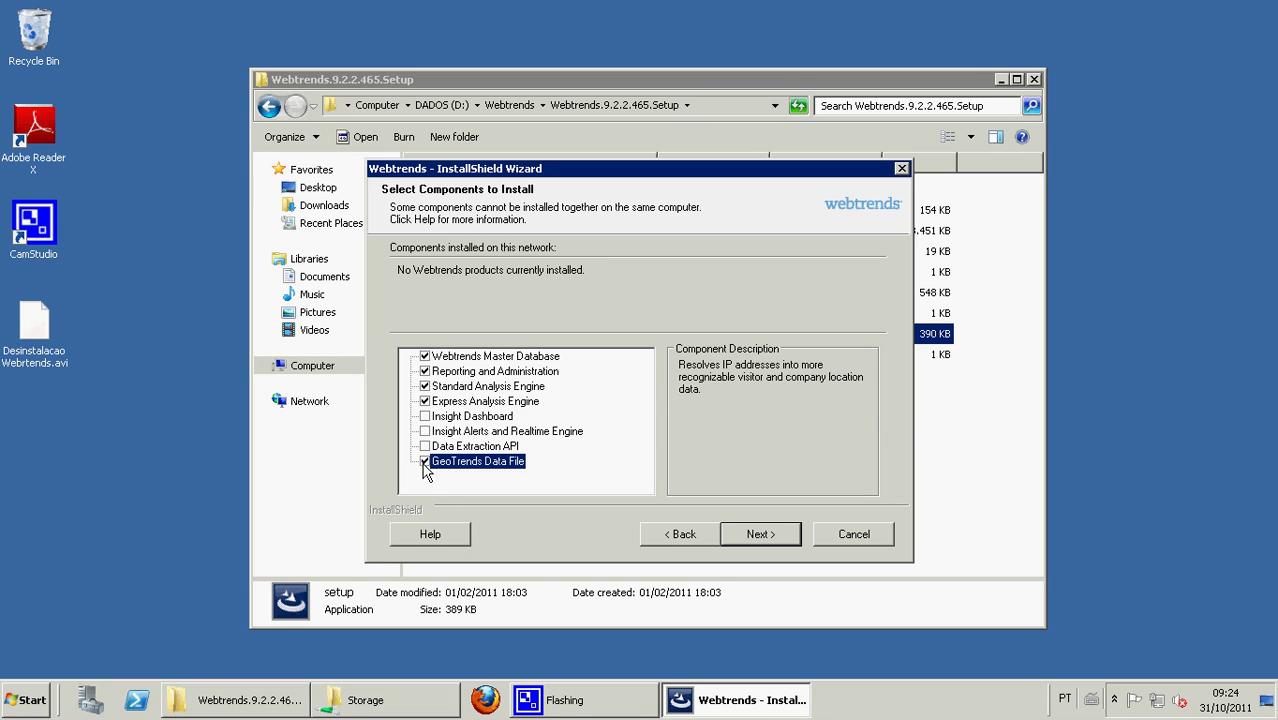
pyautogui.click(766, 538)
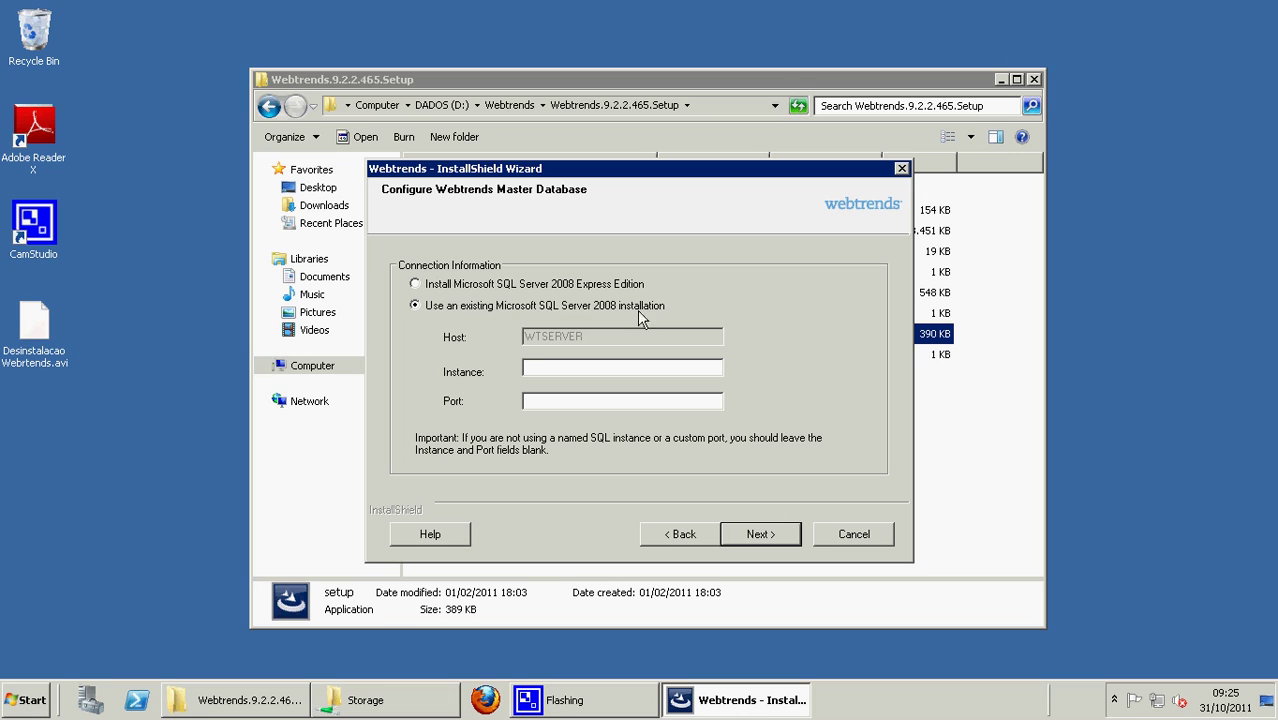
# - Choose to install Microsoft SQL Server 2008 Express Edition for the master database
pyautogui.click(416, 285)
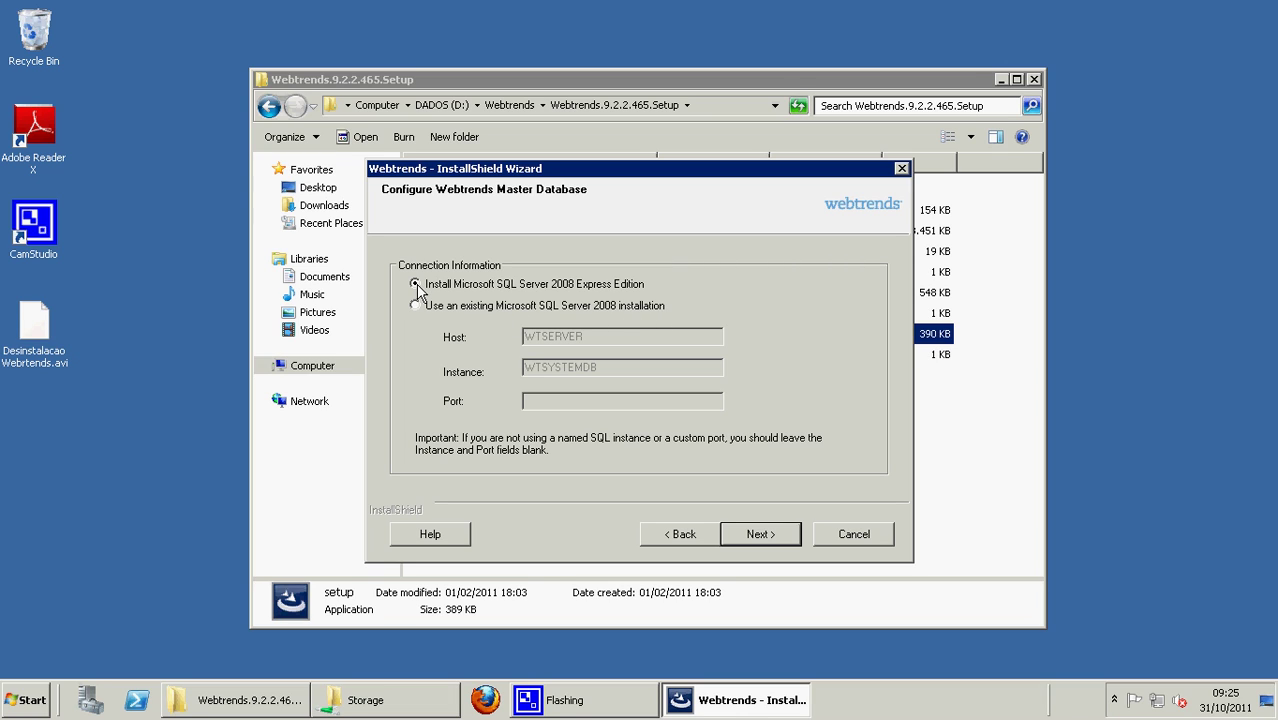
pyautogui.click(764, 536)
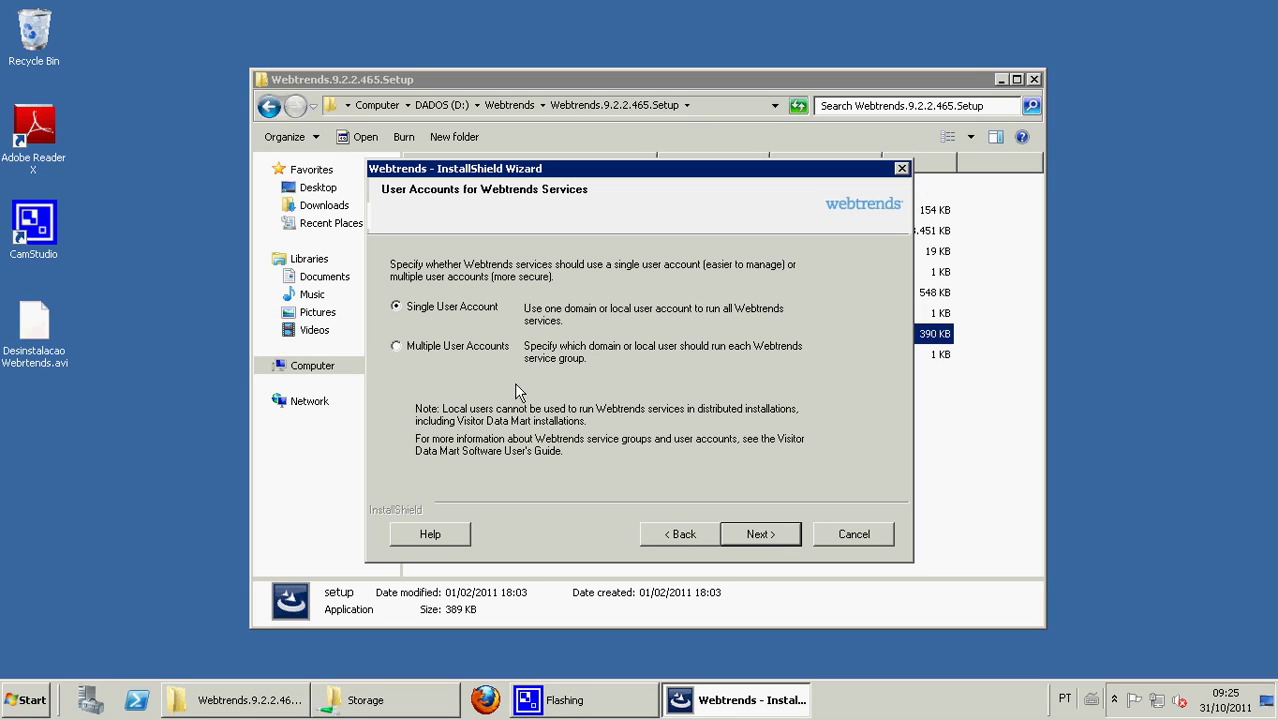
# - Run all Webtrends services under a single user account
pyautogui.click(397, 346)
pyautogui.click(396, 308)
pyautogui.click(763, 536)
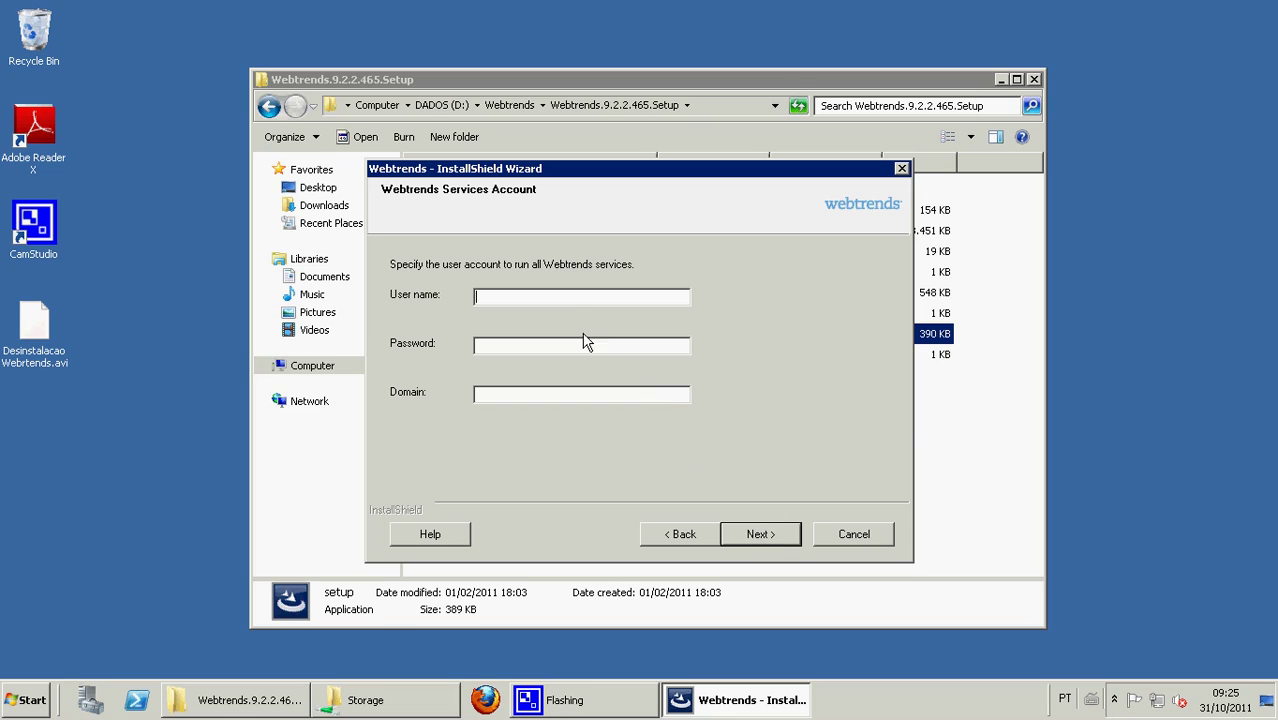
# - Enter the services account's user name, password and domain, and submit them
pyautogui.write('wtrendsuser')
pyautogui.press('Tab')
pyautogui.write('**********')
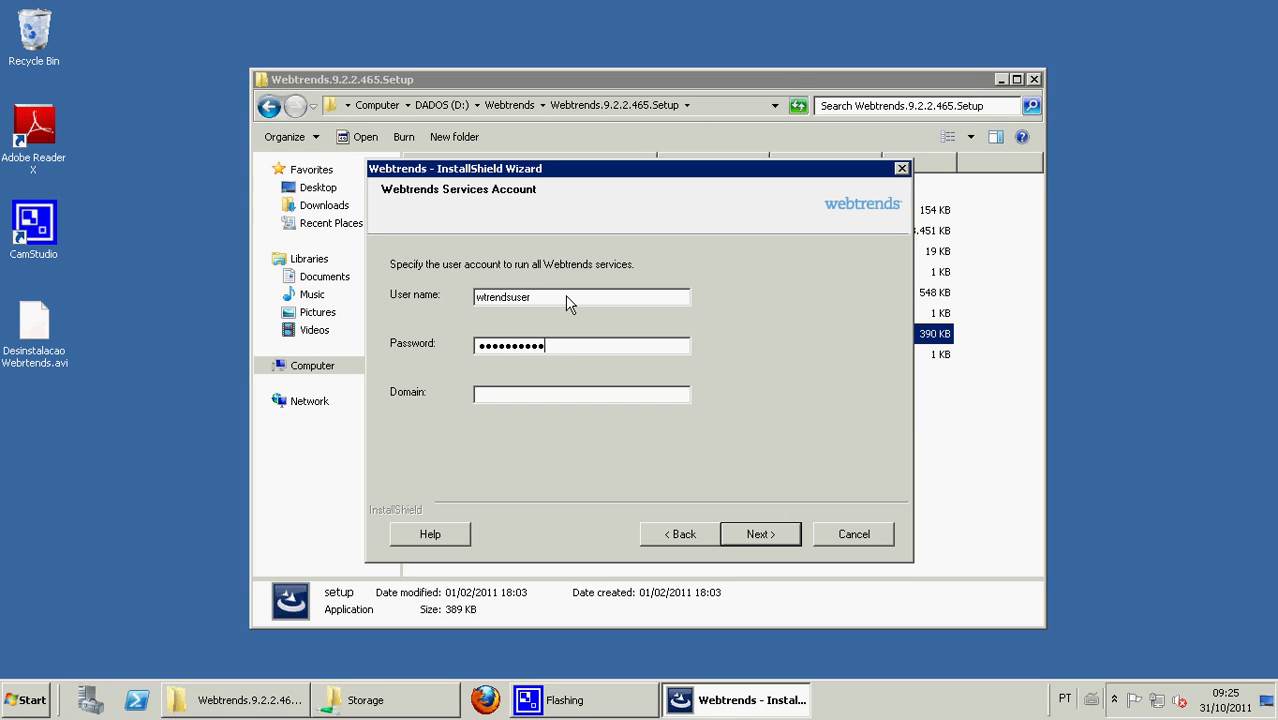
pyautogui.write('***')
pyautogui.press('Tab')
pyautogui.write('clmbr')
pyautogui.click(762, 538)
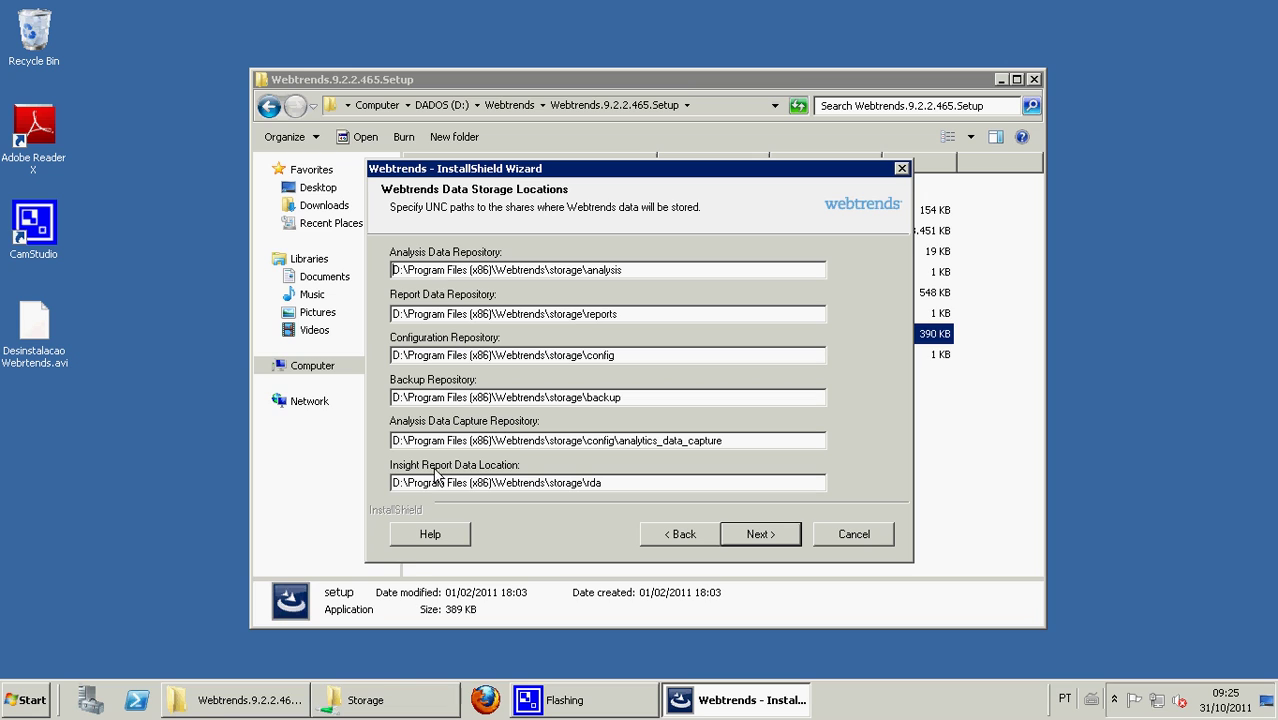
# - Copy the \\wtserver\Storage network path from the Storage share window
pyautogui.click(398, 698)
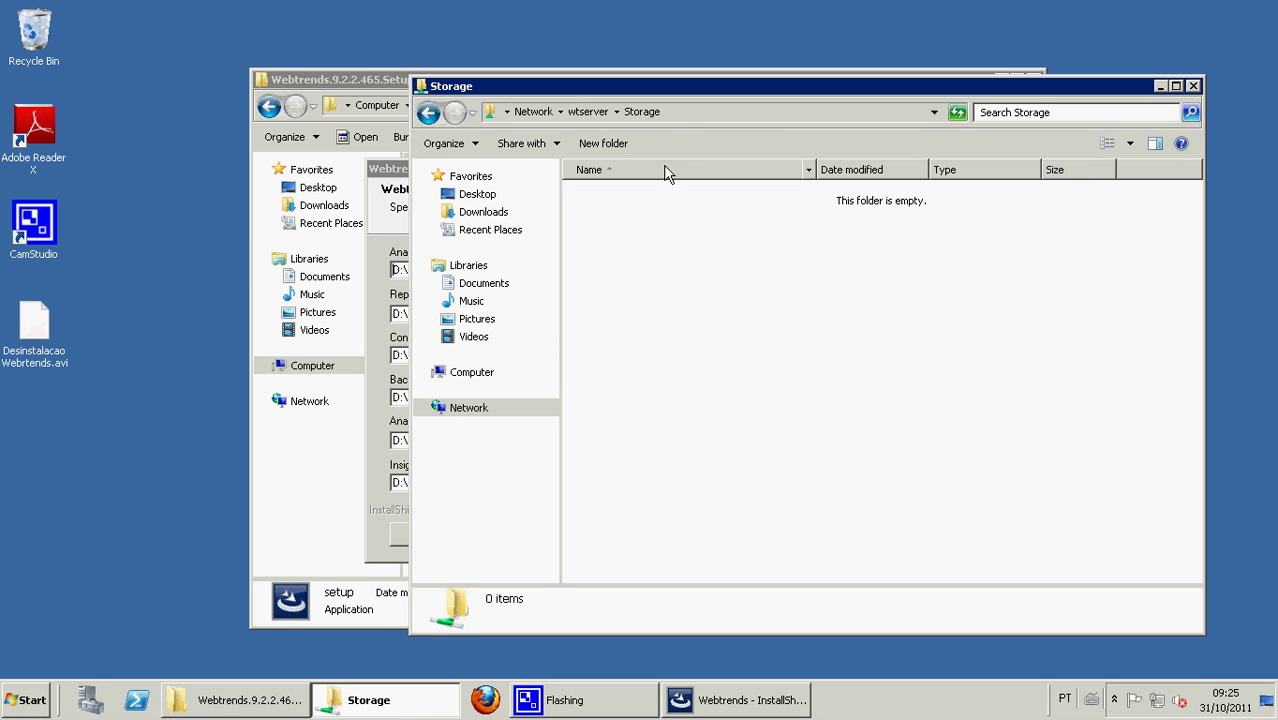
pyautogui.click(676, 116)
pyautogui.hotkey('ctrl', 'c')
pyautogui.click(1160, 86)
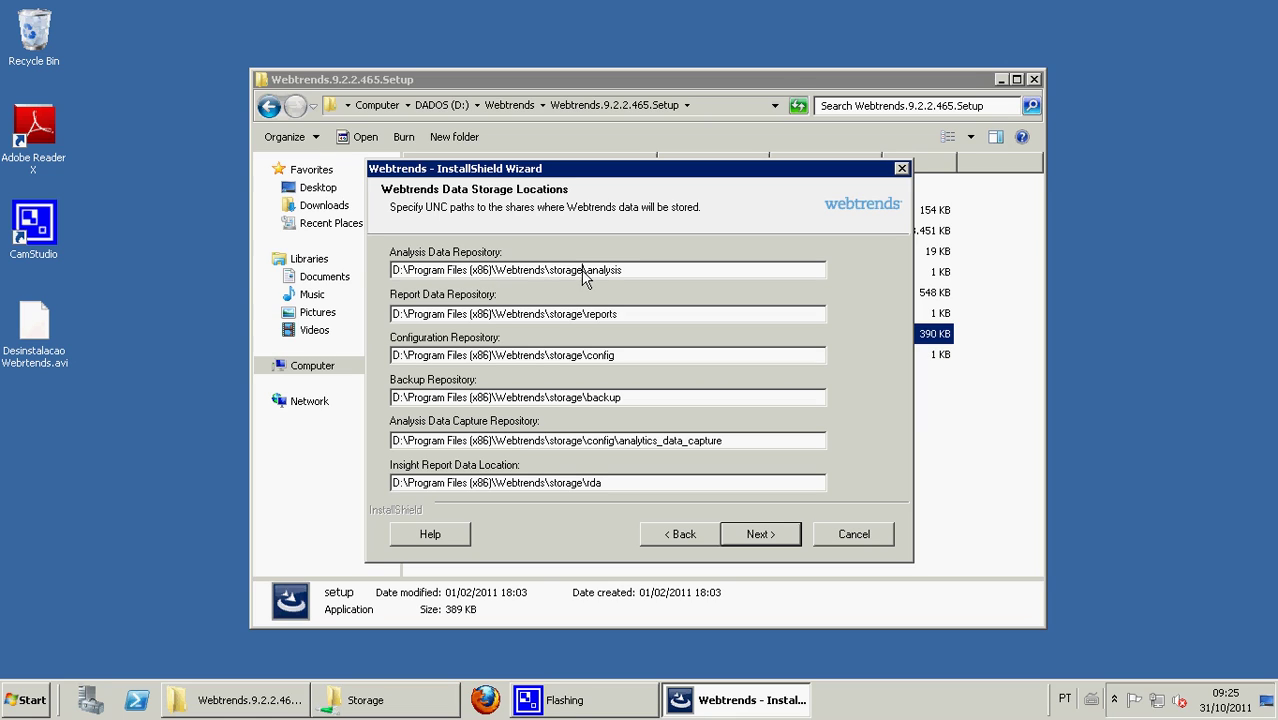
# - Replace the local storage part of the analysis, reports, config, backup, capture and Insight paths with \\wtserver\Storage
pyautogui.moveTo(584, 270); pyautogui.dragTo(333, 262)
pyautogui.hotkey('ctrl', 'v')
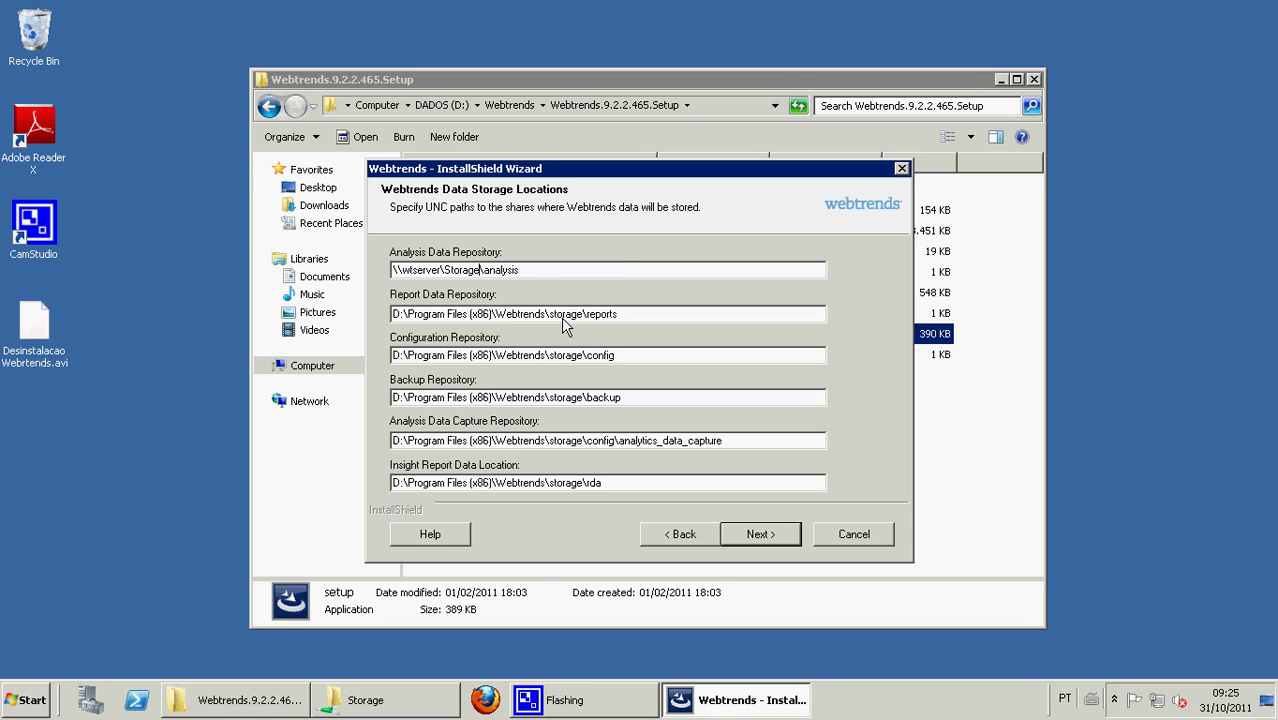
pyautogui.moveTo(583, 315); pyautogui.dragTo(352, 314)
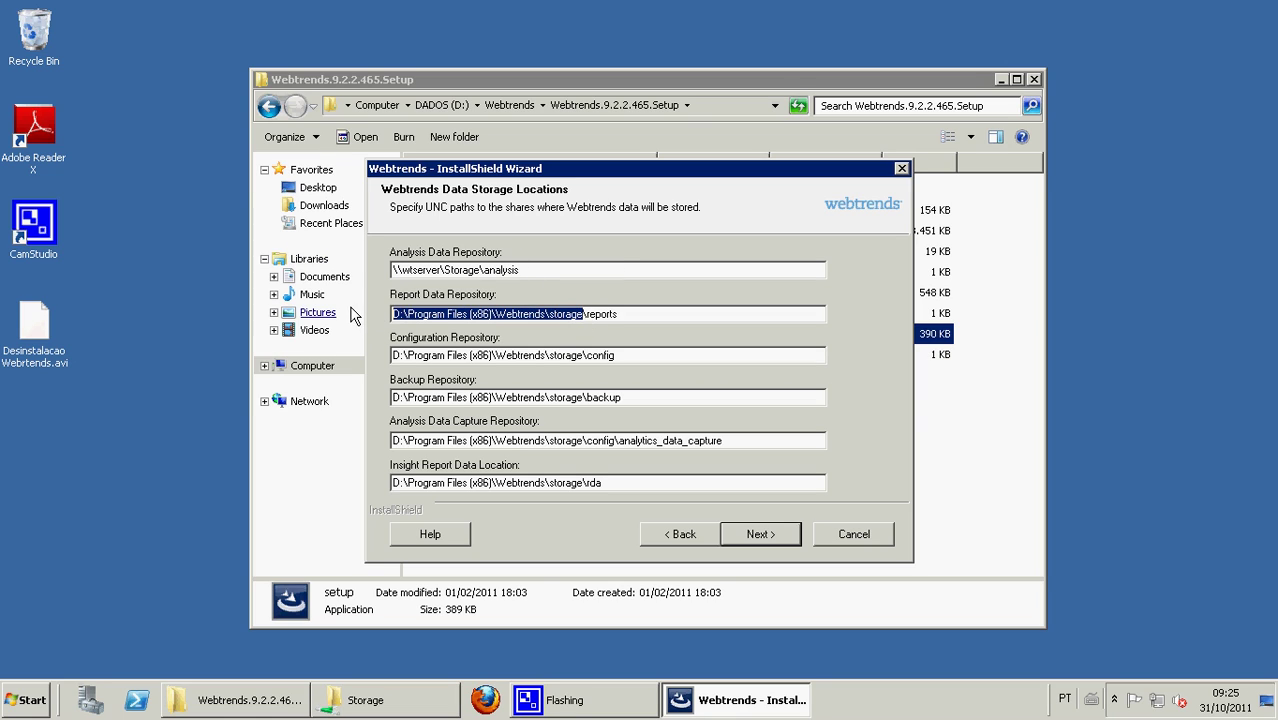
pyautogui.hotkey('ctrl', 'v')
pyautogui.moveTo(583, 355); pyautogui.dragTo(349, 354)
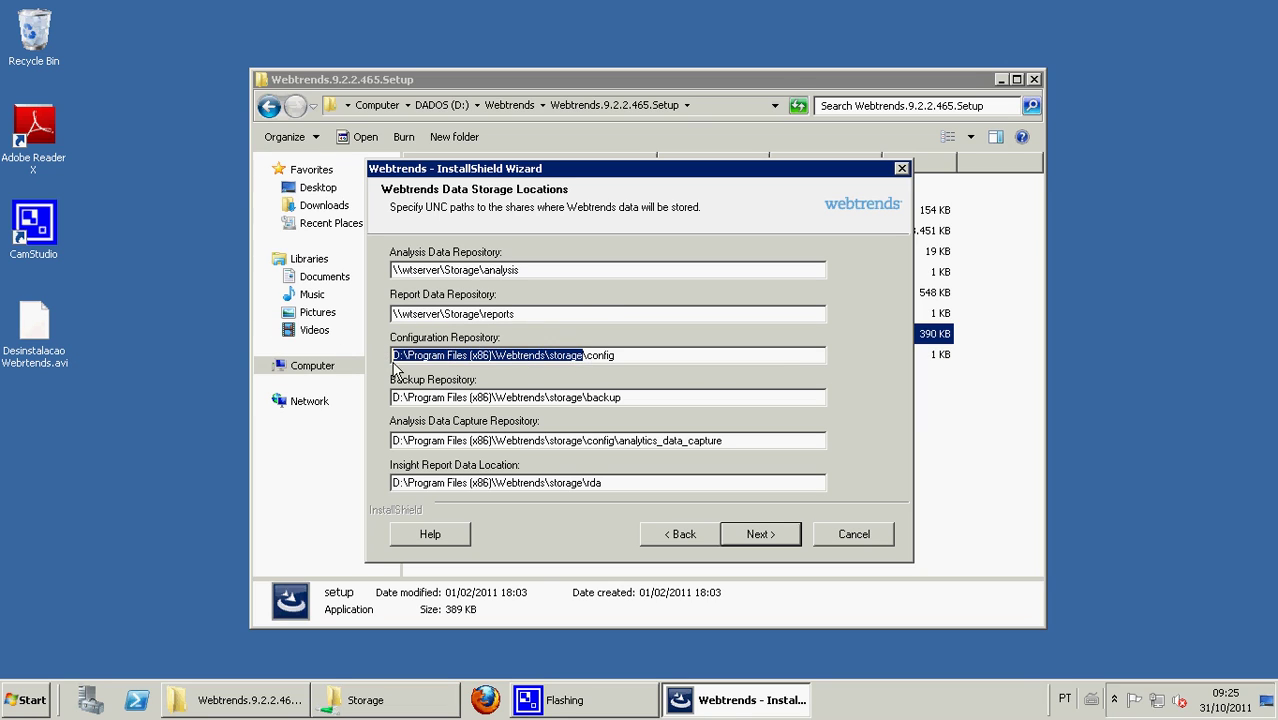
pyautogui.hotkey('ctrl', 'v')
pyautogui.moveTo(583, 397); pyautogui.dragTo(365, 398)
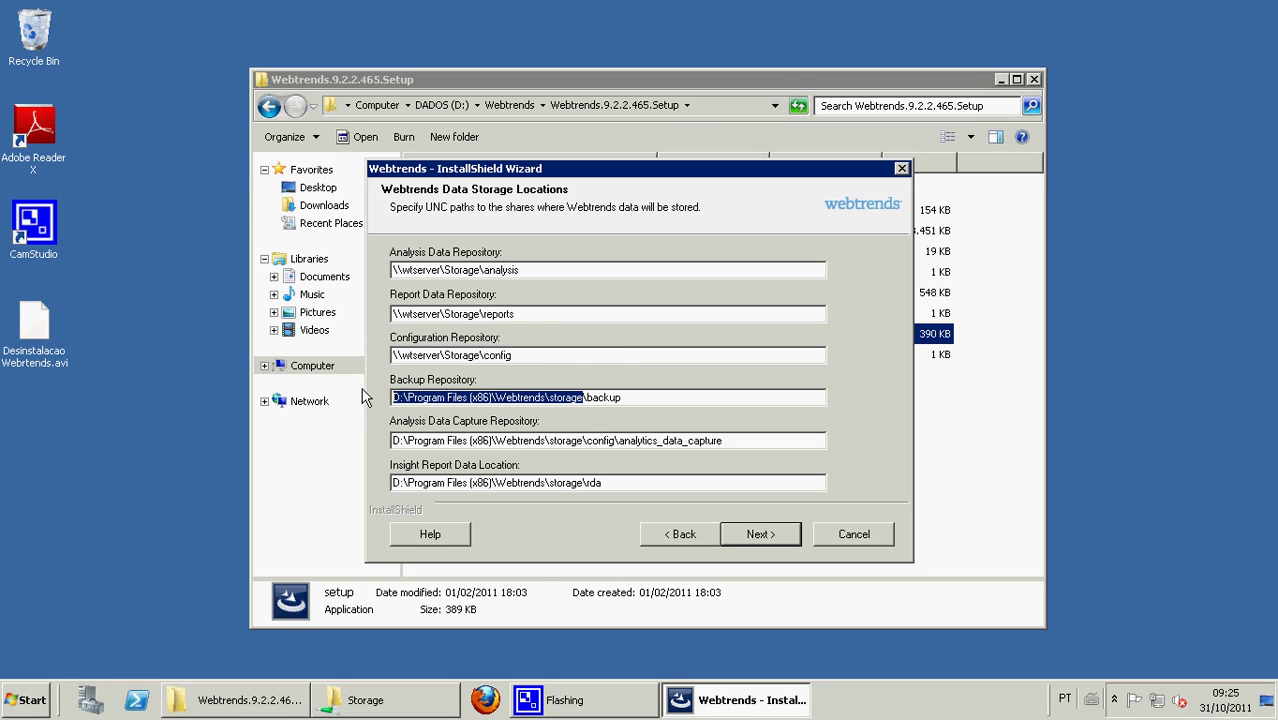
pyautogui.hotkey('ctrl', 'v')
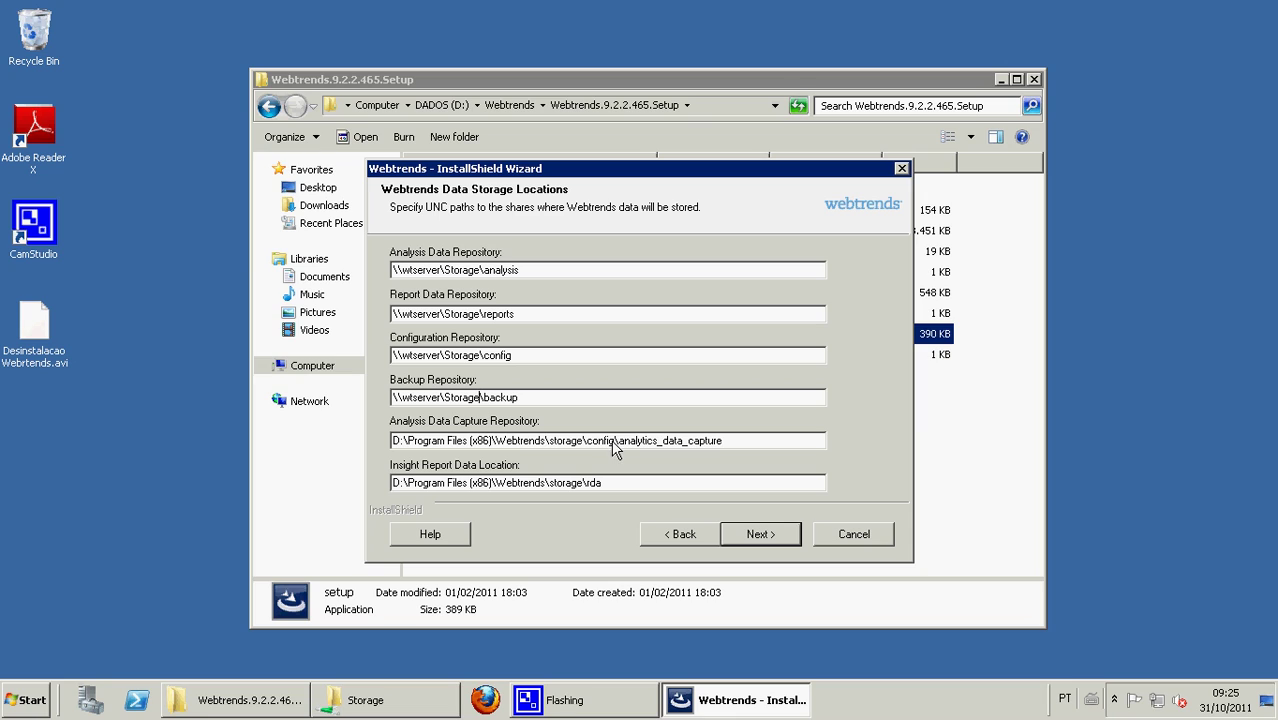
pyautogui.moveTo(583, 441); pyautogui.dragTo(306, 446)
pyautogui.hotkey('ctrl', 'v')
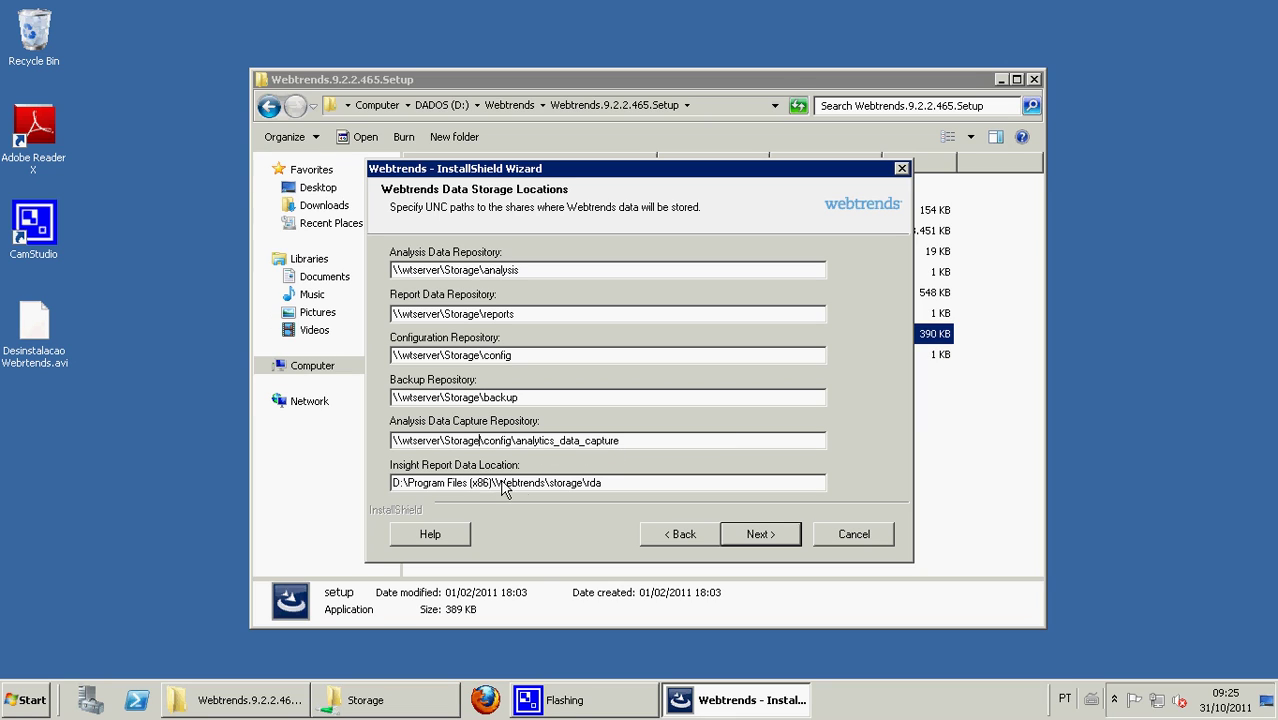
pyautogui.moveTo(583, 483); pyautogui.dragTo(208, 470)
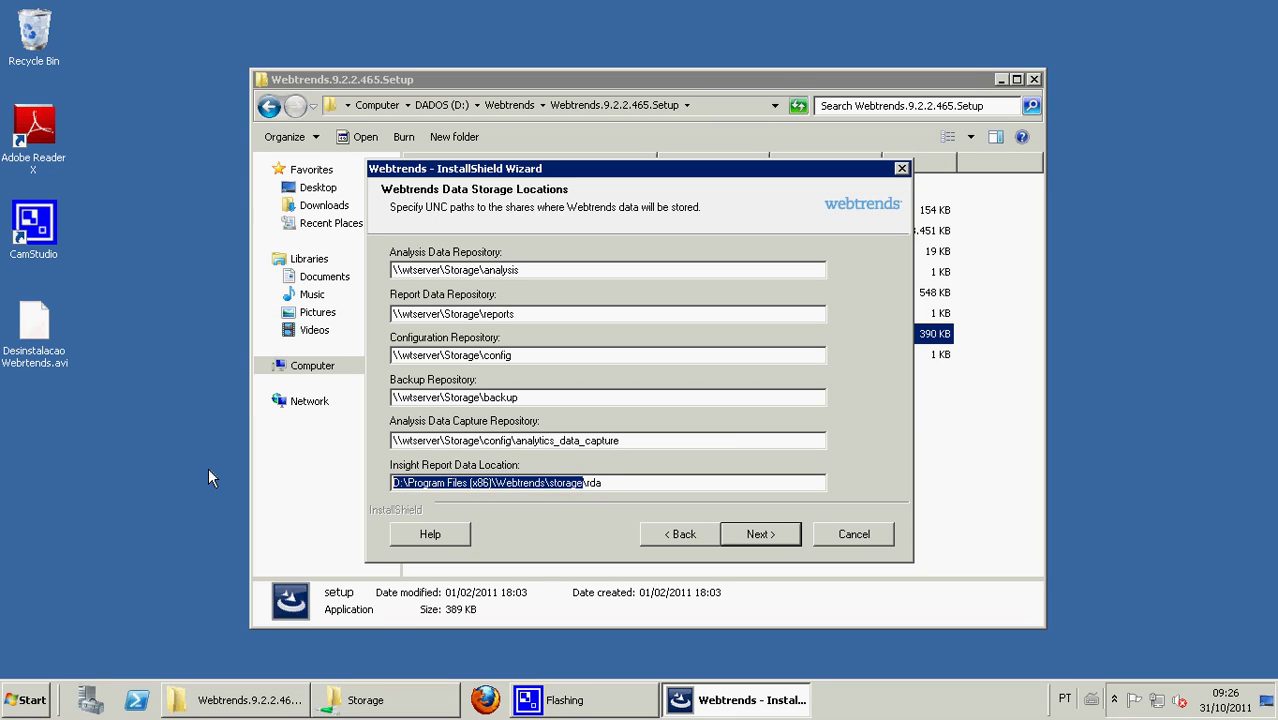
pyautogui.hotkey('ctrl', 'v')
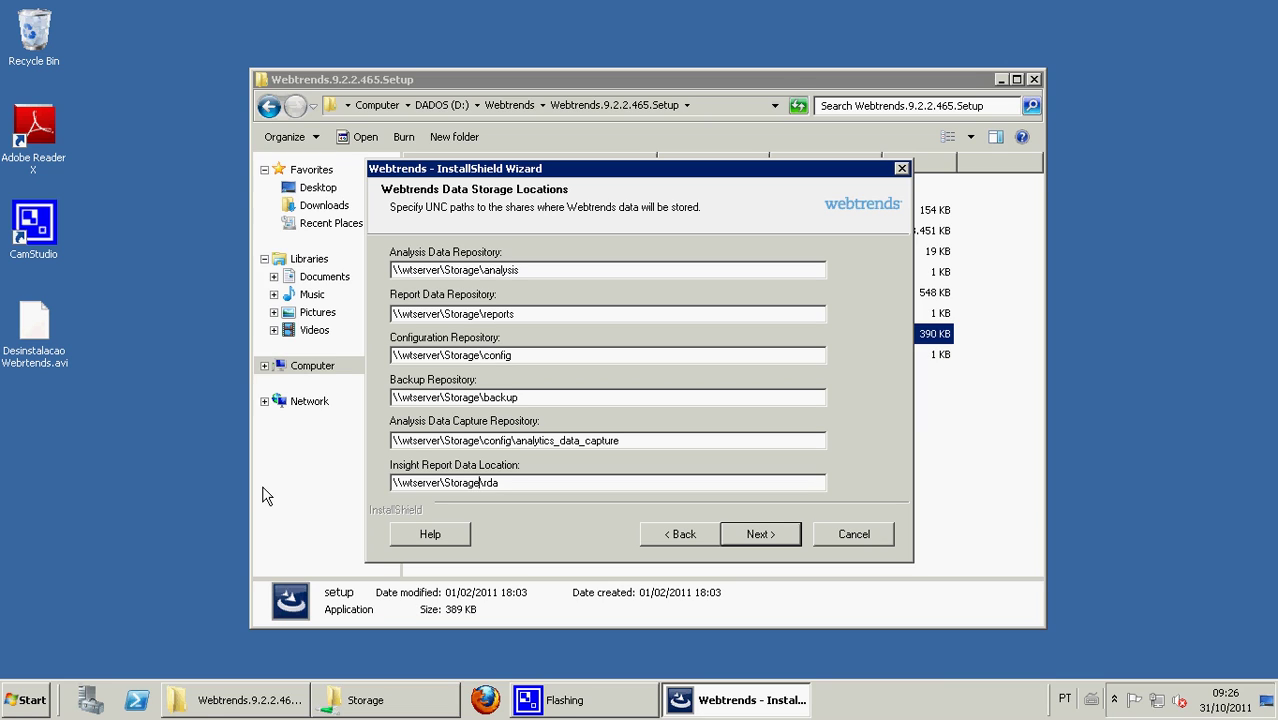
pyautogui.click(759, 535)
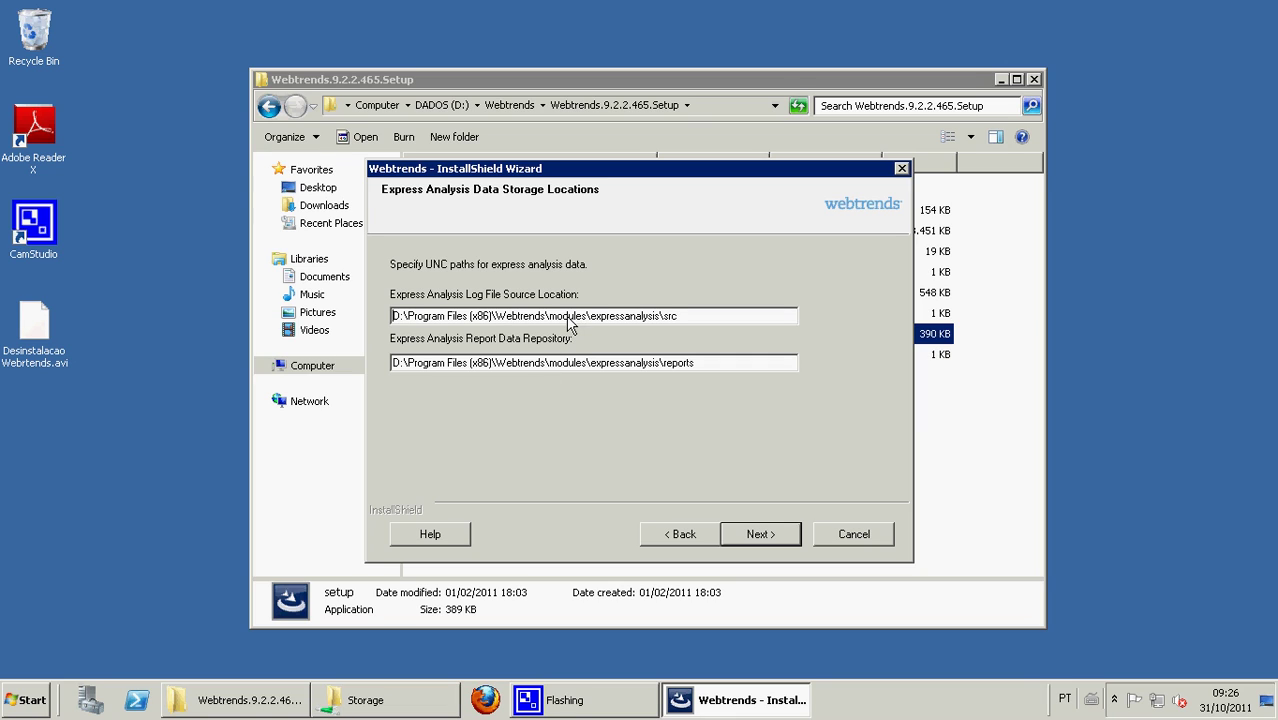
# - Move the installer window to the left, beside the Storage share window
pyautogui.moveTo(380, 705)
pyautogui.moveTo(553, 172); pyautogui.dragTo(232, 219)
# - Browse to D:\Program Files (x86)\Webtrends in Windows Explorer
pyautogui.click(400, 702)
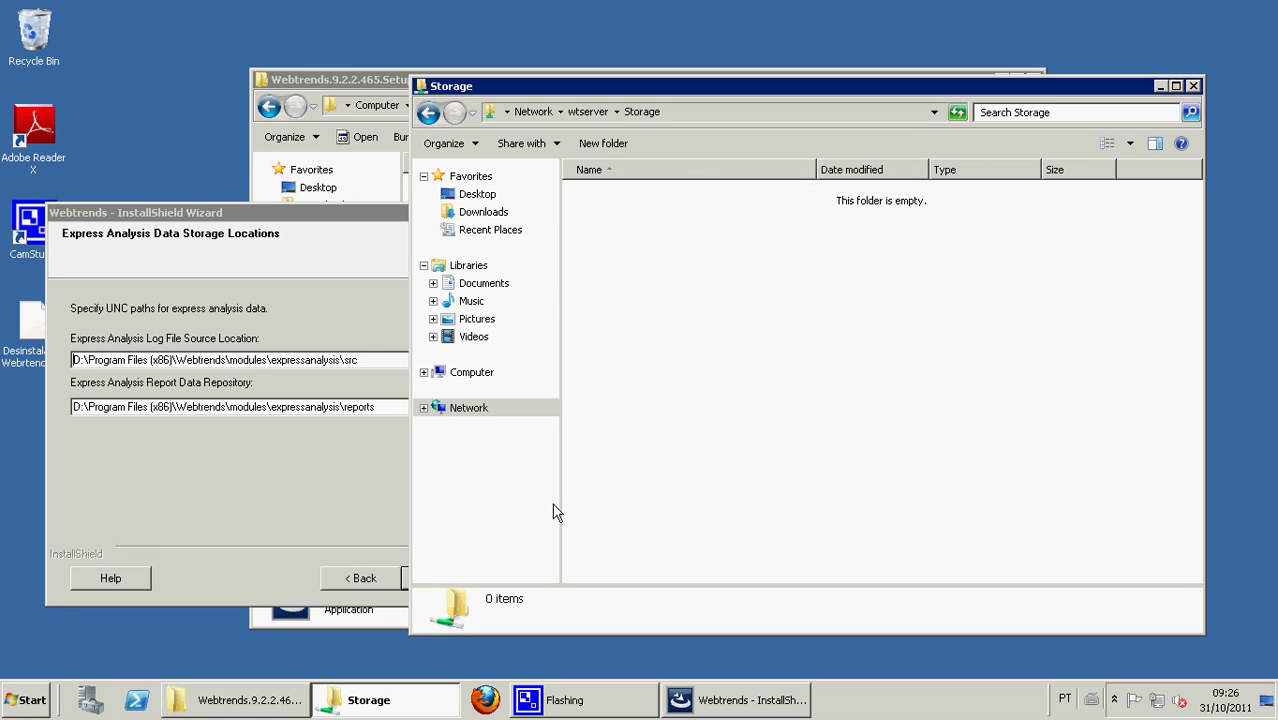
pyautogui.click(428, 112)
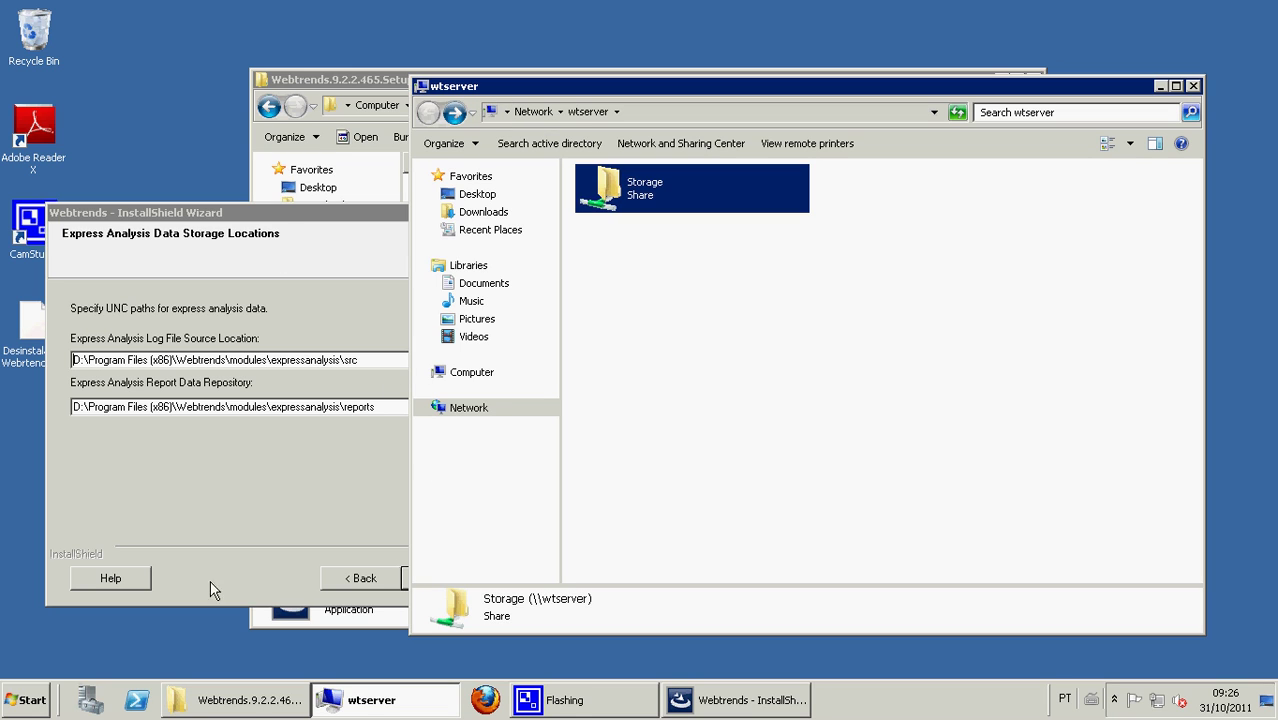
pyautogui.moveTo(248, 706)
pyautogui.click(300, 628)
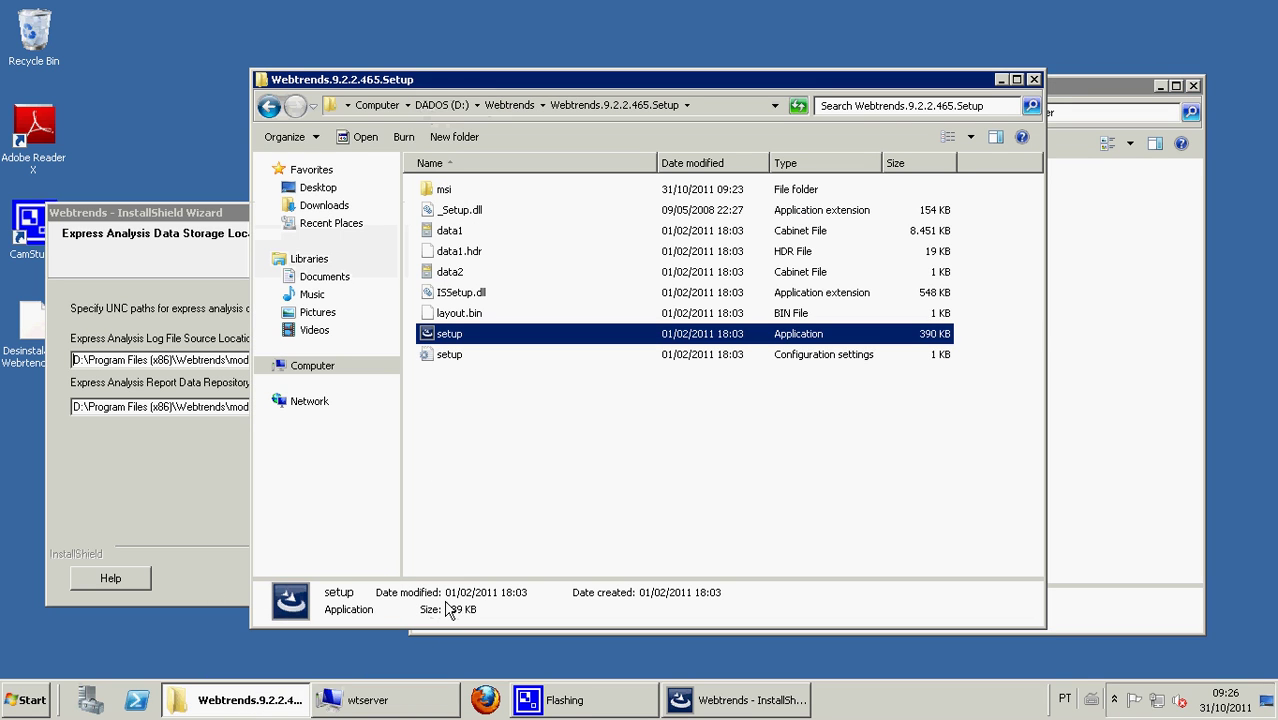
pyautogui.click(441, 105)
pyautogui.doubleClick(460, 210)
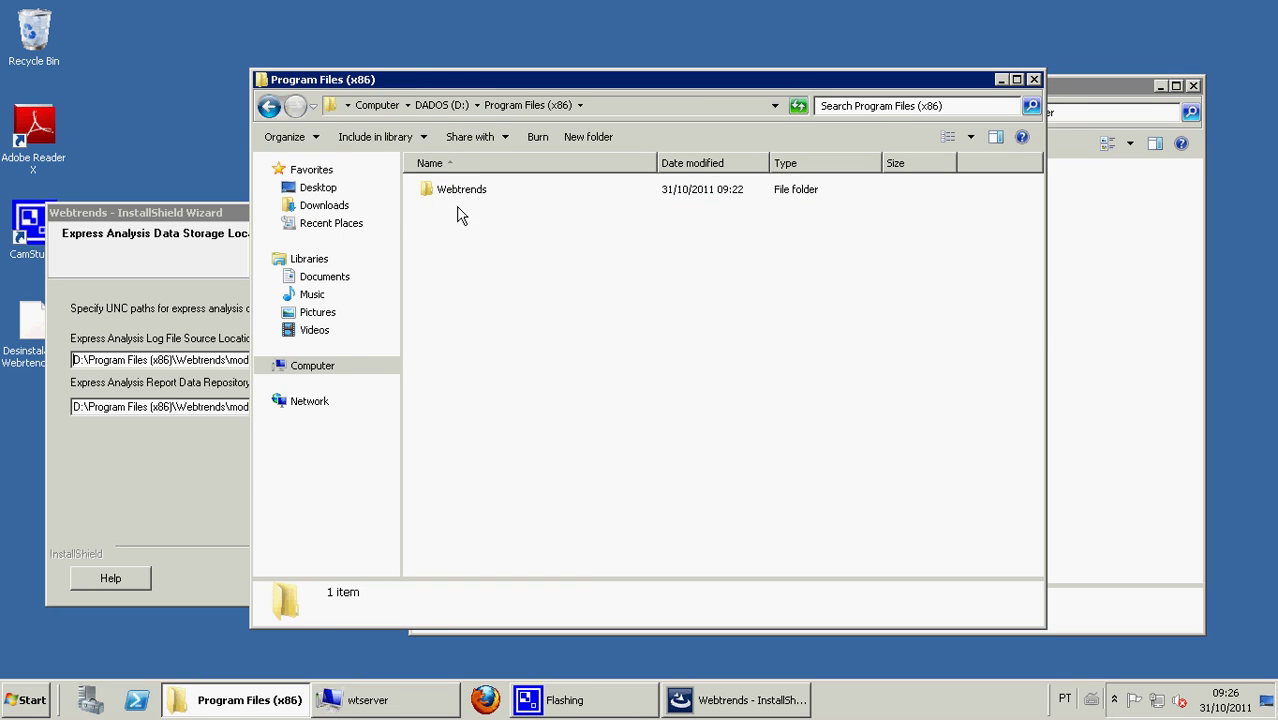
pyautogui.doubleClick(460, 192)
pyautogui.moveTo(510, 81); pyautogui.dragTo(674, 57)
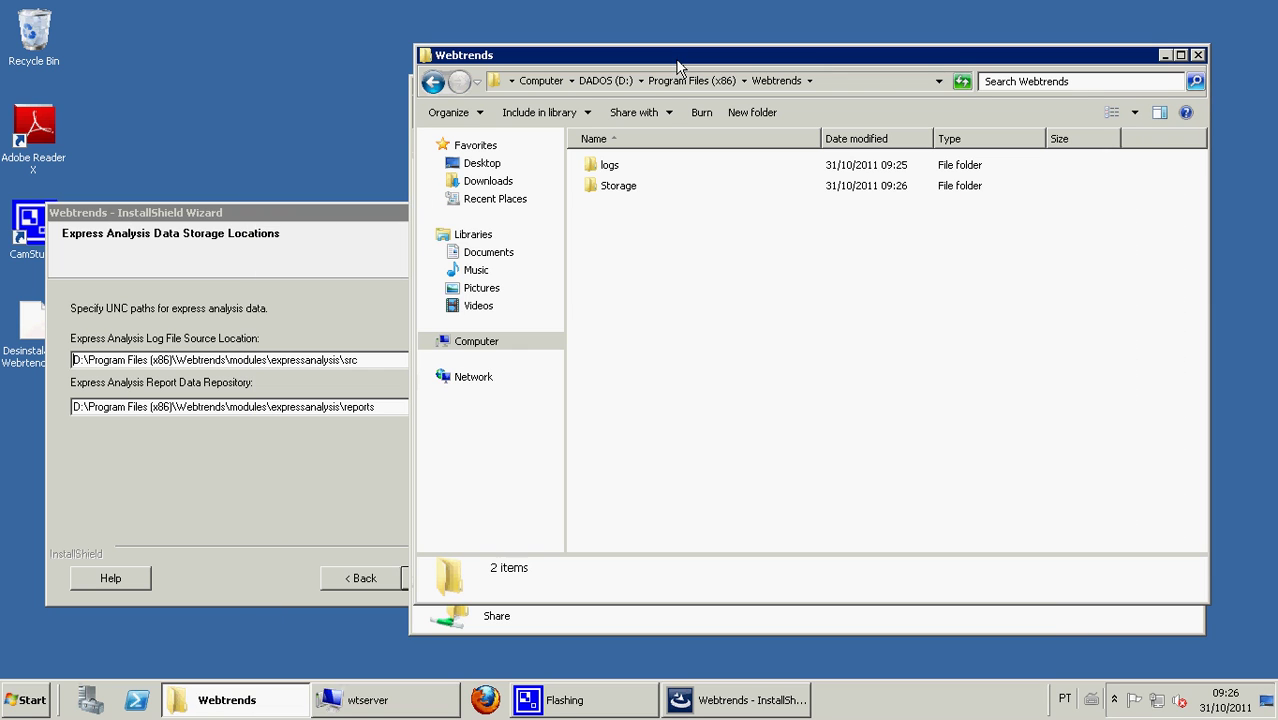
# - Create a new folder named modules inside Webtrends
pyautogui.rightClick(690, 253)
pyautogui.moveTo(751, 439)
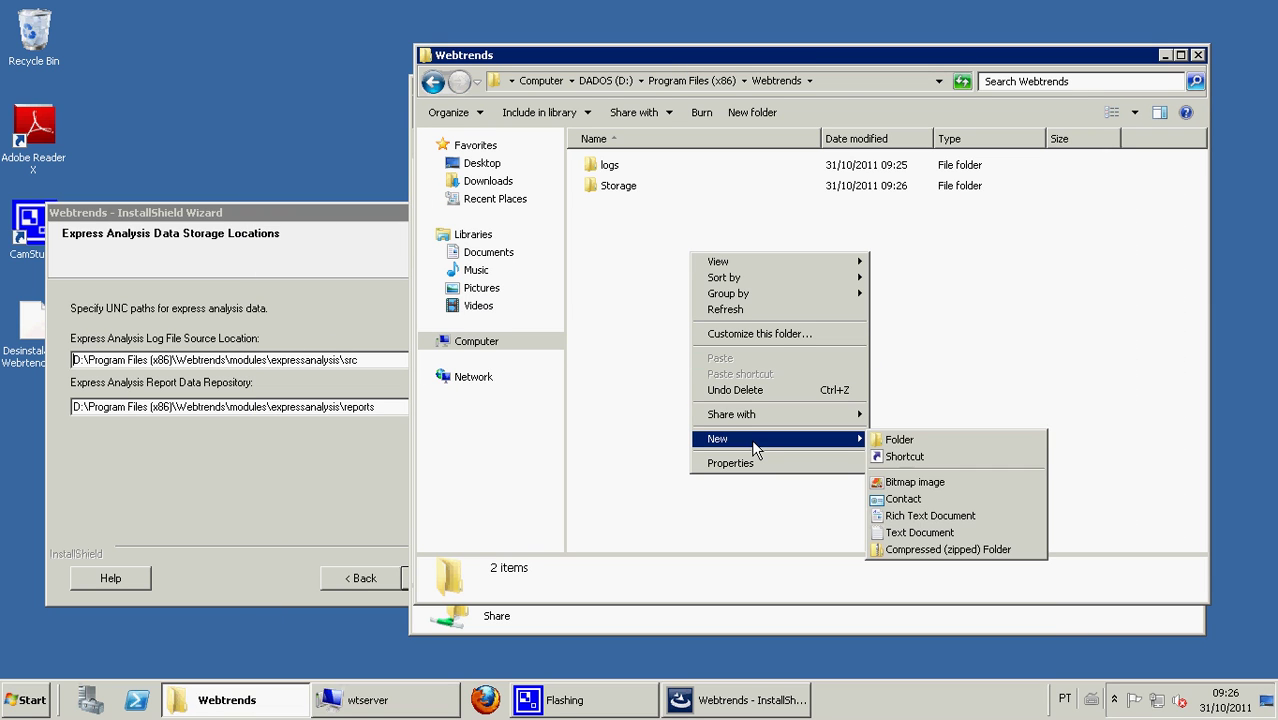
pyautogui.click(921, 444)
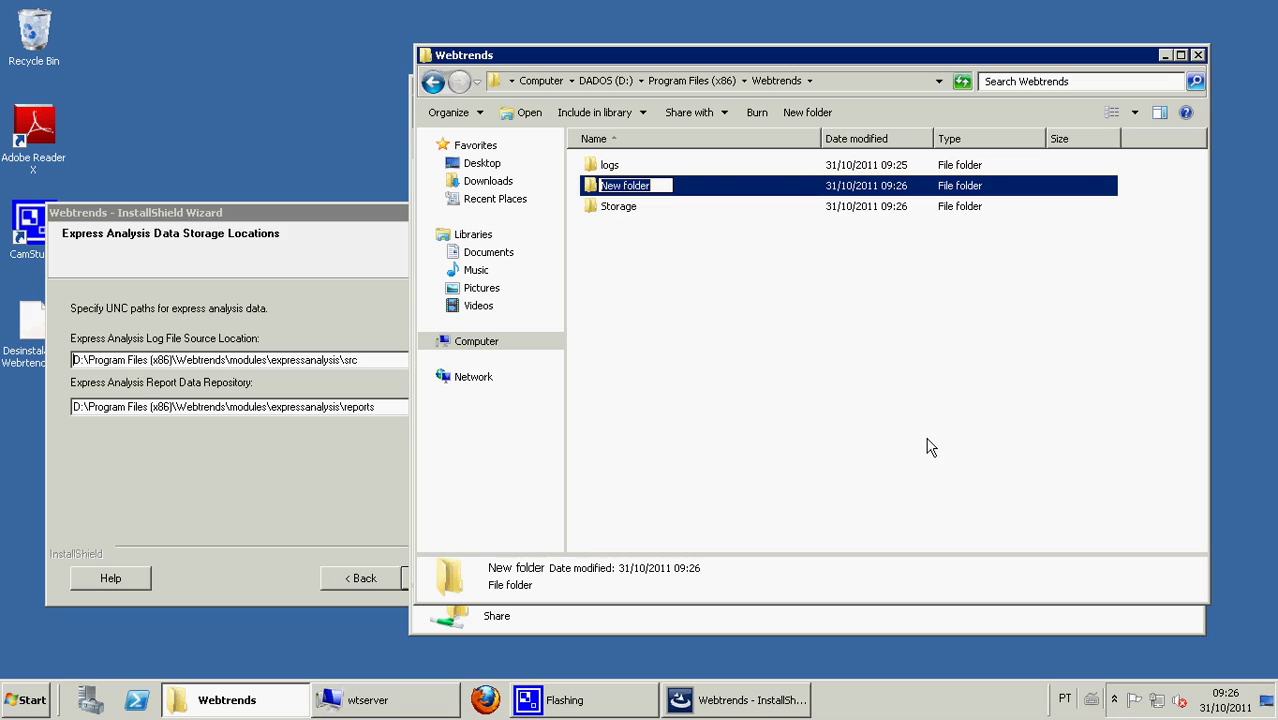
pyautogui.write('module')
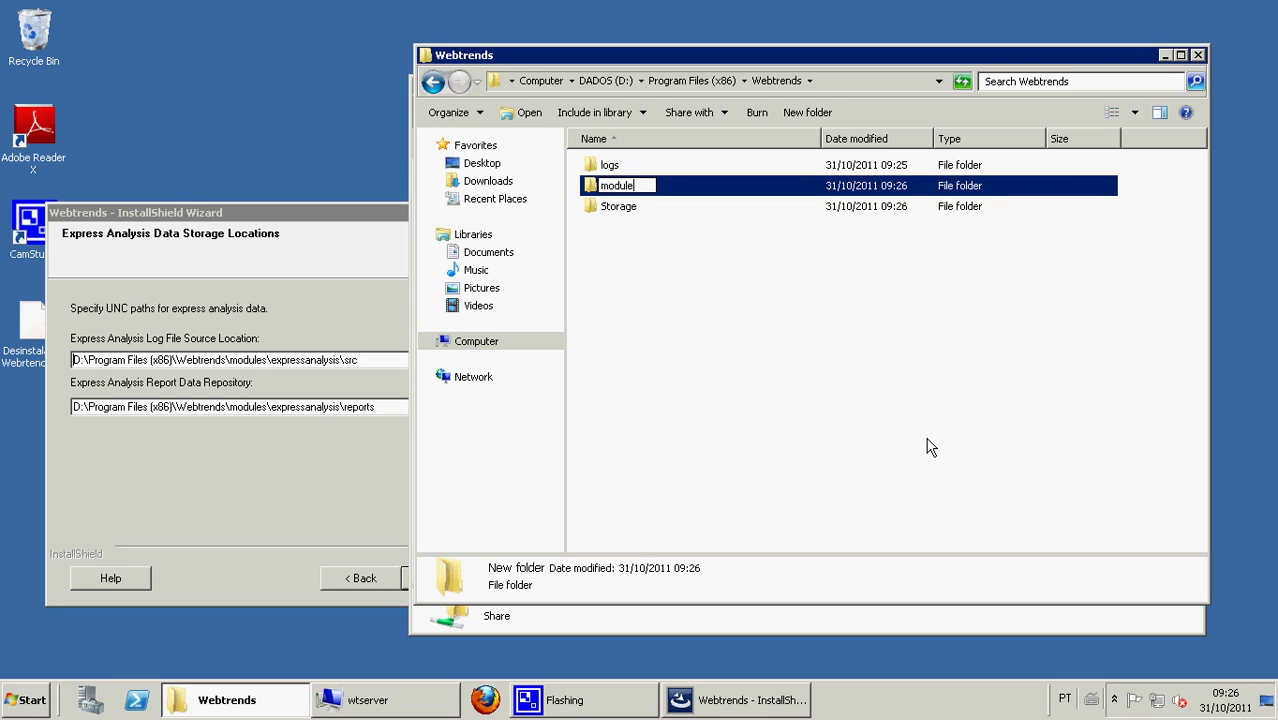
pyautogui.write('s')
pyautogui.press('Return')
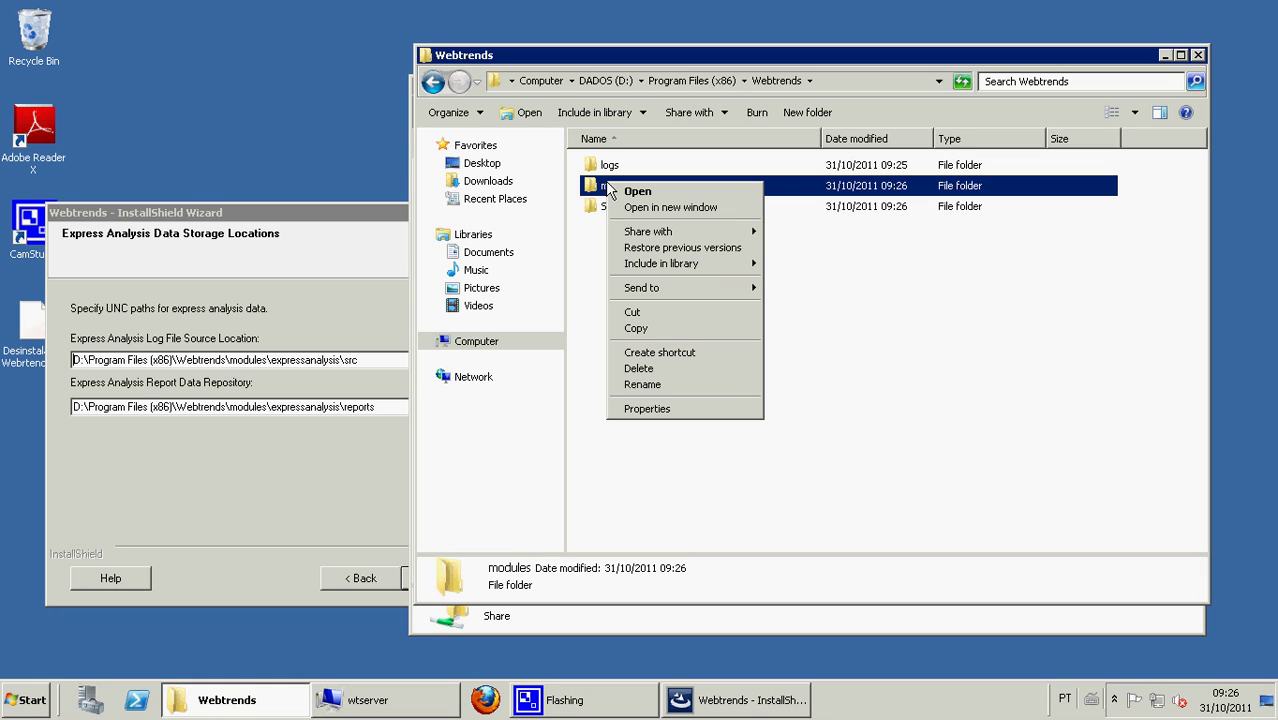
# - Share the modules folder with Everyone granted Full Control
pyautogui.rightClick(607, 184)
pyautogui.click(647, 408)
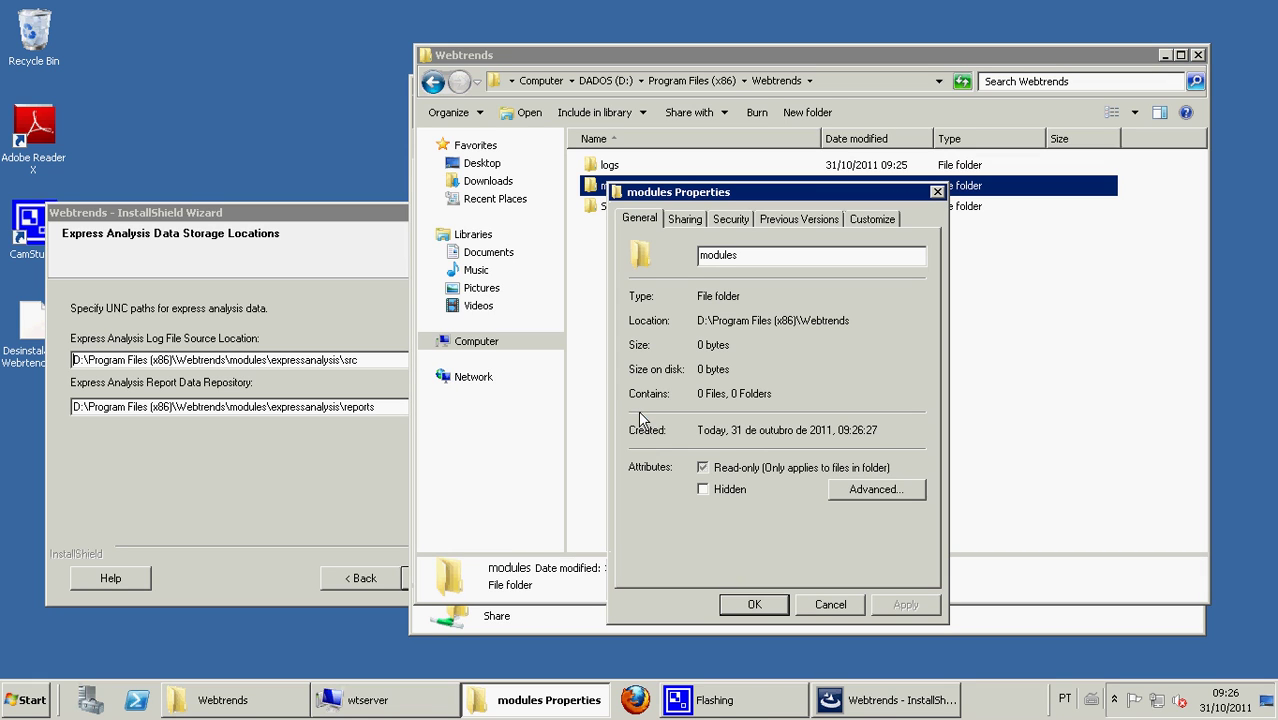
pyautogui.click(686, 220)
pyautogui.click(685, 442)
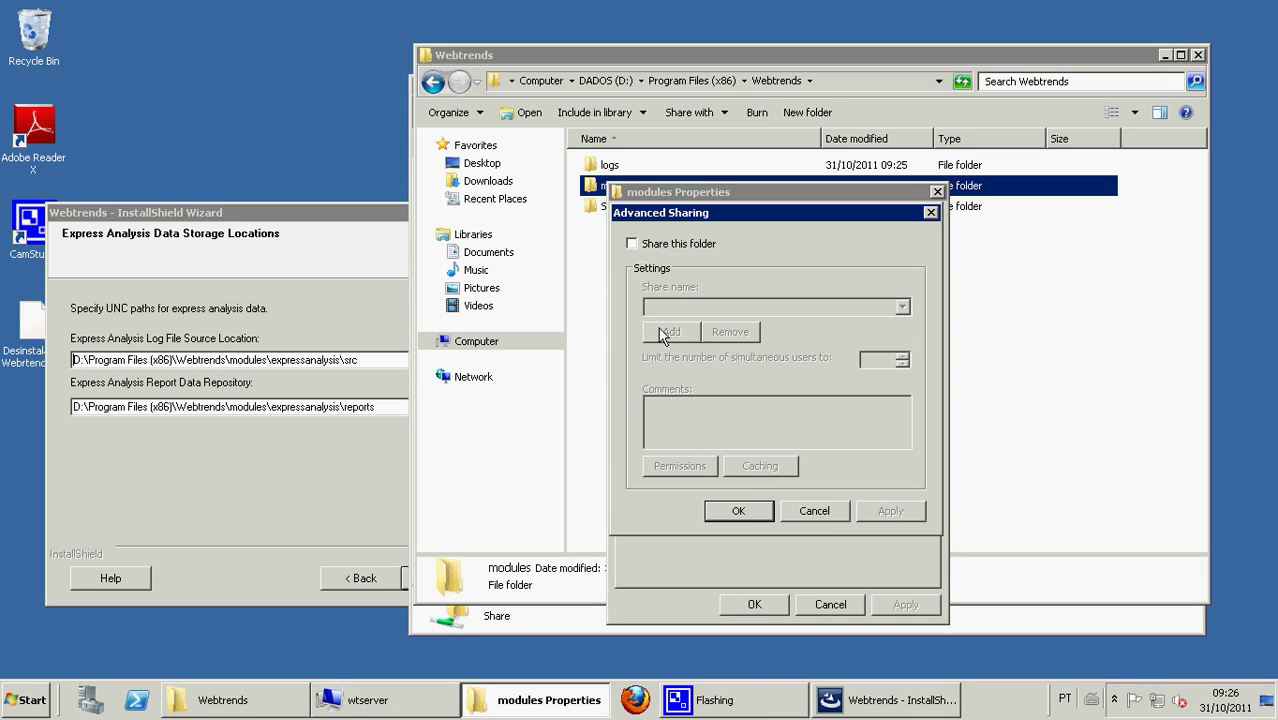
pyautogui.click(631, 243)
pyautogui.click(680, 466)
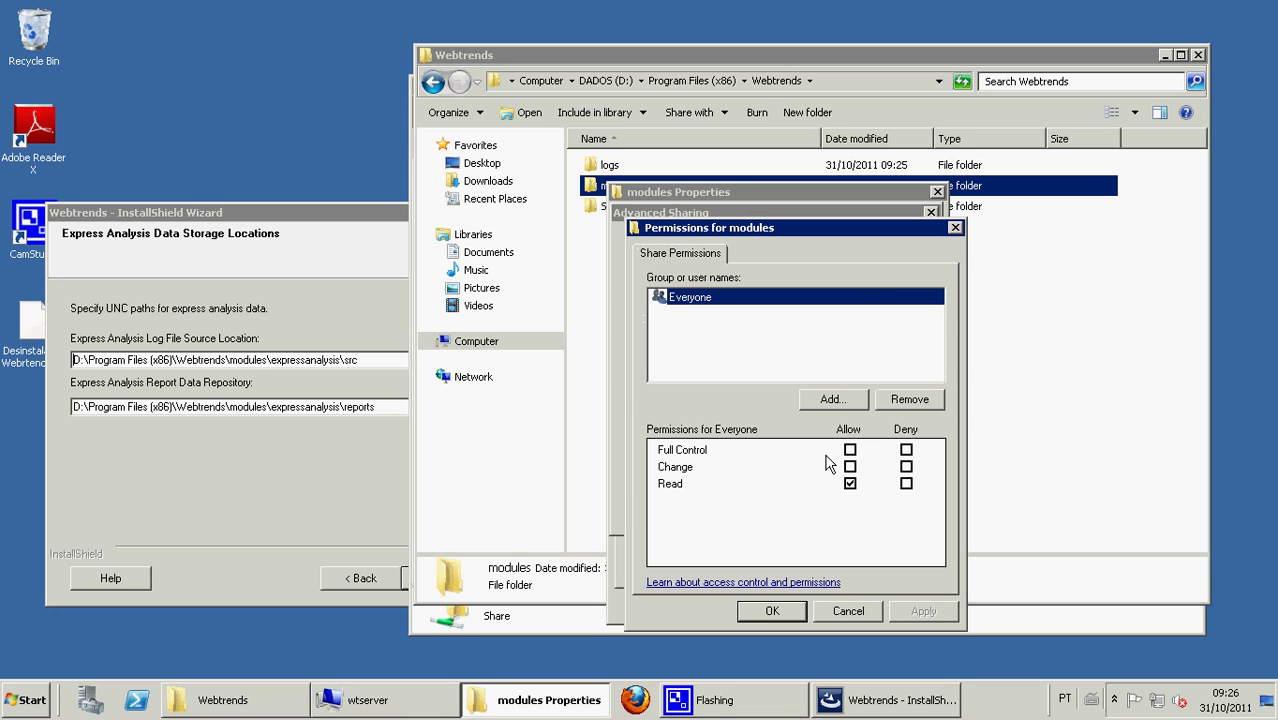
pyautogui.click(850, 450)
pyautogui.click(768, 609)
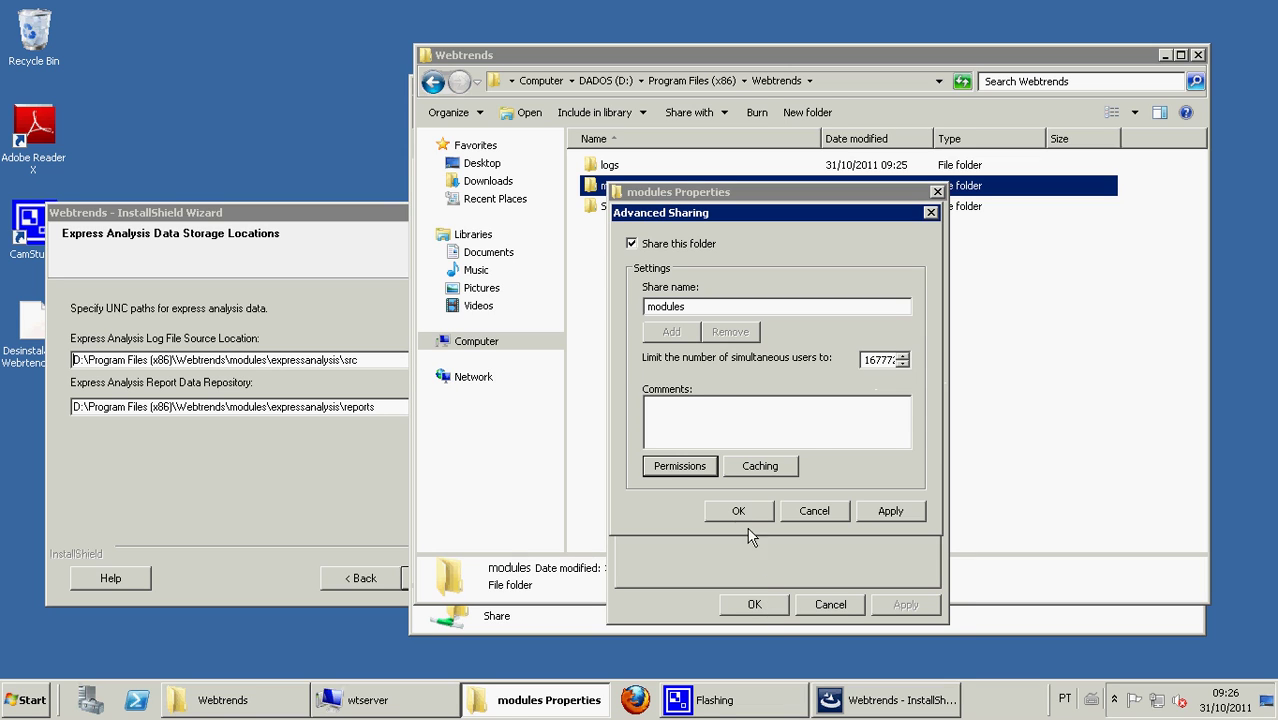
pyautogui.click(745, 512)
pyautogui.click(755, 605)
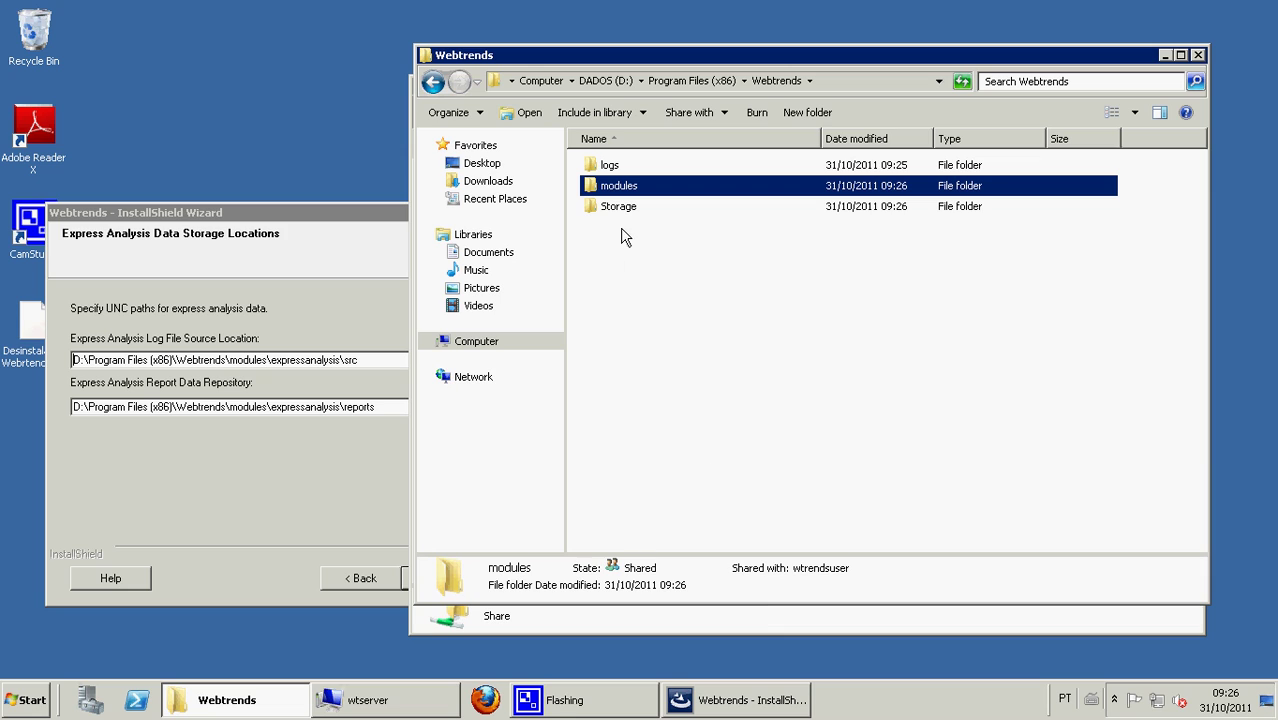
# - Open the \\wtserver\modules share and copy its network path
pyautogui.click(1163, 56)
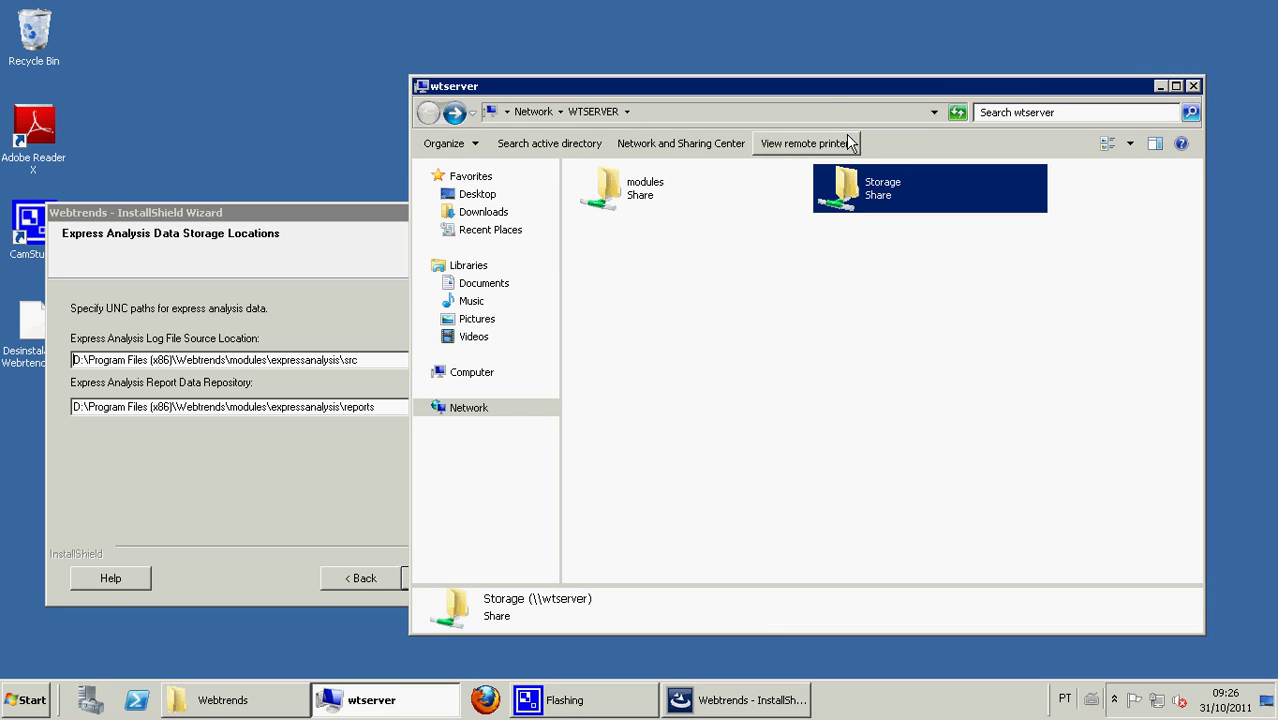
pyautogui.doubleClick(633, 193)
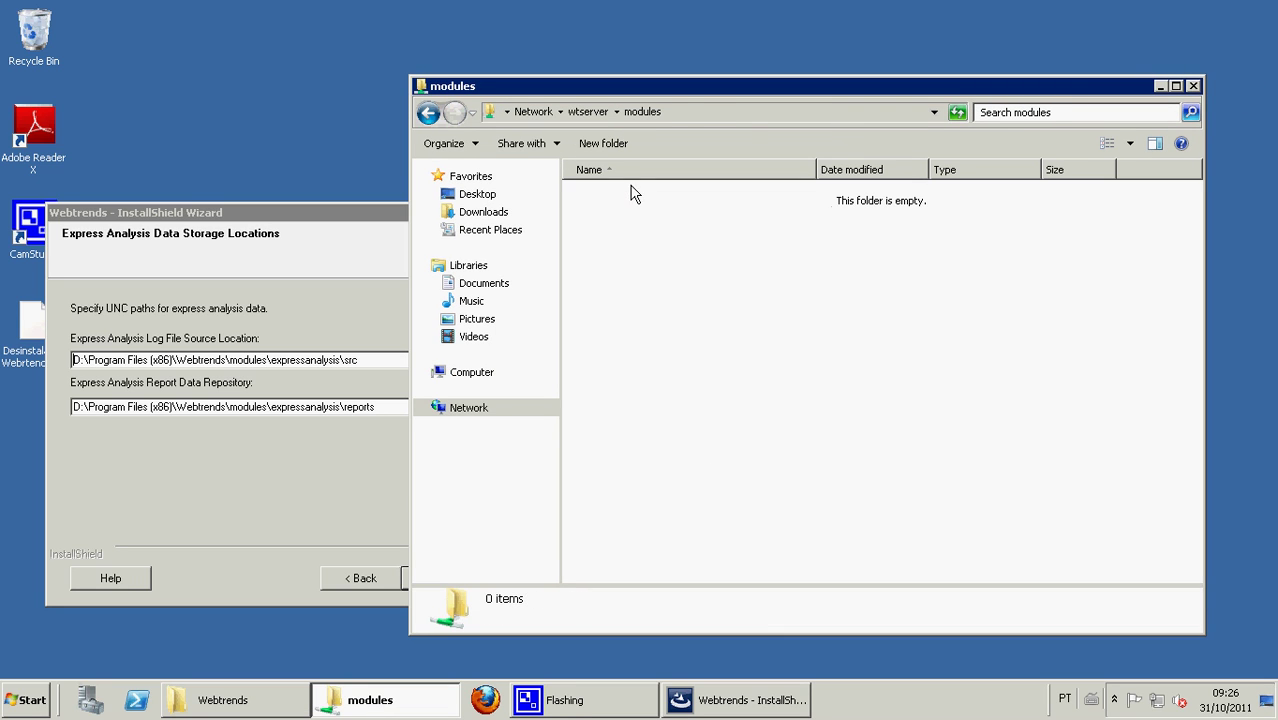
pyautogui.click(747, 117)
pyautogui.hotkey('ctrl', 'c')
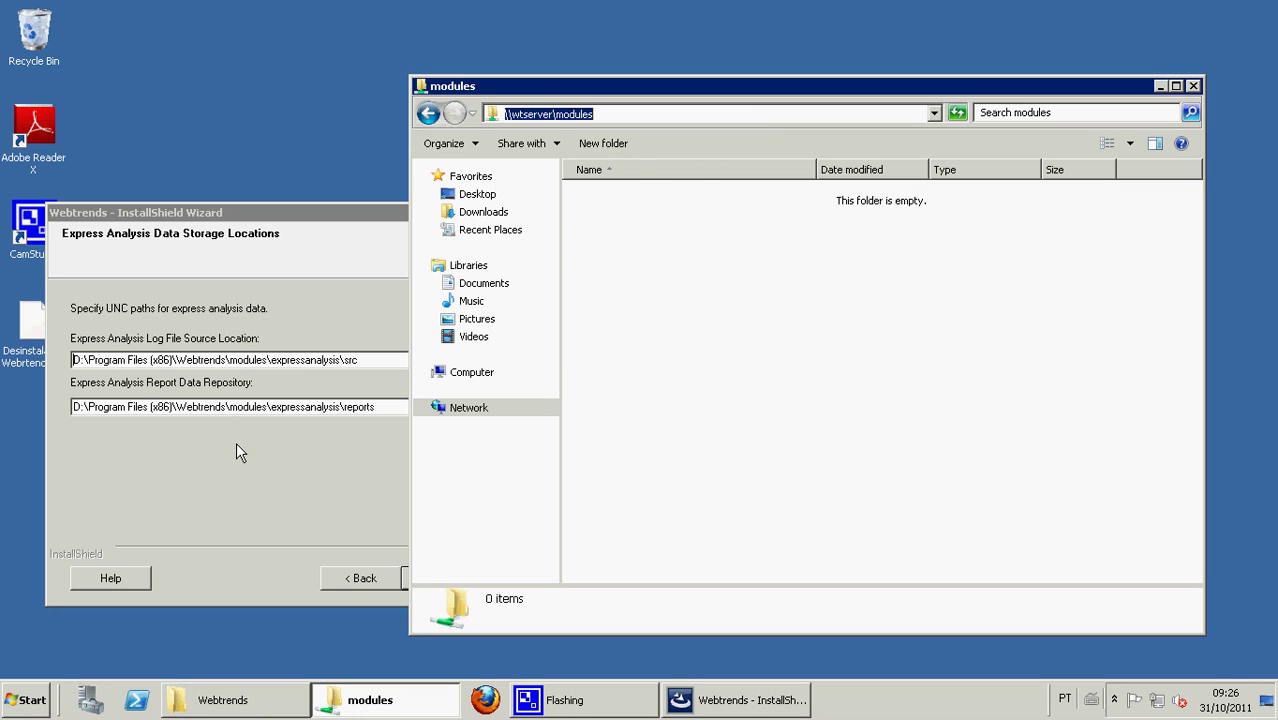
# - Replace the local modules paths in log source and report repository with \\wtserver\modules
pyautogui.moveTo(268, 360); pyautogui.dragTo(2, 370)
pyautogui.hotkey('ctrl', 'v')
pyautogui.moveTo(268, 407); pyautogui.dragTo(10, 405)
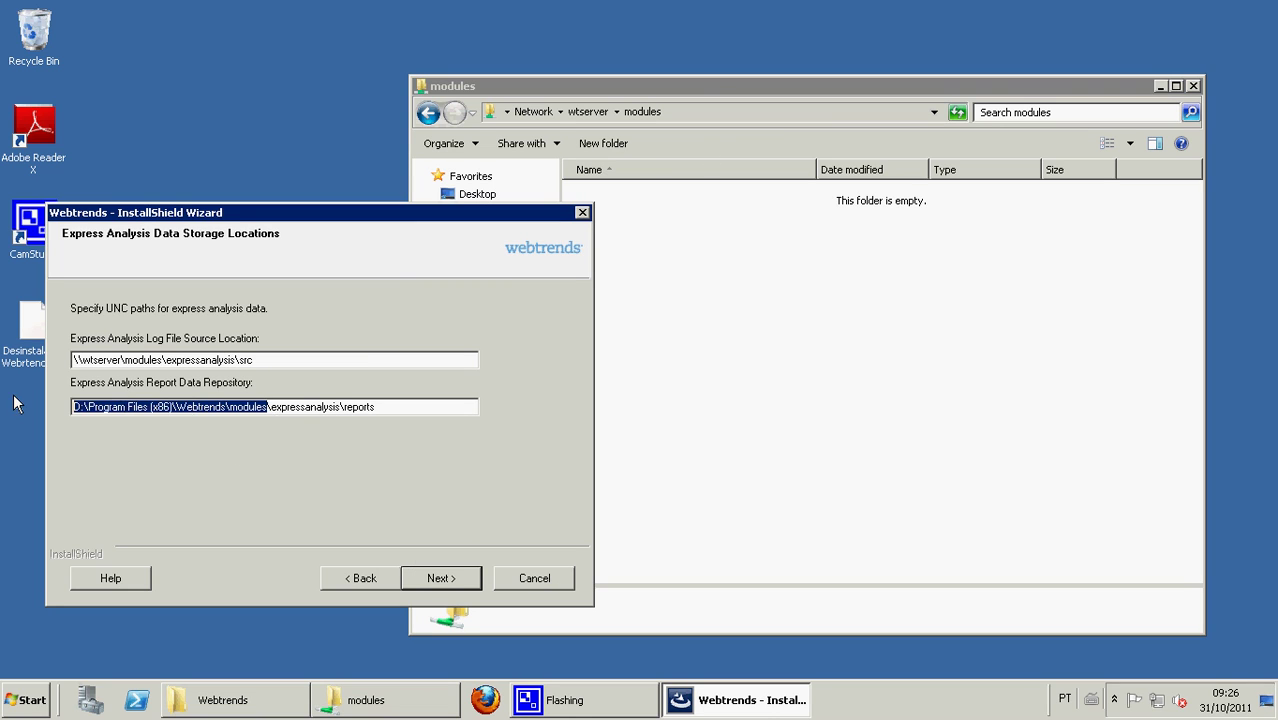
pyautogui.hotkey('ctrl', 'v')
pyautogui.click(441, 578)
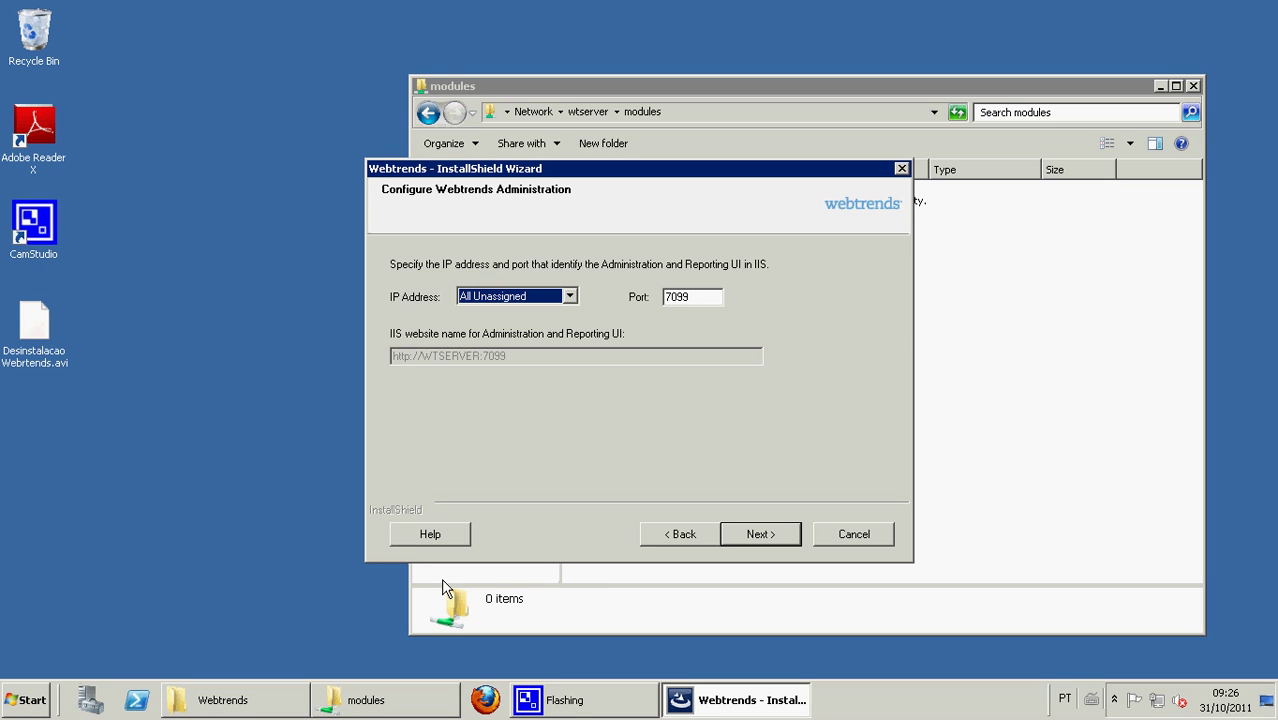
# - Change the administration port from 7099 to 80
pyautogui.moveTo(700, 298); pyautogui.dragTo(640, 305)
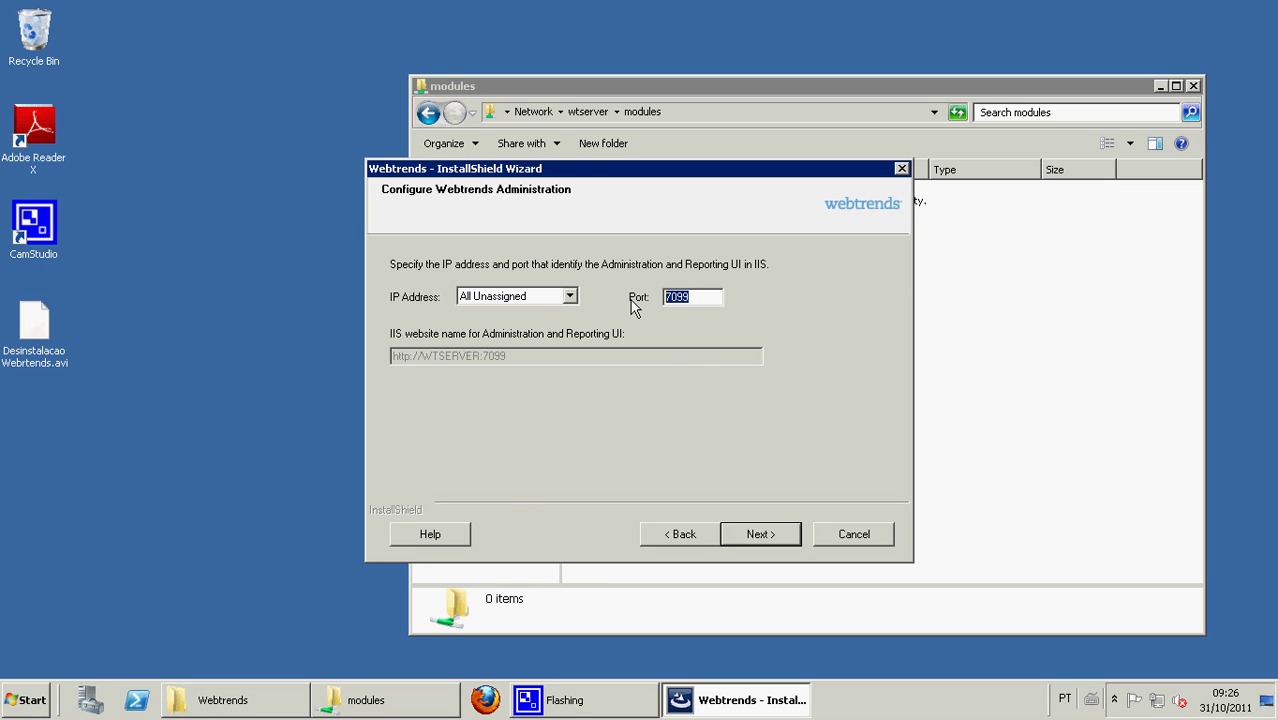
pyautogui.write('80')
pyautogui.click(764, 538)
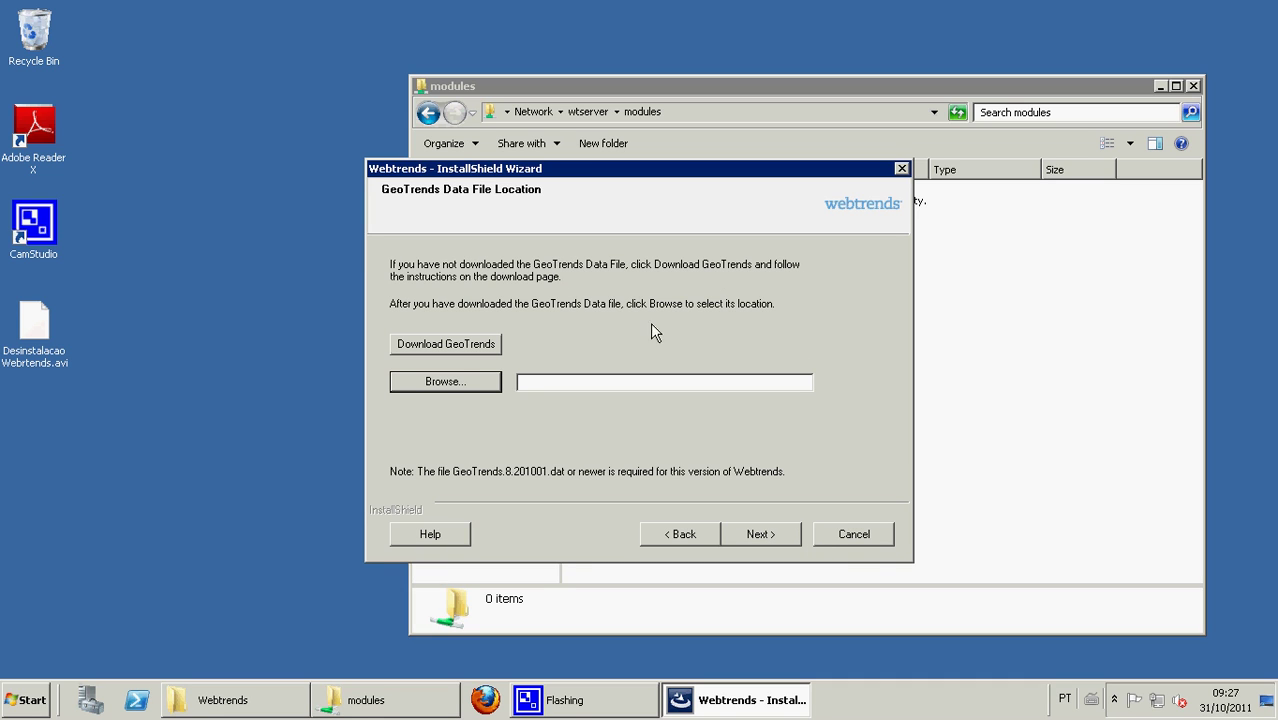
# - Choose D:\Webtrends\GeoTrends.8.201101.dat as the GeoTrends data file
pyautogui.click(451, 390)
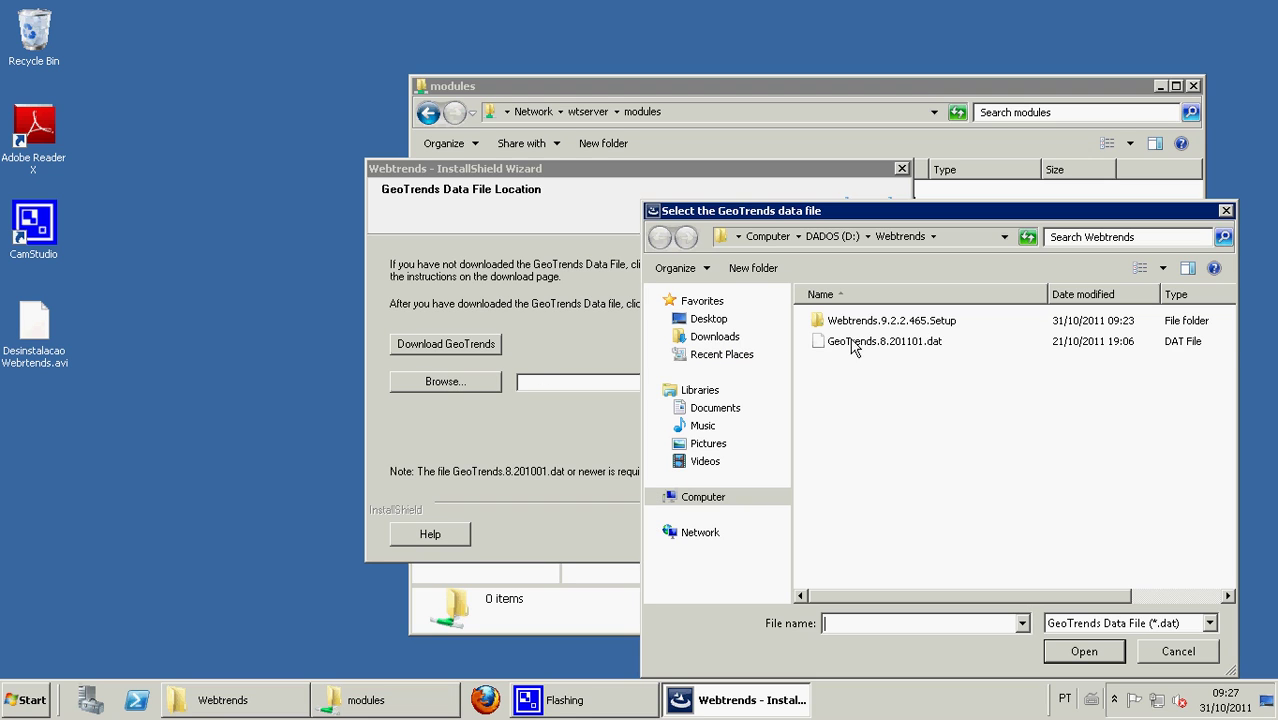
pyautogui.doubleClick(880, 341)
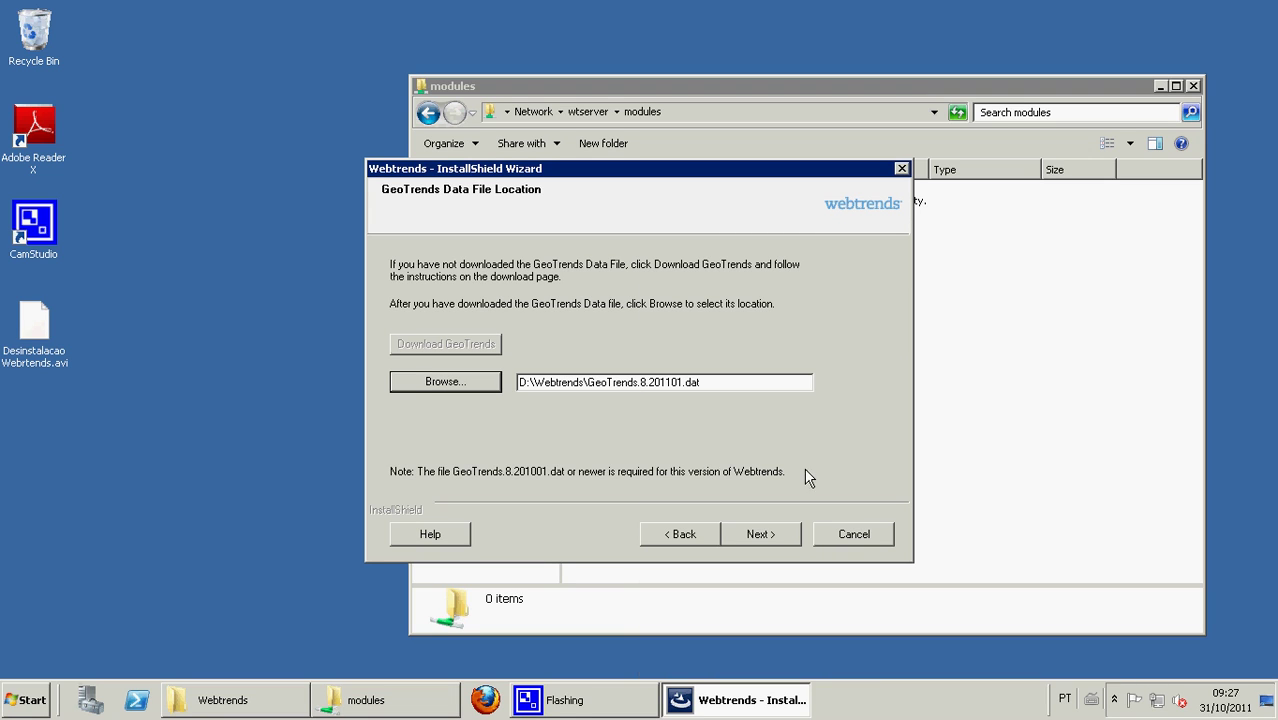
pyautogui.click(764, 538)
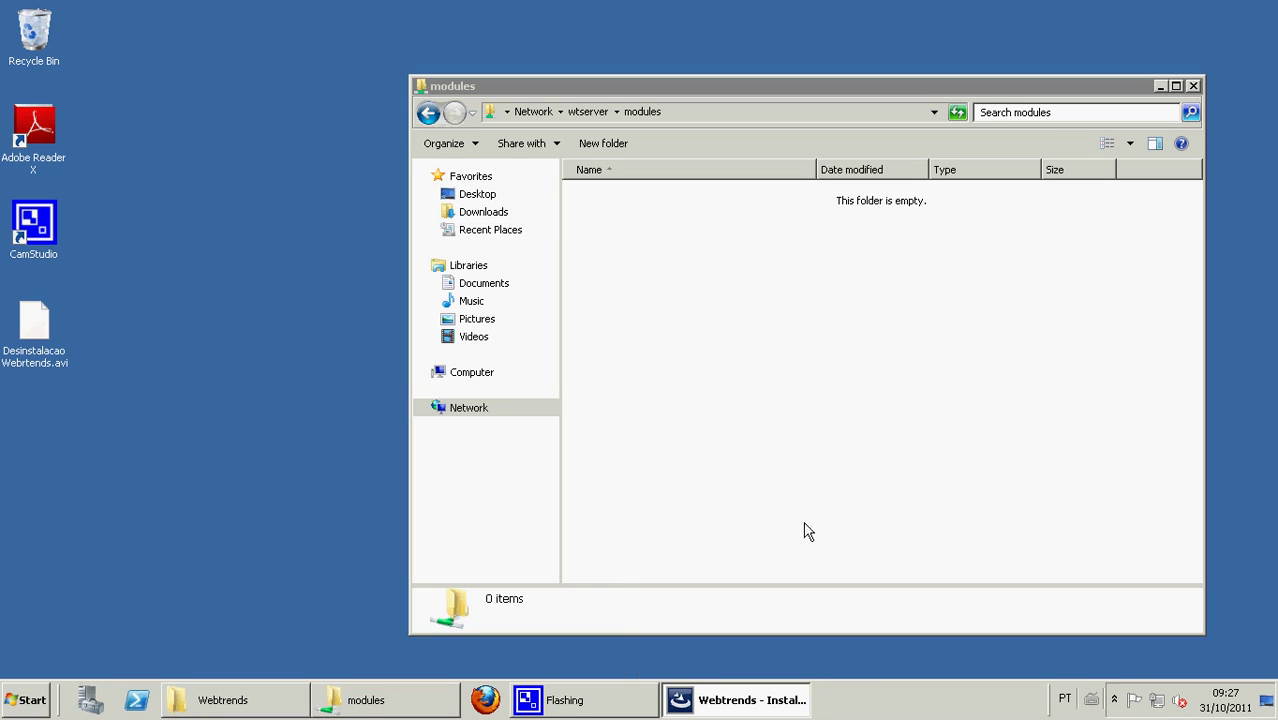
# - Close the empty modules folder window
pyautogui.click(1194, 87)
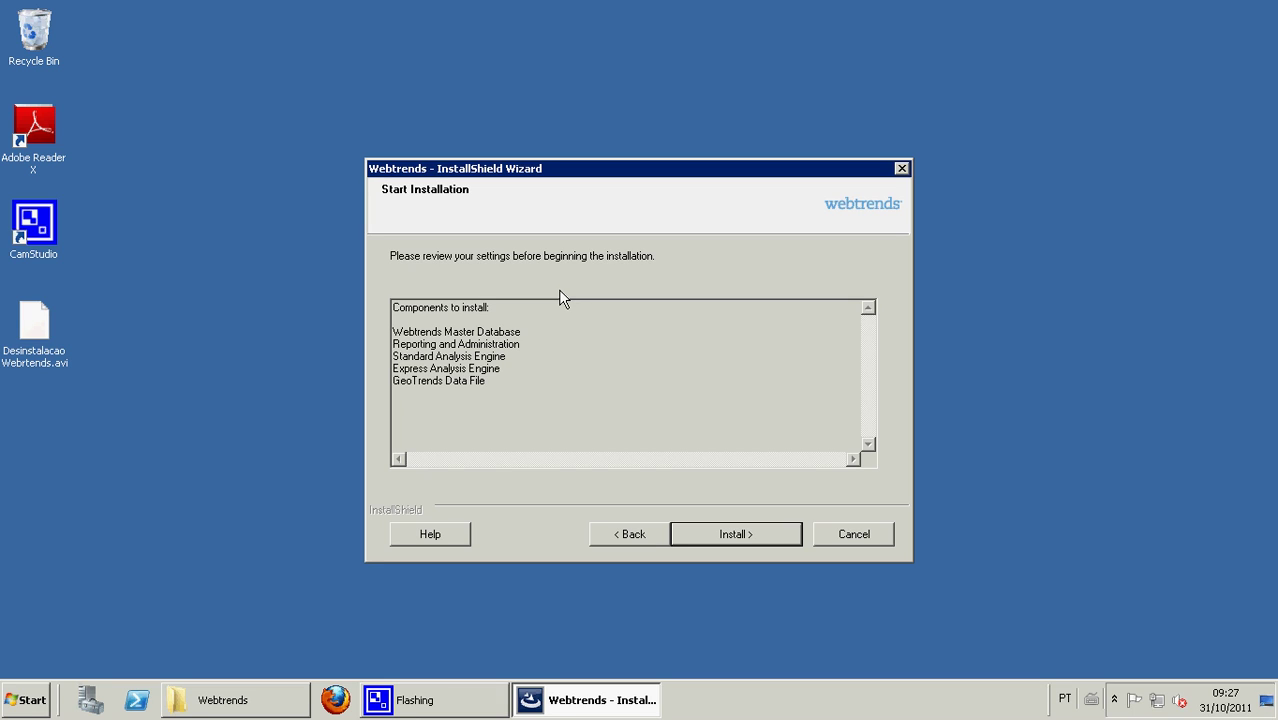
# - Start installing the master database, reporting, analysis engines and GeoTrends data file
pyautogui.click(740, 536)
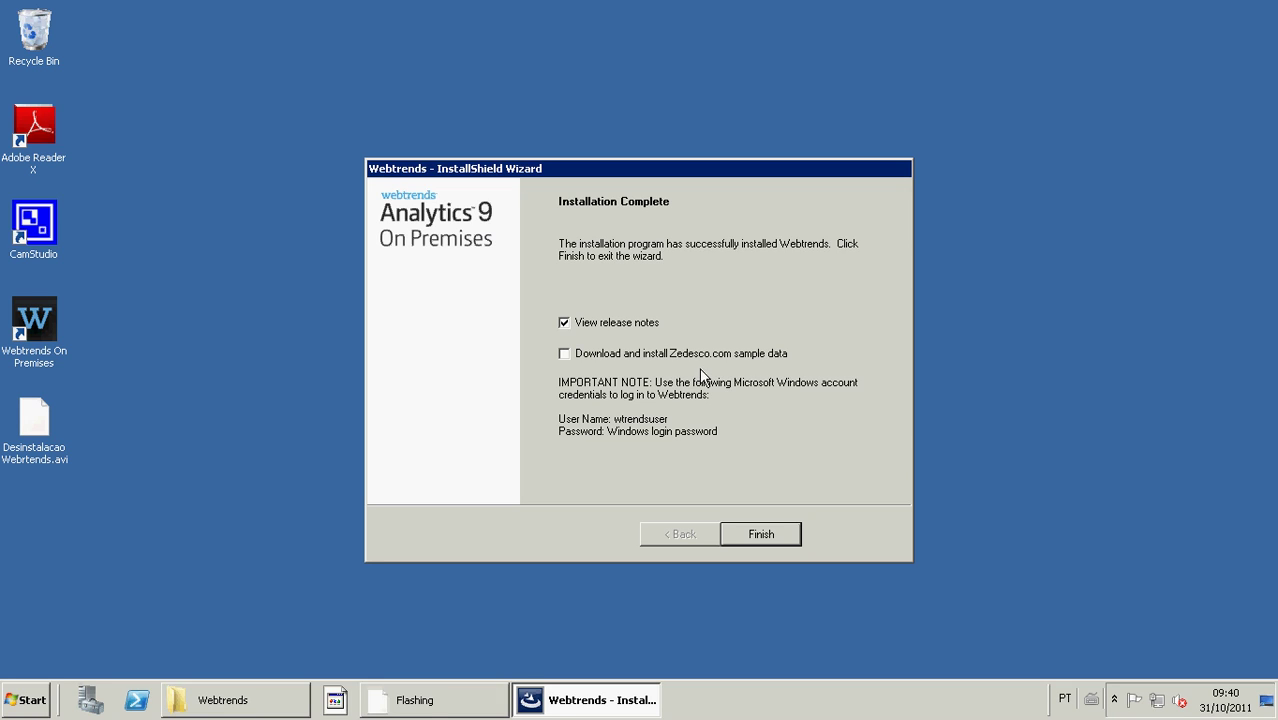
# - Finish the wizard without viewing the release notes
pyautogui.click(615, 322)
pyautogui.click(762, 534)
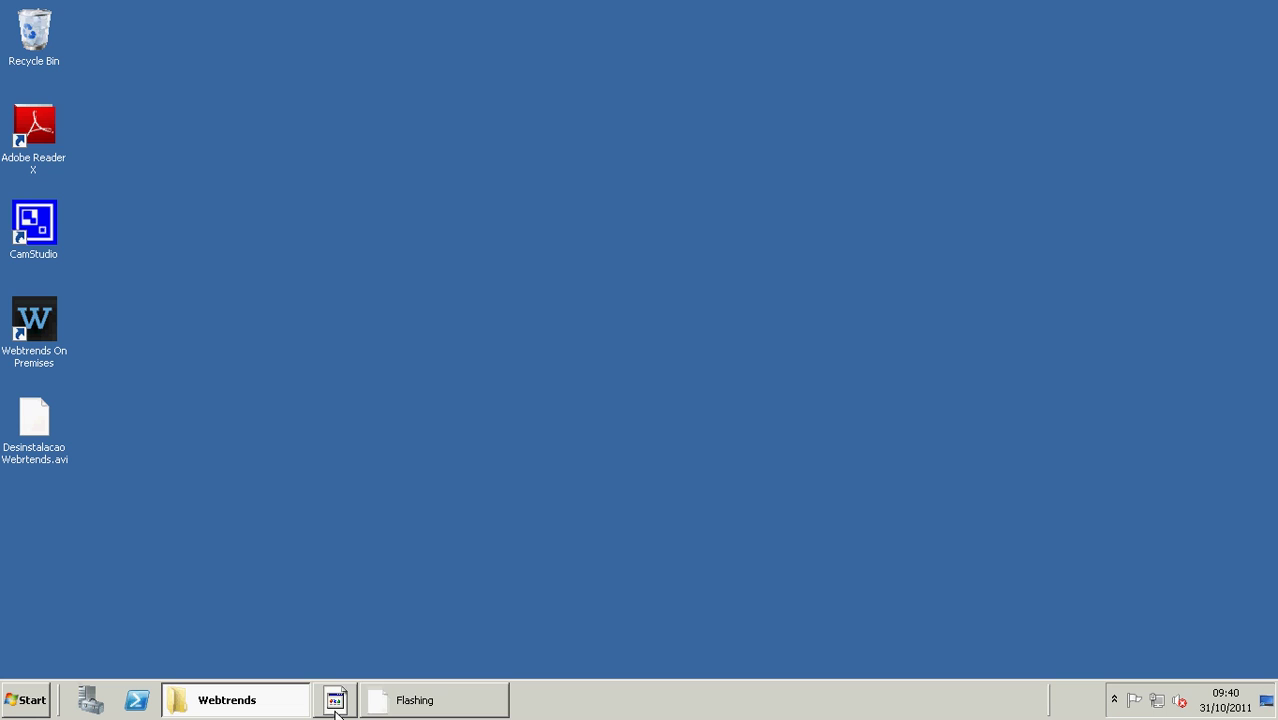
pyautogui.click(387, 702)
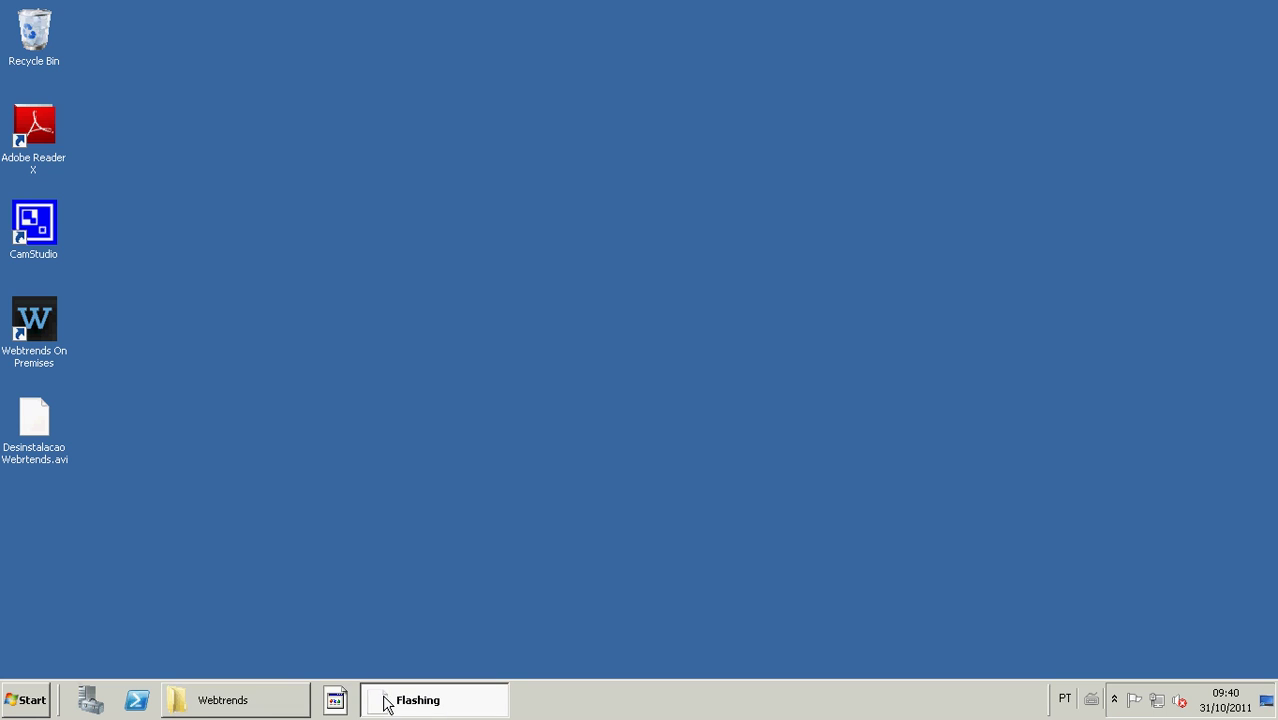
# - Check the hidden notification icons, then select the Webtrends On Premises desktop shortcut
pyautogui.click(1115, 699)
pyautogui.click(688, 429)
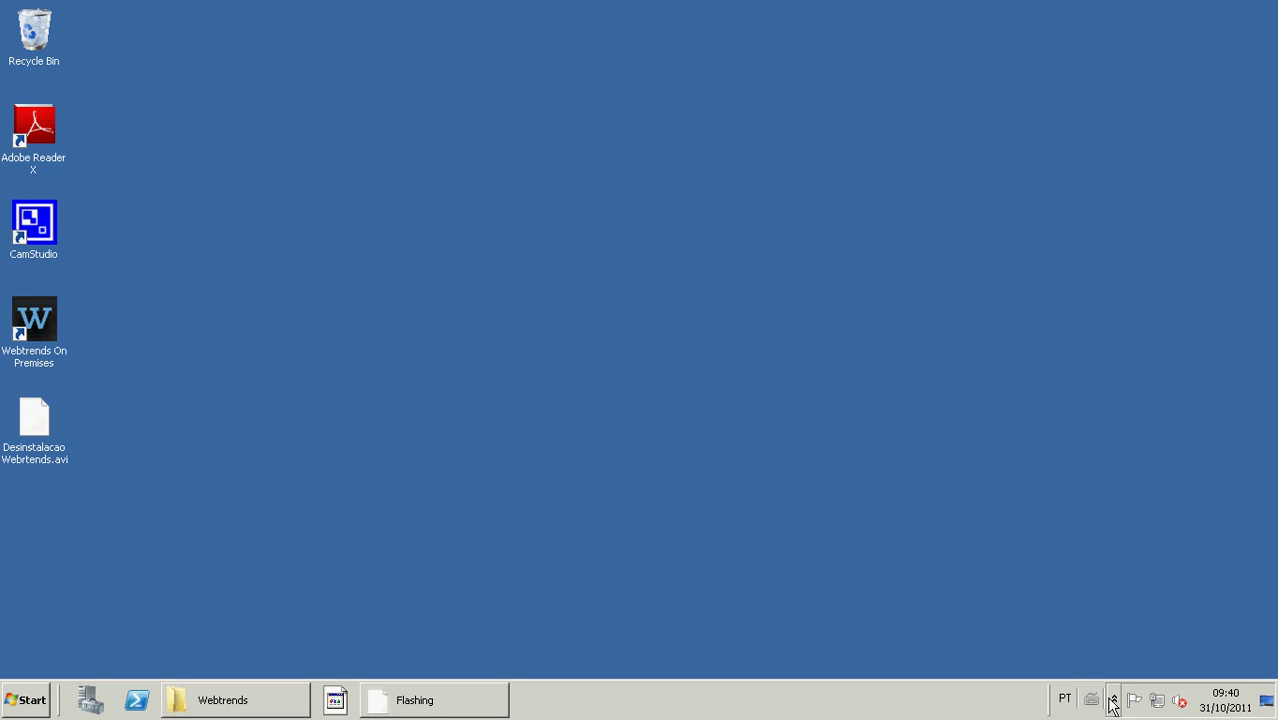
pyautogui.click(35, 320)
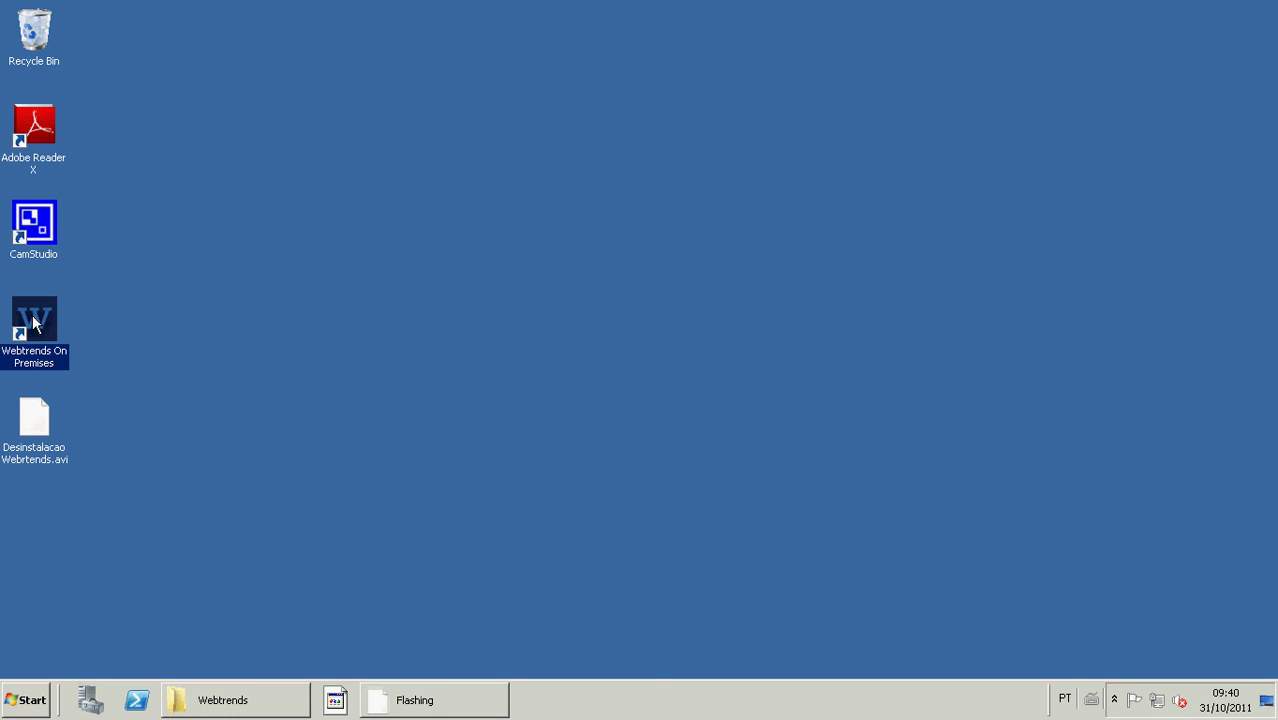
# - Launch Webtrends On Premises and maximize Internet Explorer on the wtserver Webtrends Activation page
pyautogui.doubleClick(33, 320)
pyautogui.moveTo(439, 68); pyautogui.dragTo(640, 36)
pyautogui.doubleClick(640, 36)
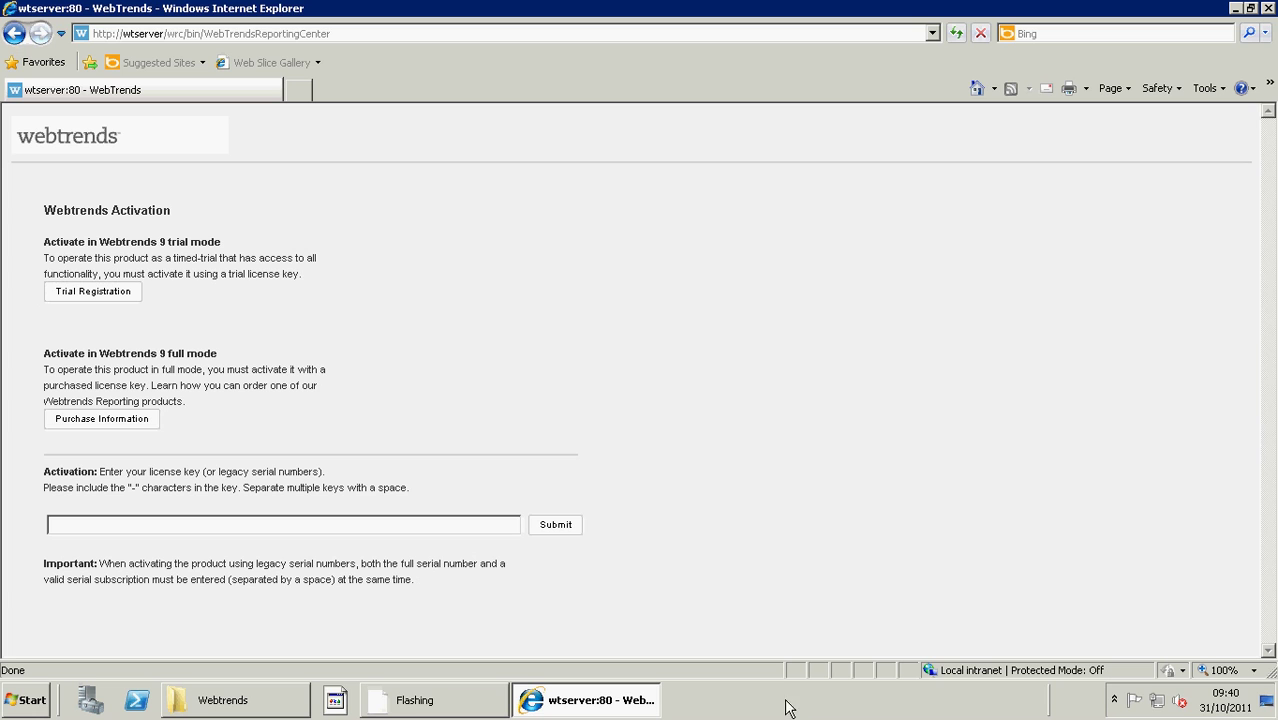
pyautogui.click(1116, 701)
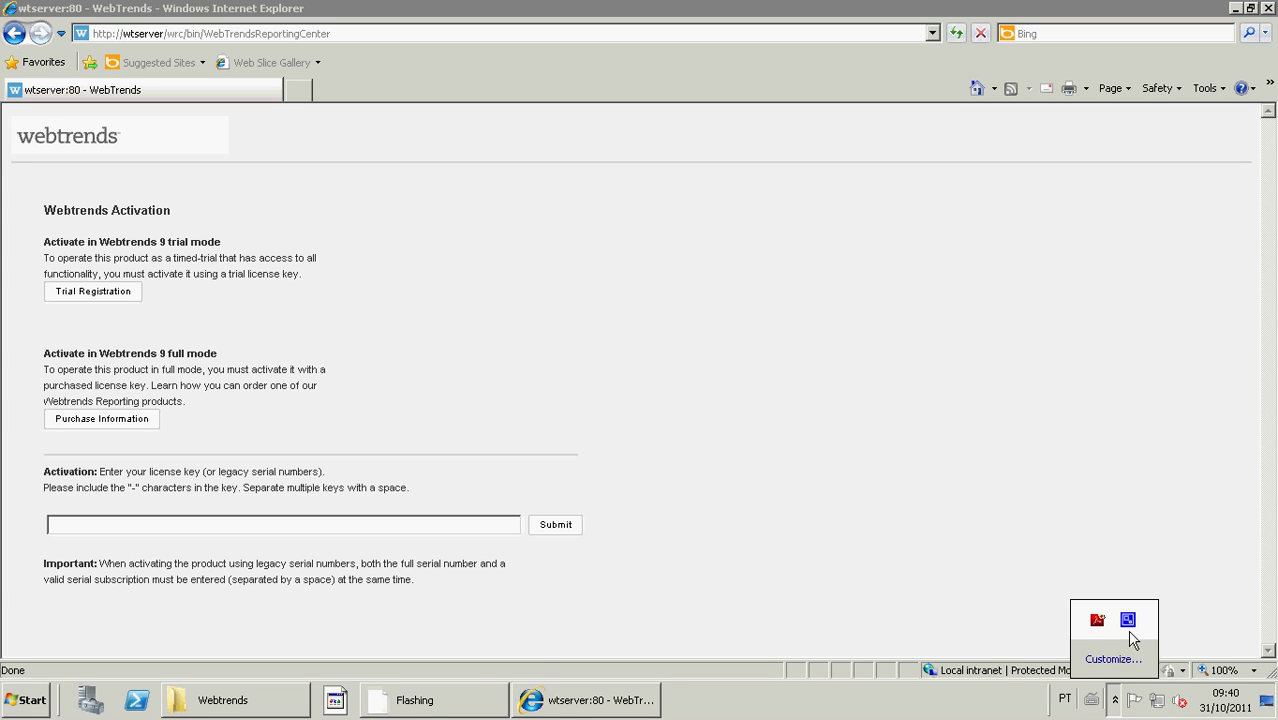